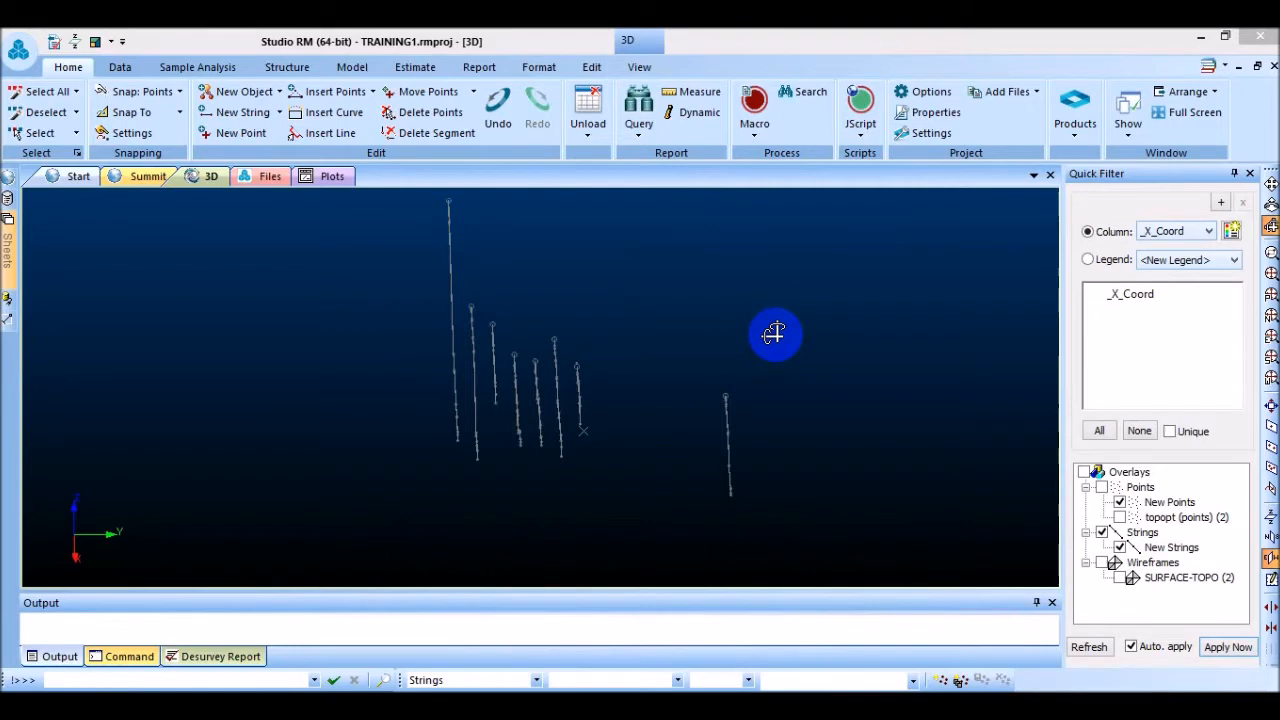
left_click_drag(775, 333, 694, 407)
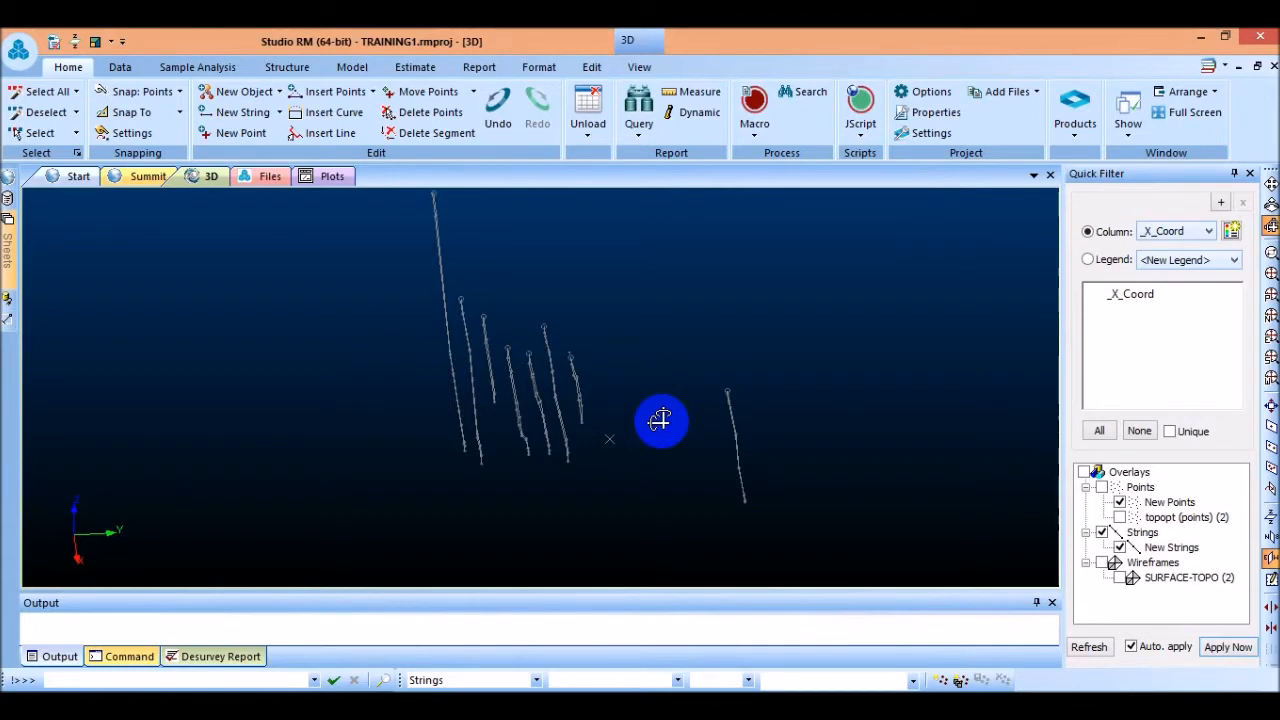
mouse_move(683, 451)
left_mouse_down()
mouse_move(654, 405)
mouse_move(683, 443)
left_mouse_up()
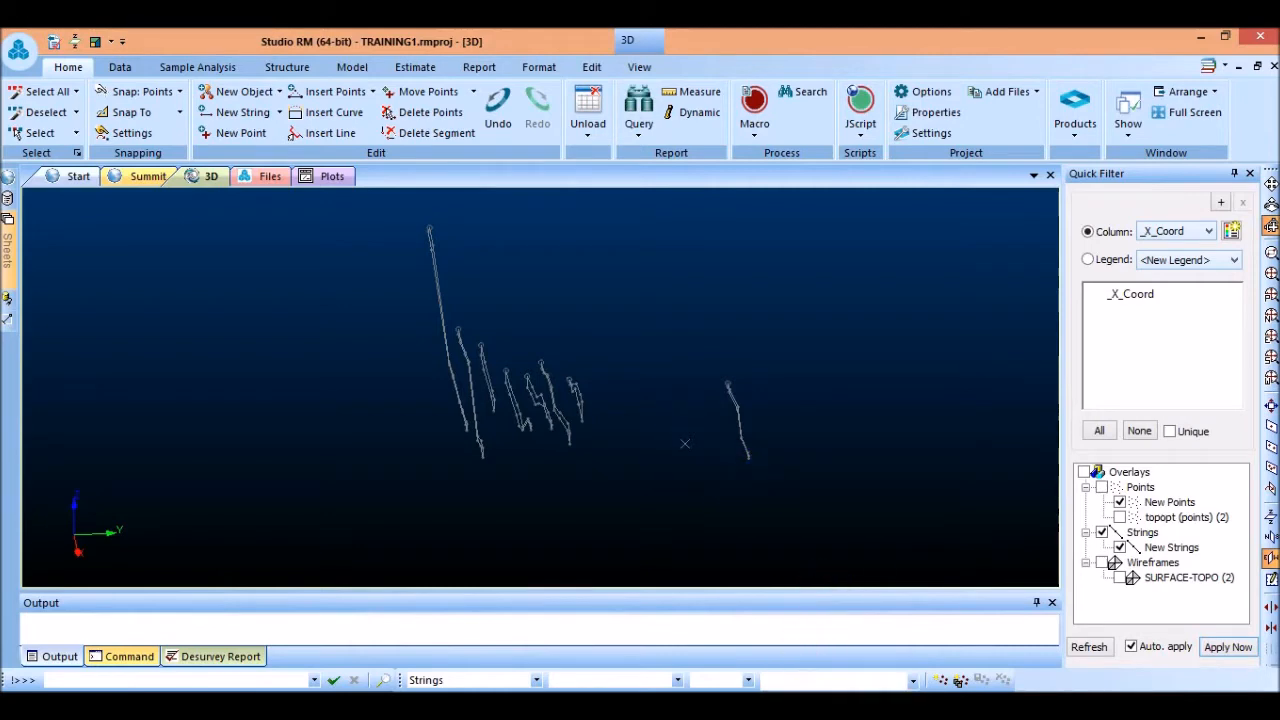
left_click(537, 543)
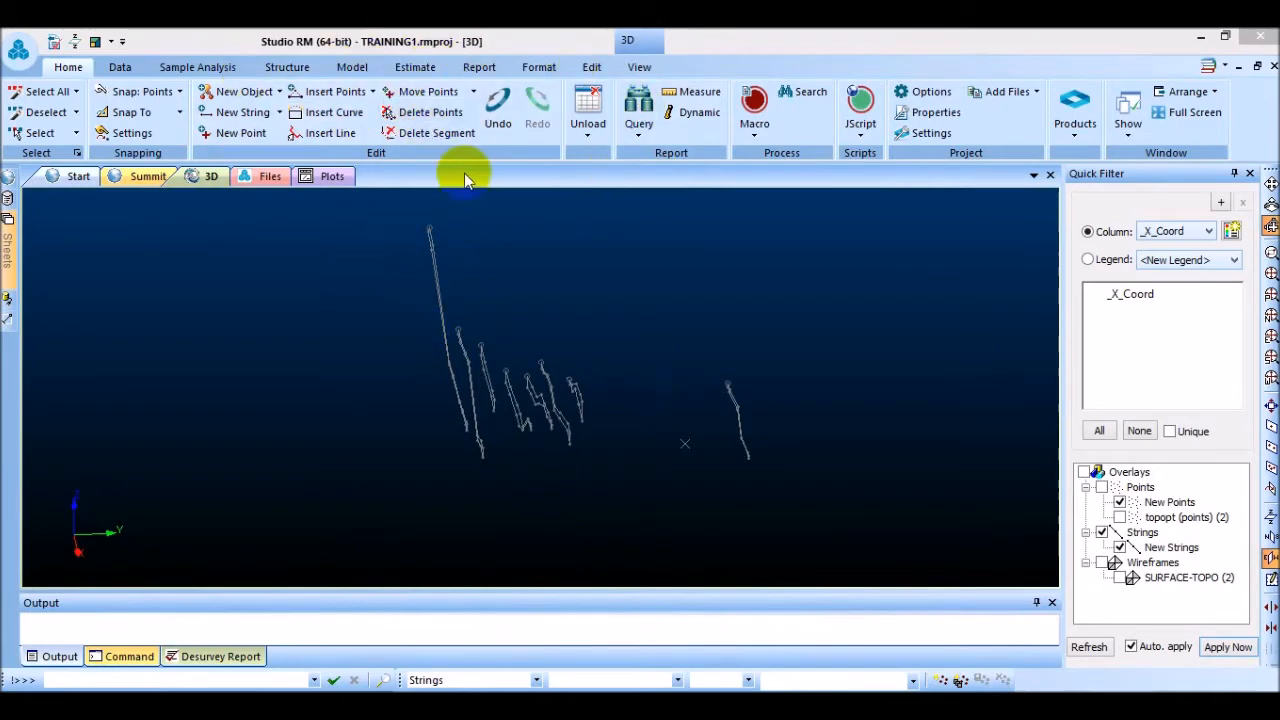
Start a tag string at the top vertex of the tallest closed string, at the low-Y end of the row.
left_click(287, 67)
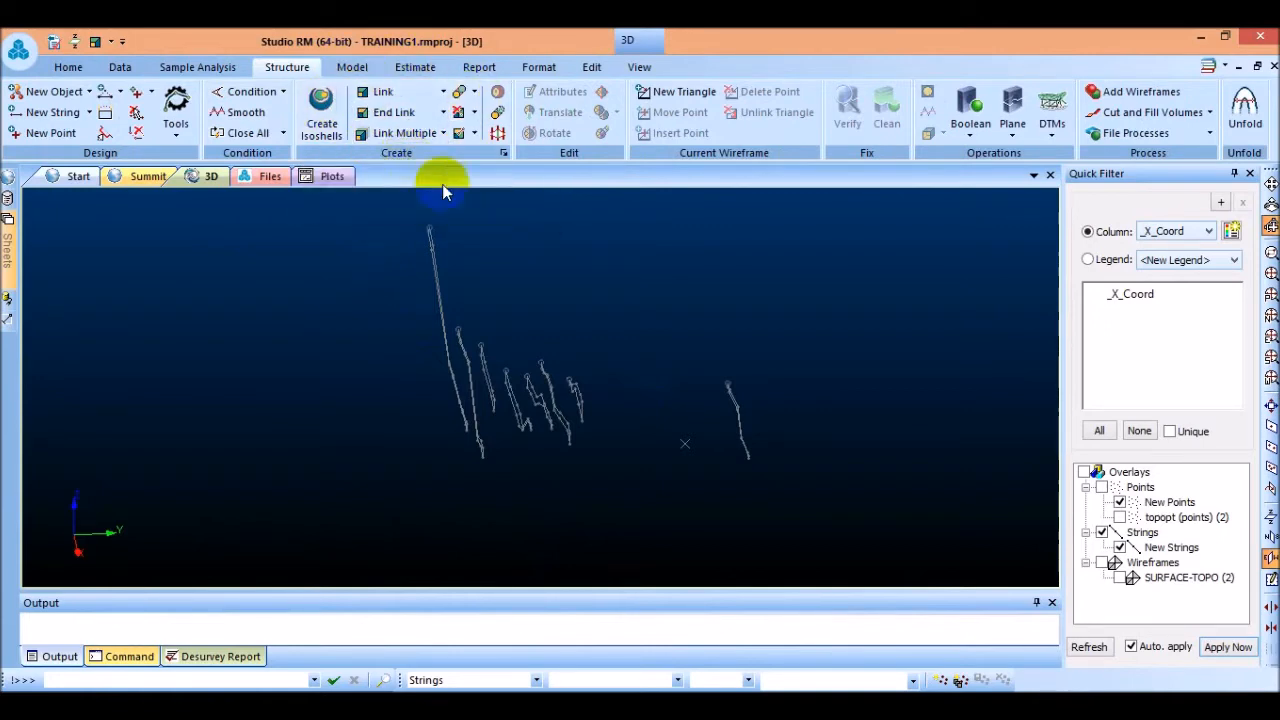
left_click(748, 349)
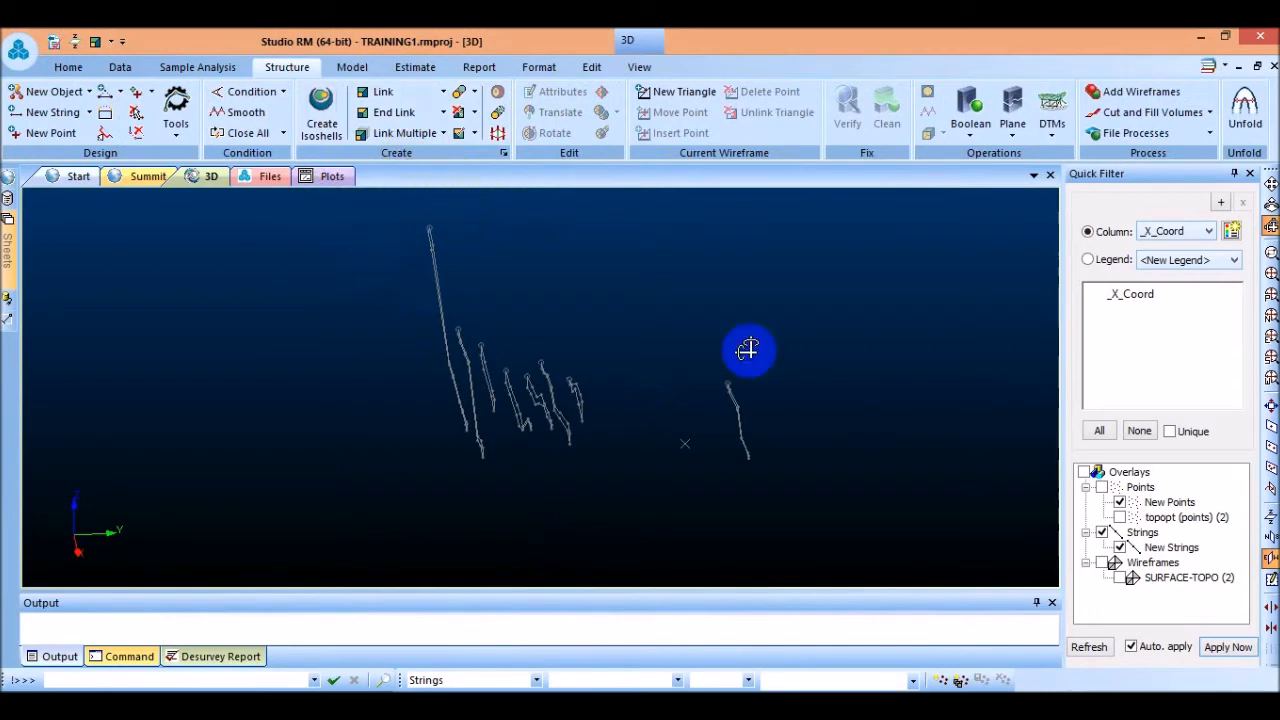
left_click_drag(748, 349, 563, 297)
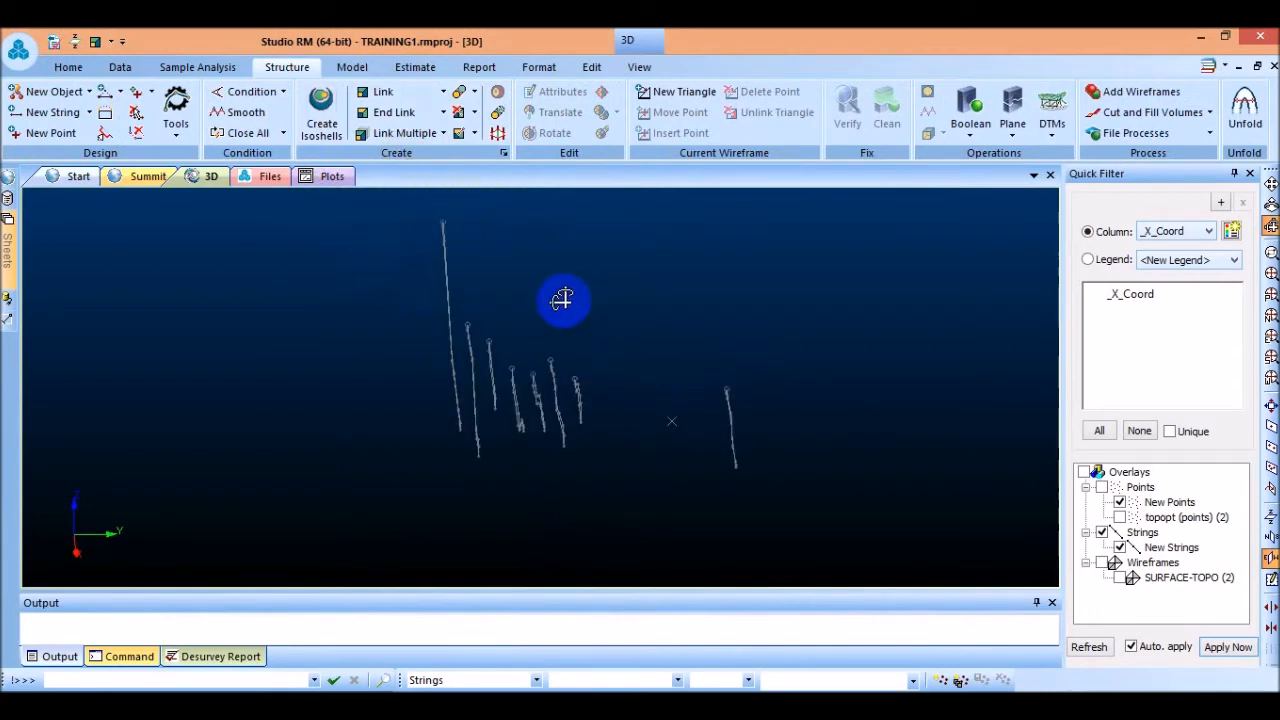
left_click(460, 140)
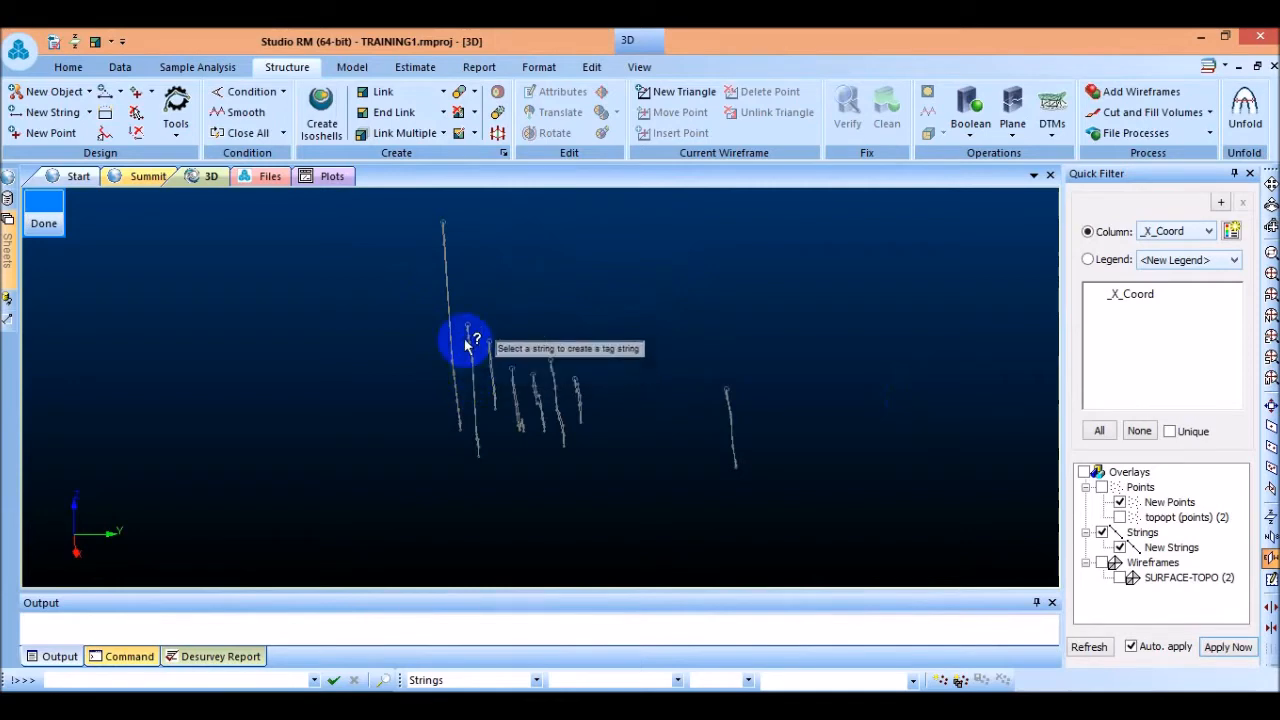
scroll(490, 247, "up", 1)
scroll(443, 222, "up", 6)
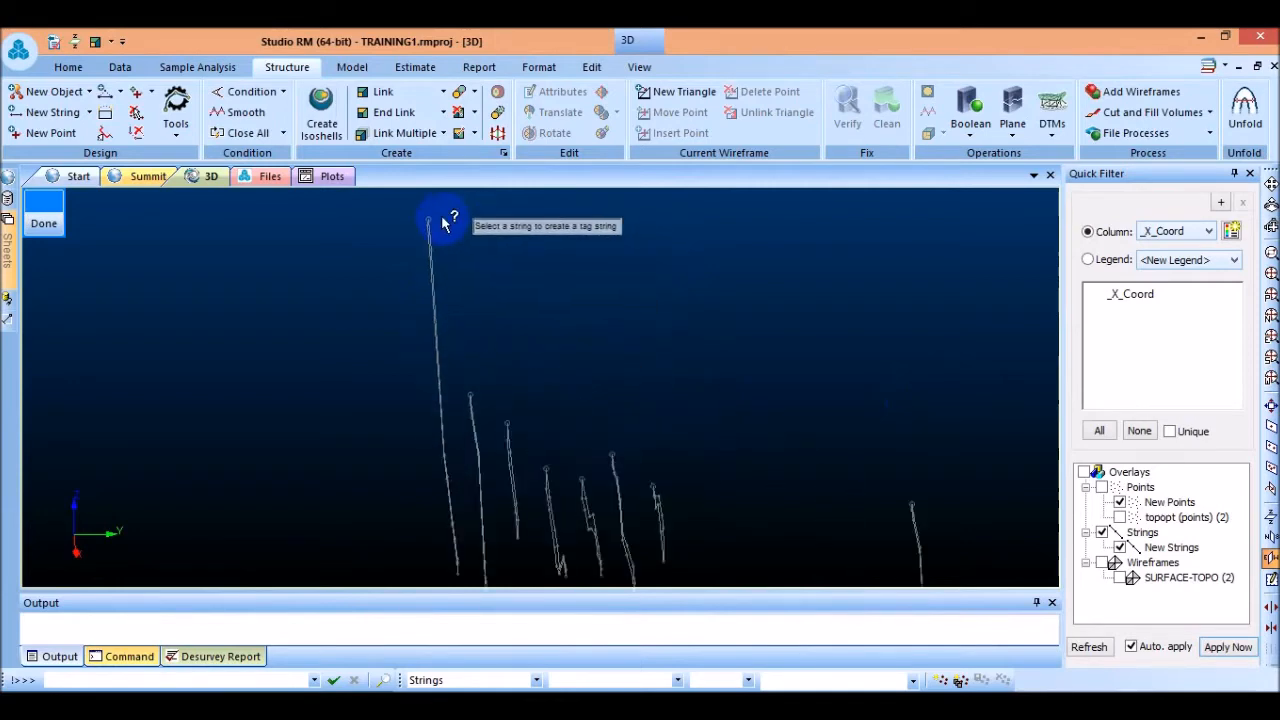
scroll(428, 235, "up", 2)
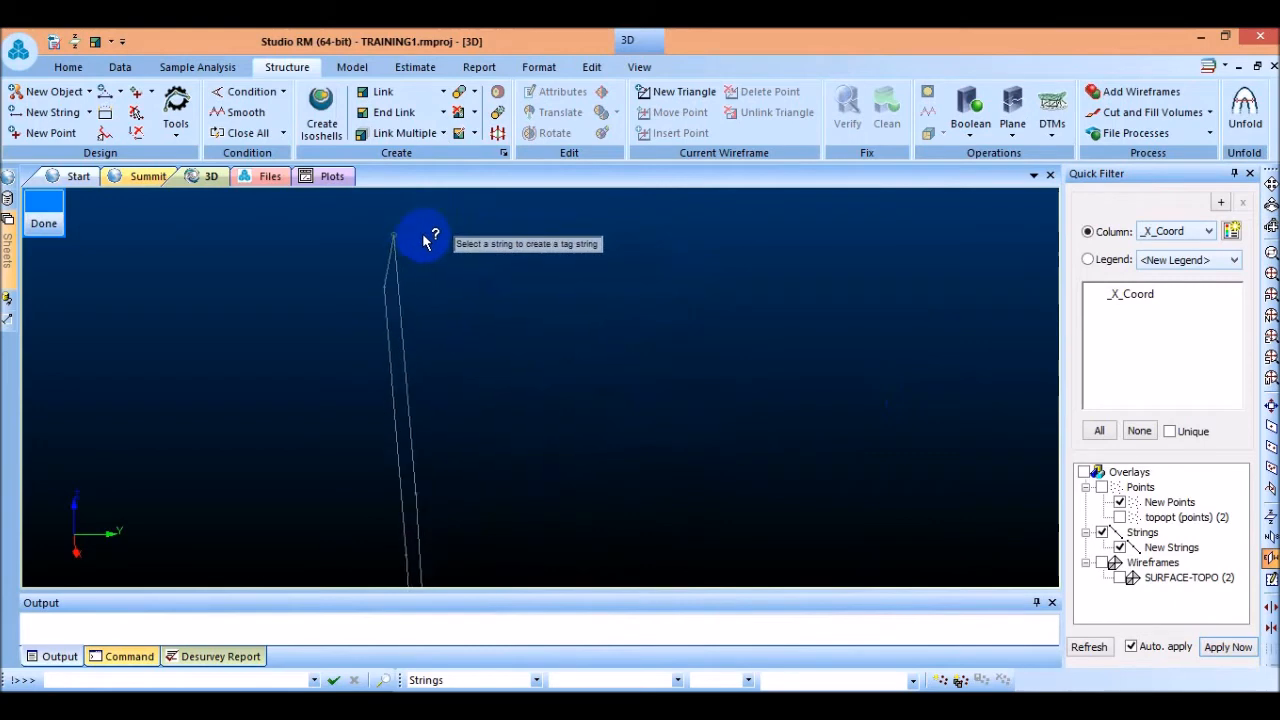
left_click(389, 237)
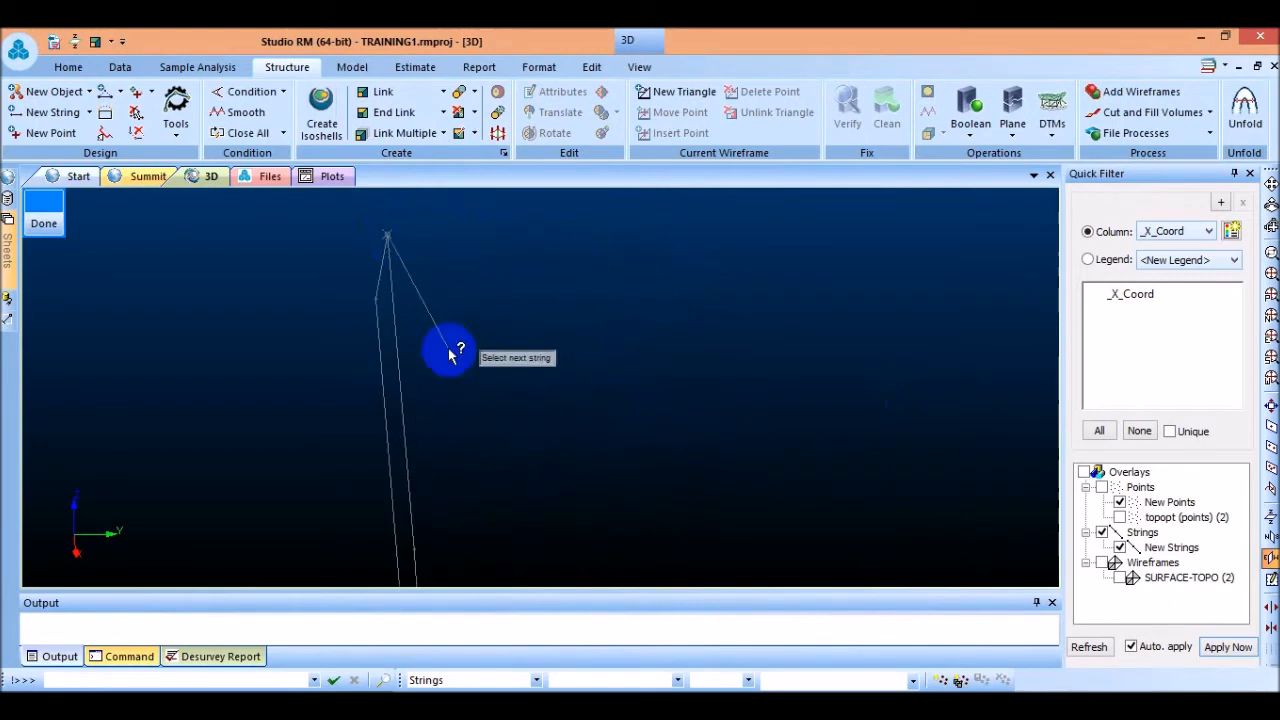
Extend the tag string to the top vertices of the second and third strings in the row.
scroll(503, 377, "down", 5)
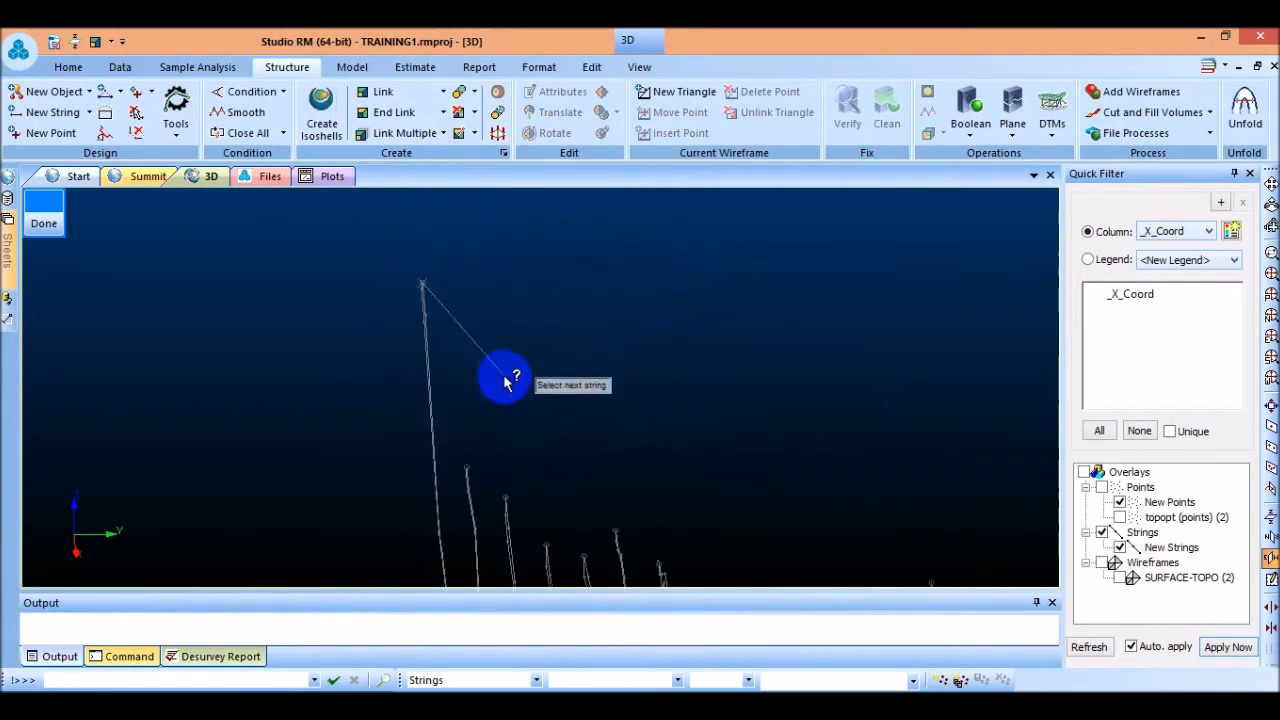
scroll(492, 430, "up", 5)
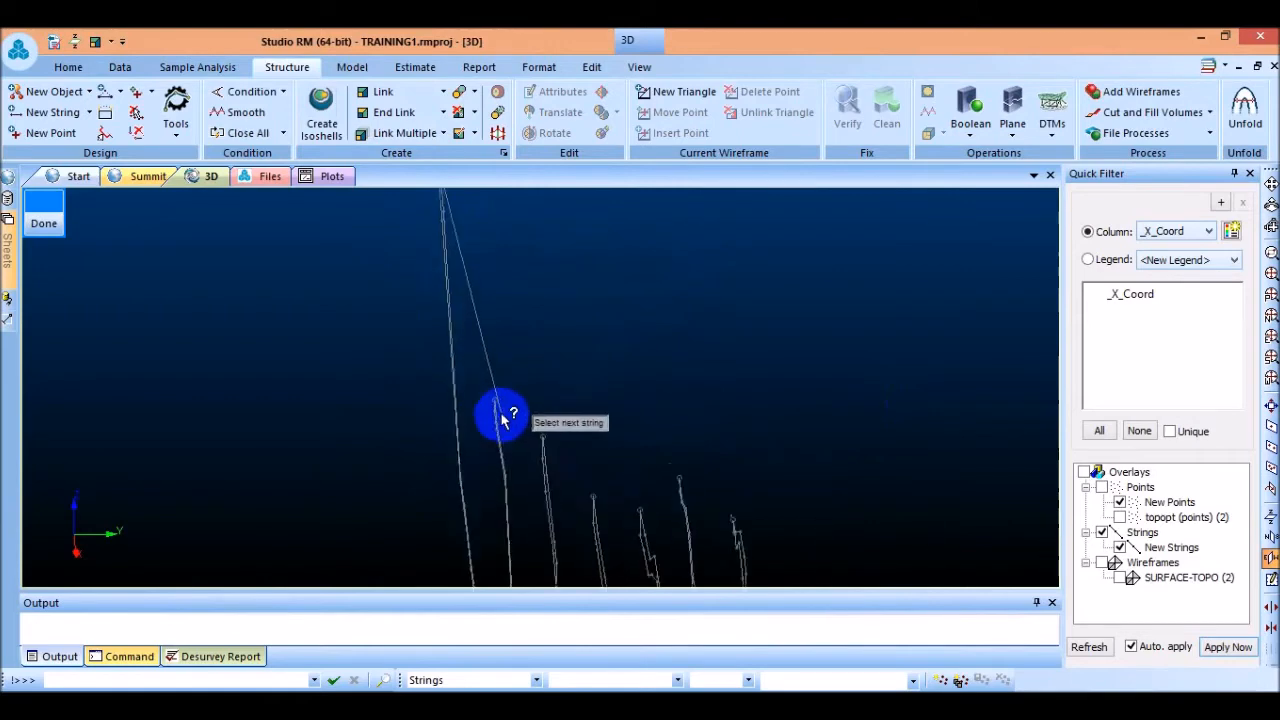
scroll(490, 385, "up", 3)
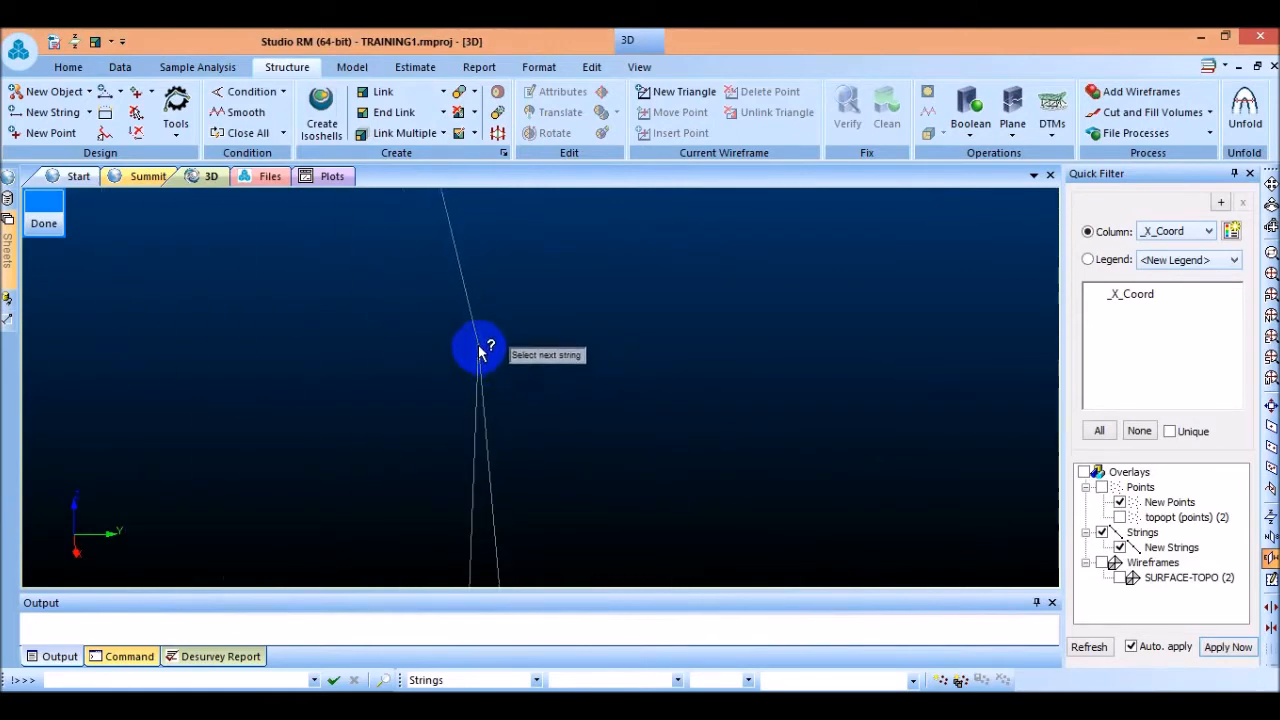
left_click(479, 348)
scroll(533, 301, "down", 6)
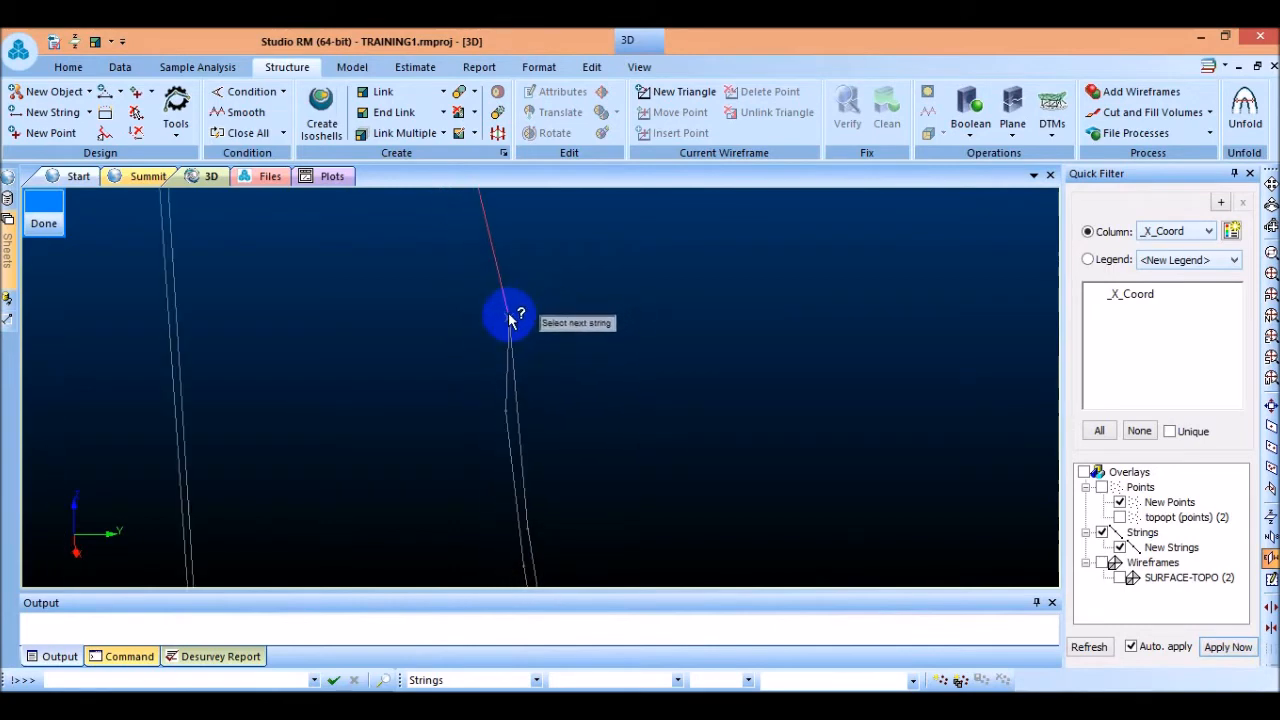
scroll(580, 377, "down", 5)
scroll(646, 440, "up", 8)
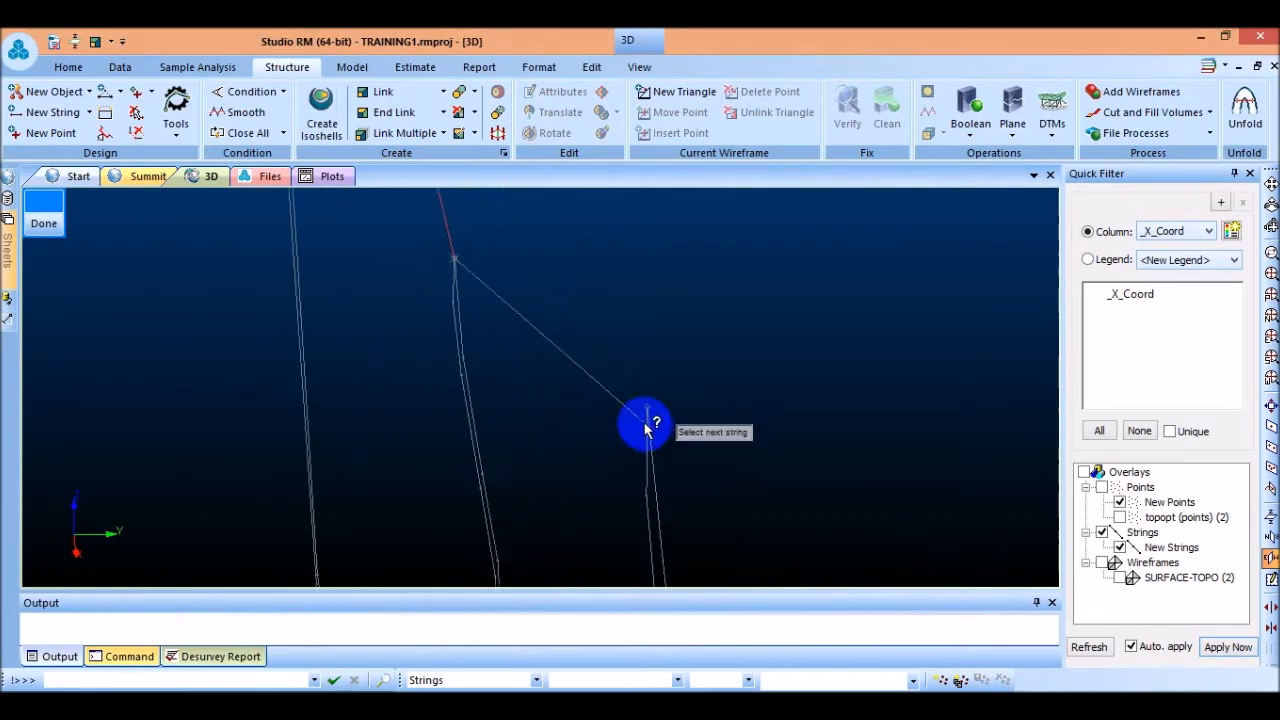
scroll(646, 404, "up", 5)
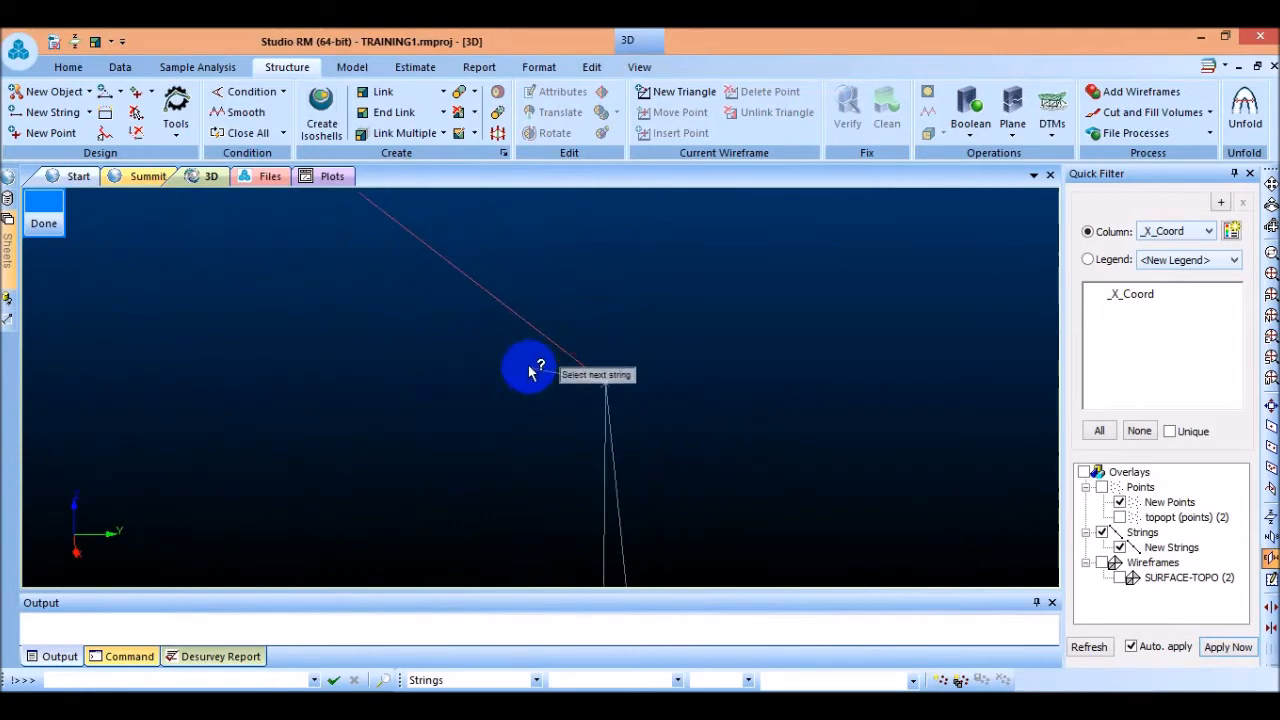
Continue the tag string through the top vertices of the fourth and fifth strings.
scroll(651, 371, "down", 4)
scroll(651, 375, "down", 7)
scroll(701, 504, "up", 4)
scroll(689, 380, "up", 5)
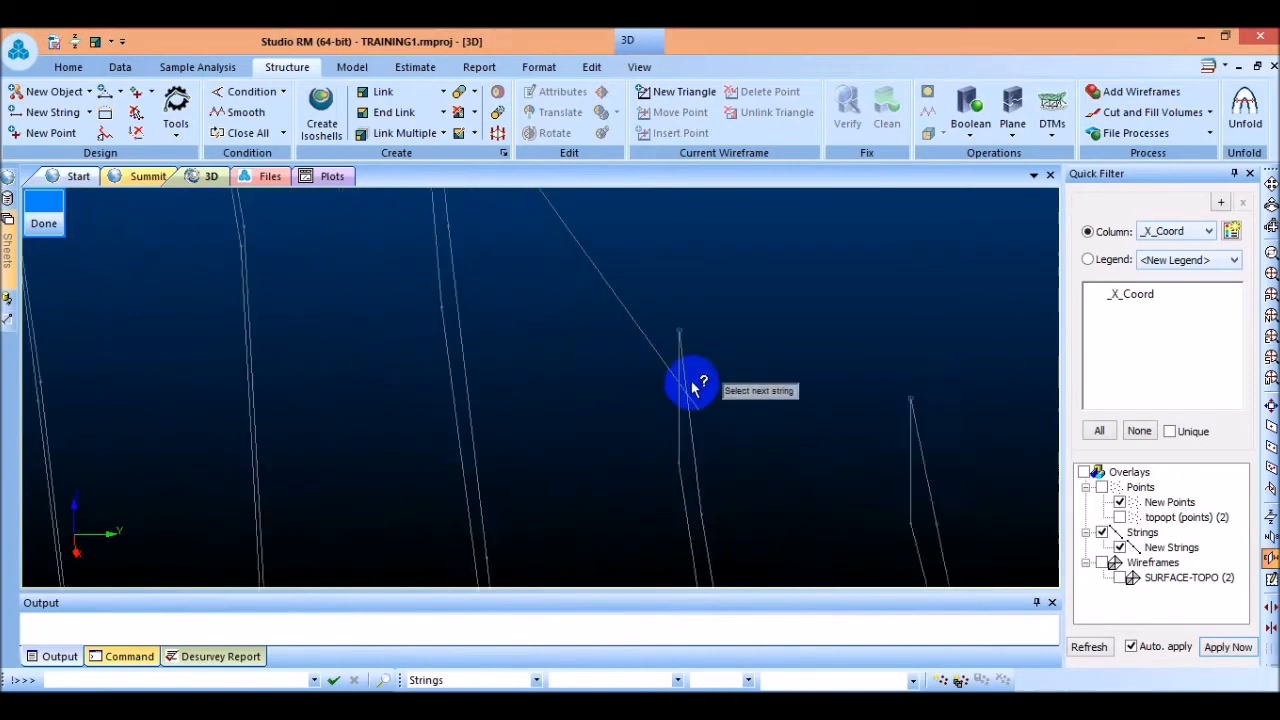
left_click(672, 315)
scroll(586, 349, "down", 5)
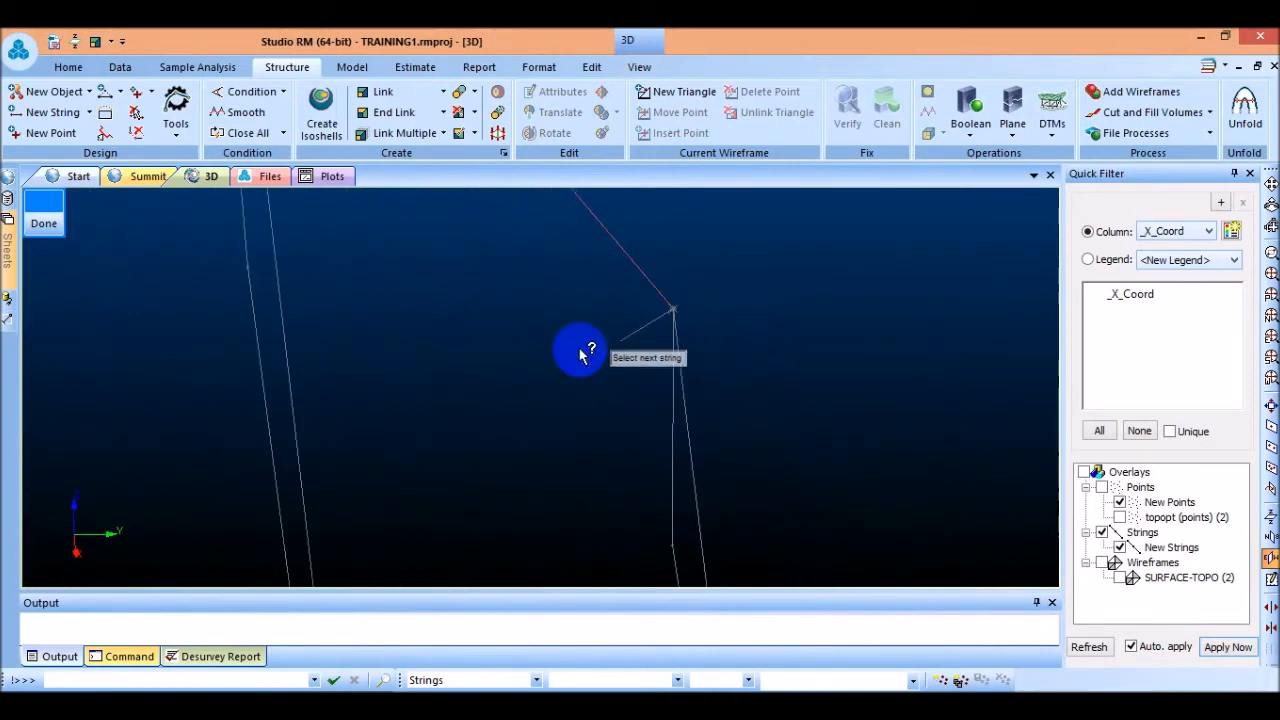
scroll(703, 432, "up", 6)
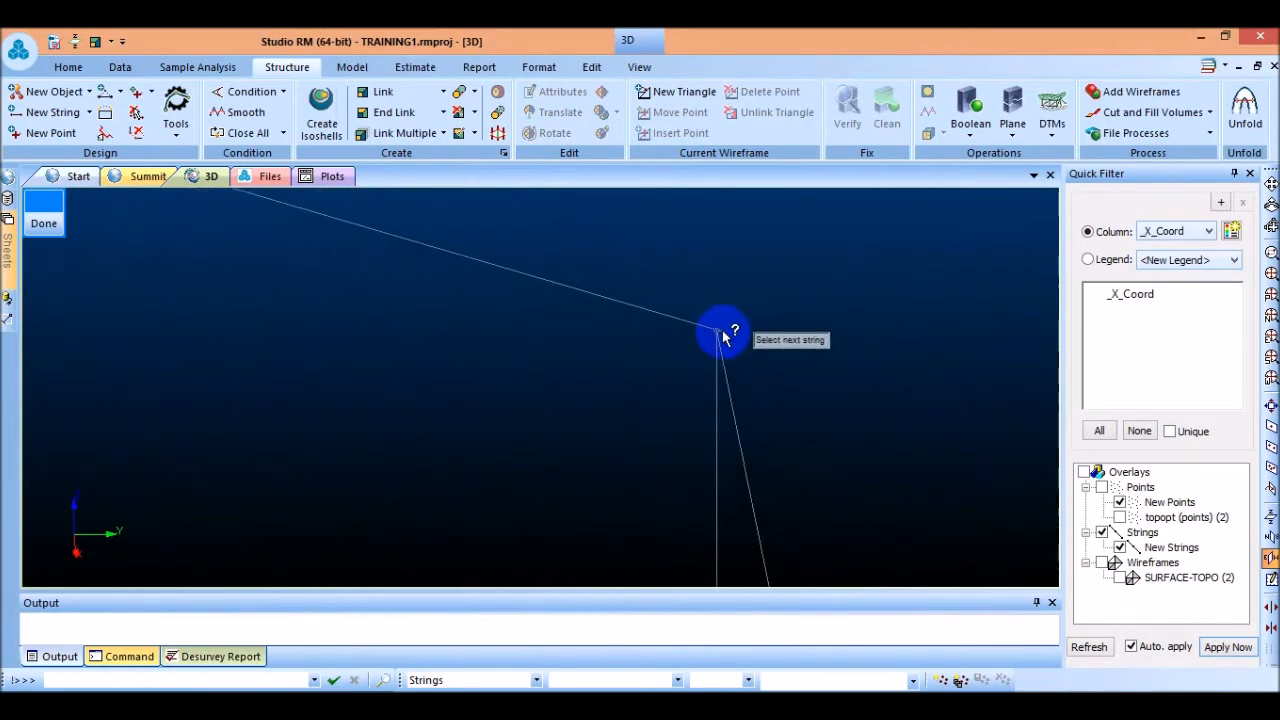
left_click(716, 333)
scroll(690, 340, "down", 5)
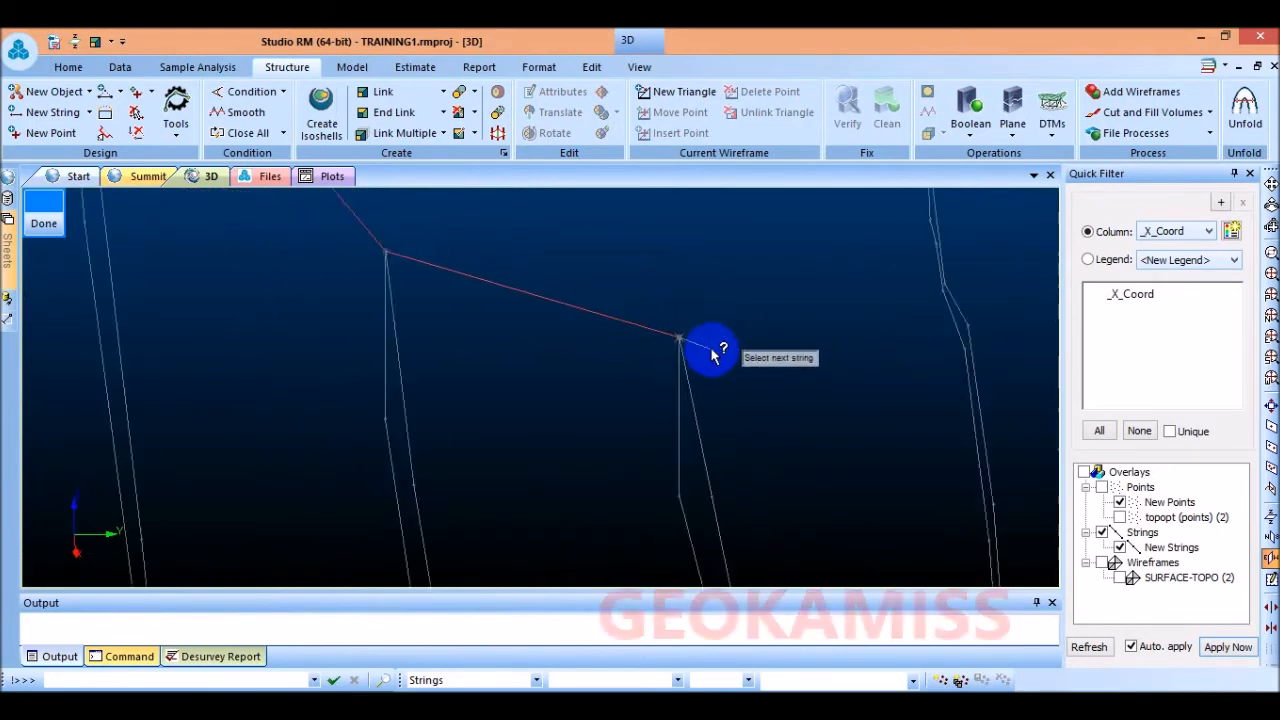
Continue the tag string through the top vertices of the sixth and seventh strings.
scroll(715, 353, "down", 3)
scroll(774, 281, "up", 7)
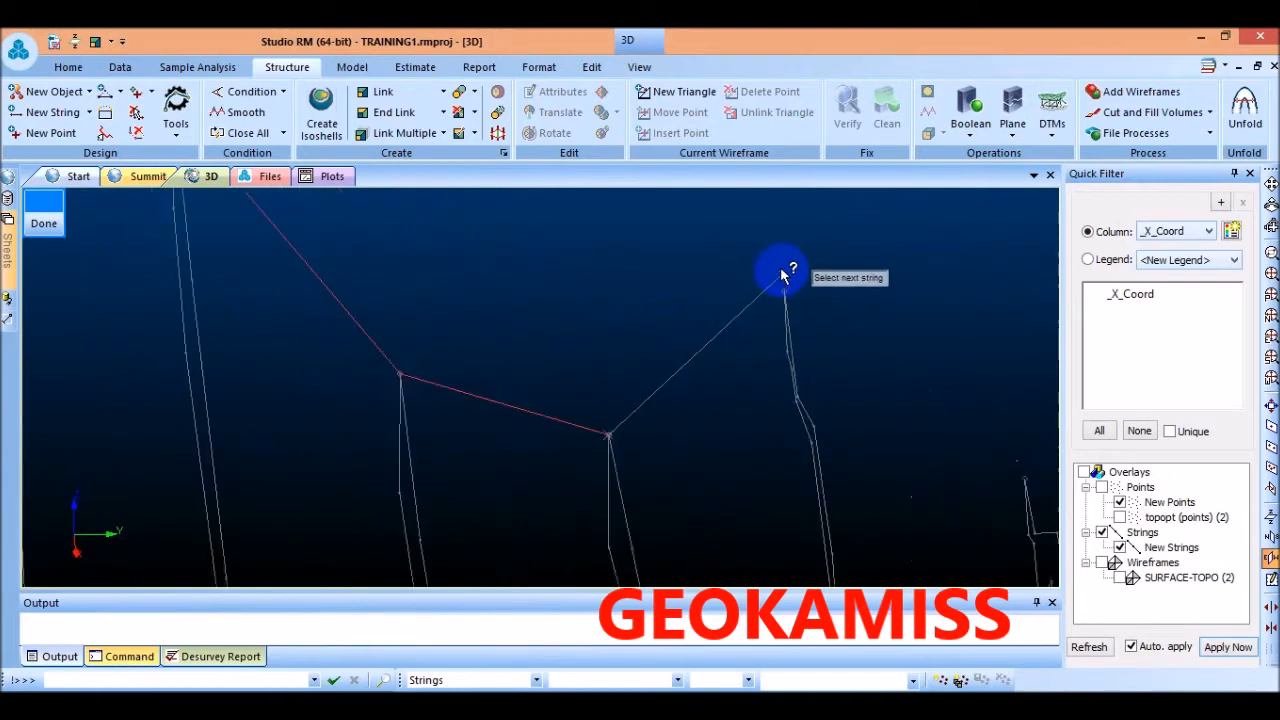
scroll(785, 295, "up", 2)
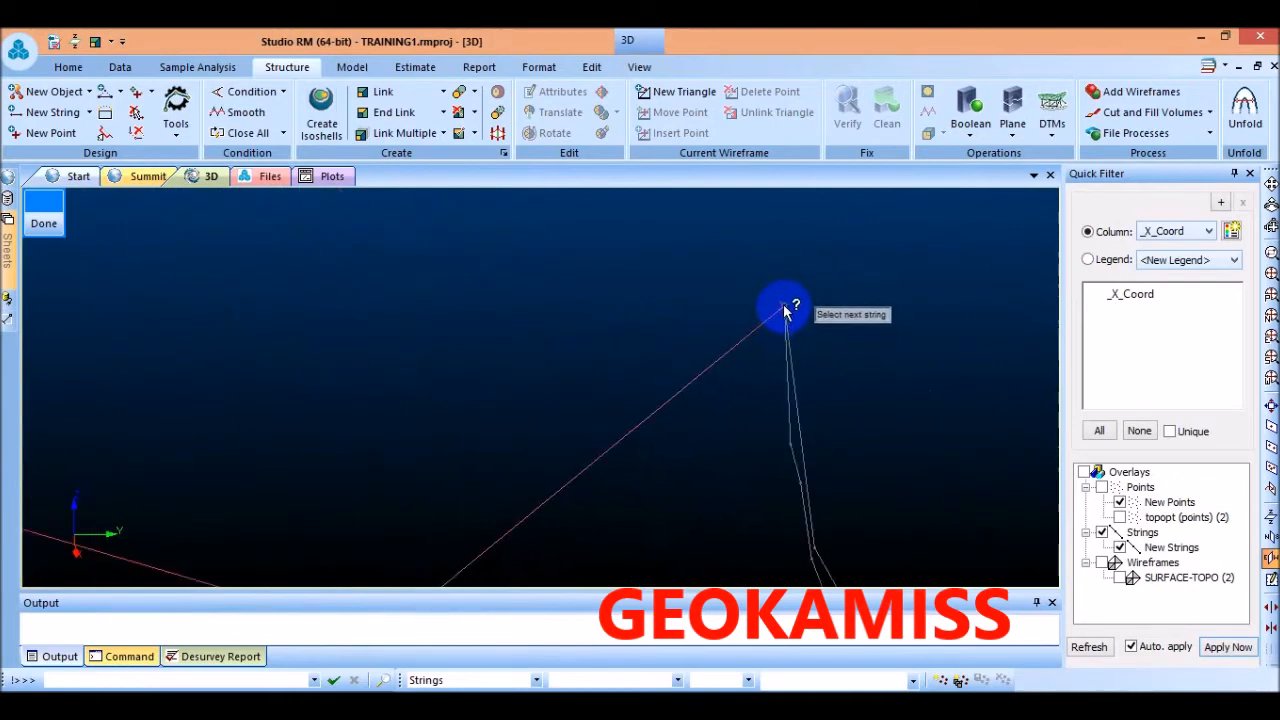
scroll(650, 331, "down", 8)
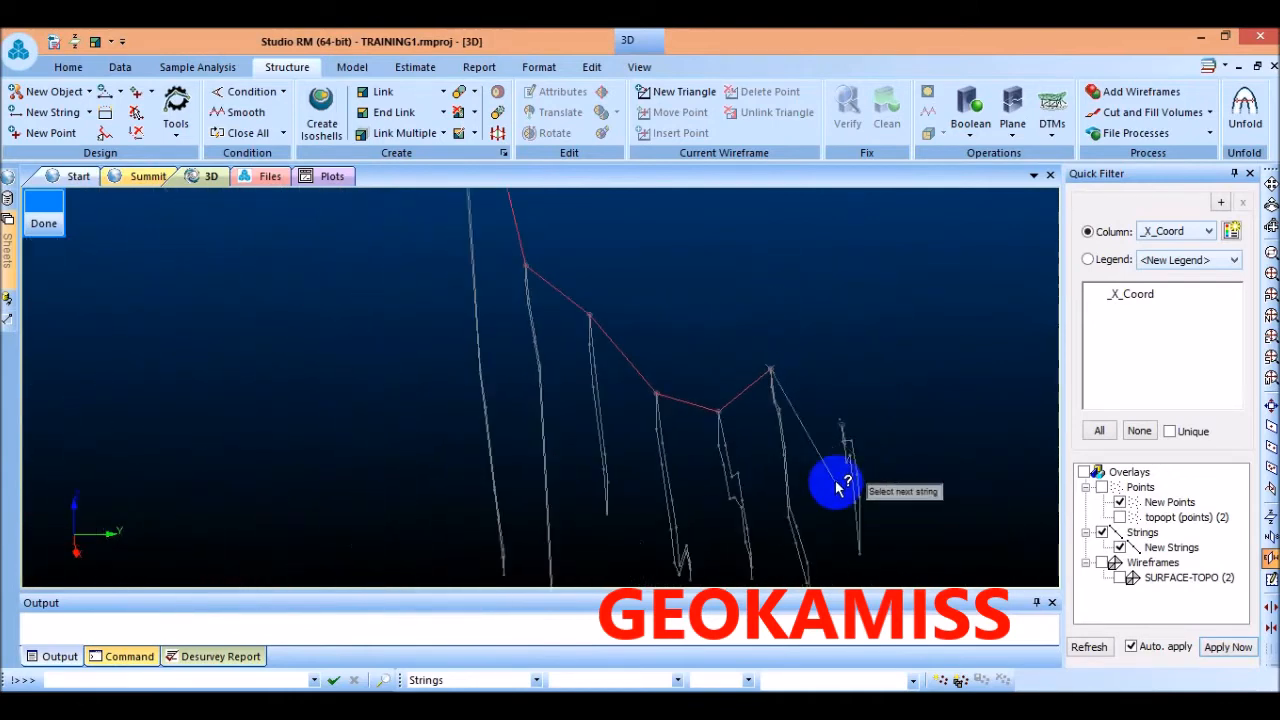
scroll(840, 470, "up", 5)
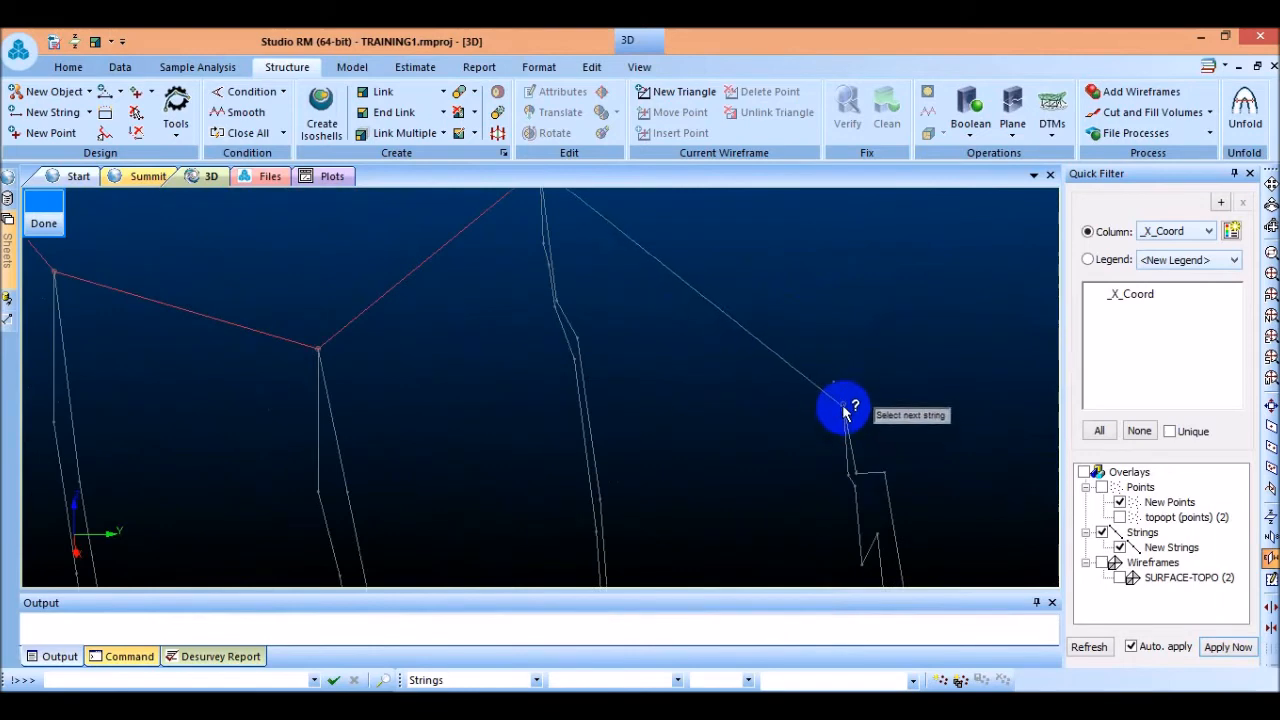
scroll(728, 374, "down", 8)
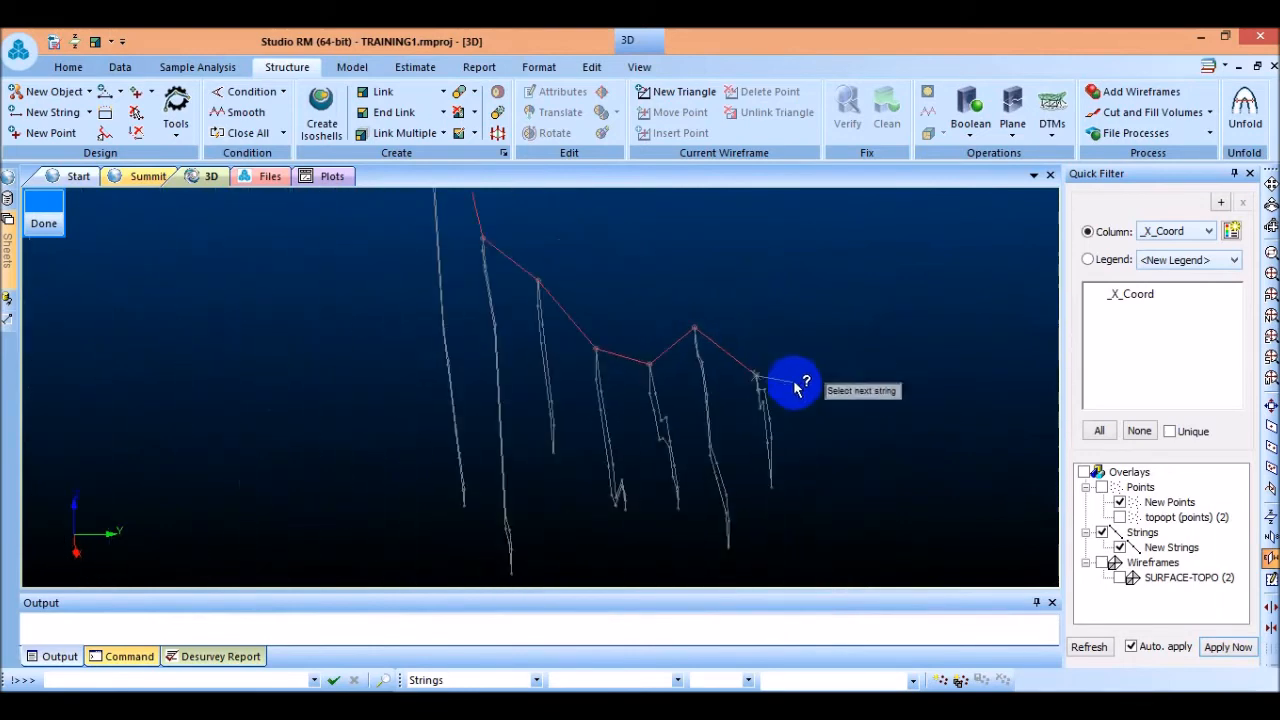
Connect the tag string to the top vertex of the isolated eighth string and finish it.
scroll(880, 400, "up", 10)
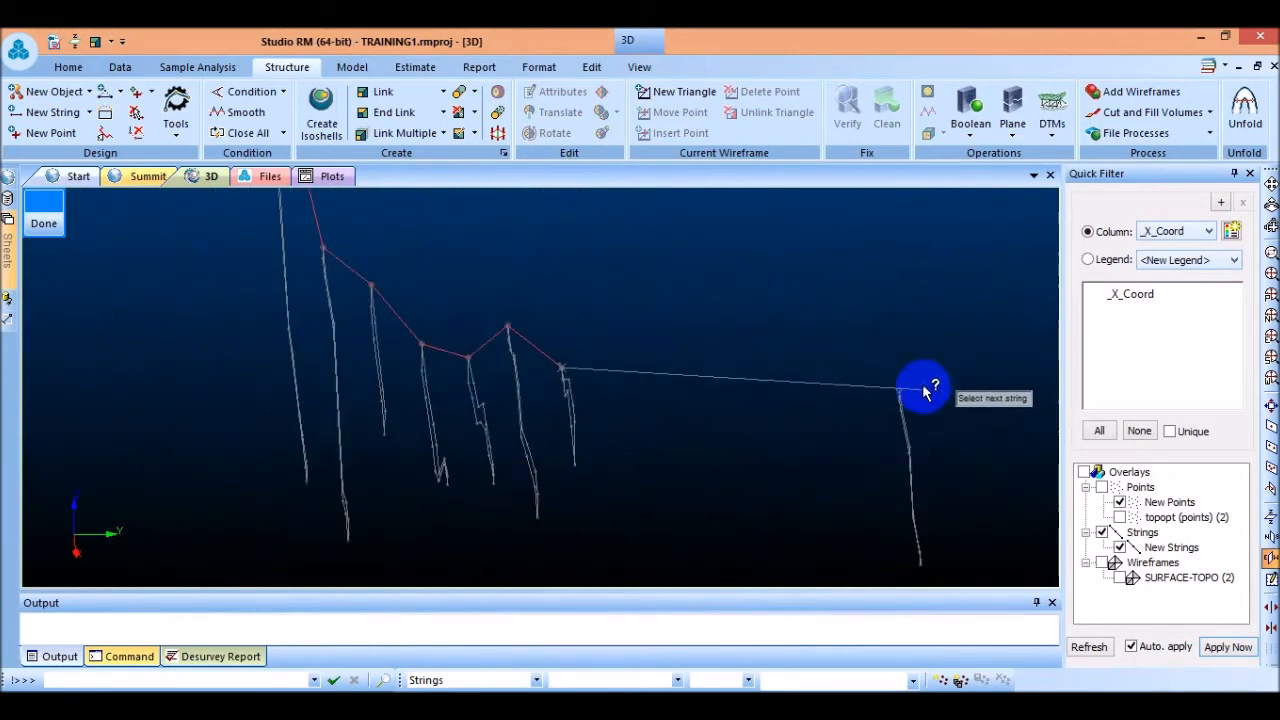
scroll(901, 380, "up", 3)
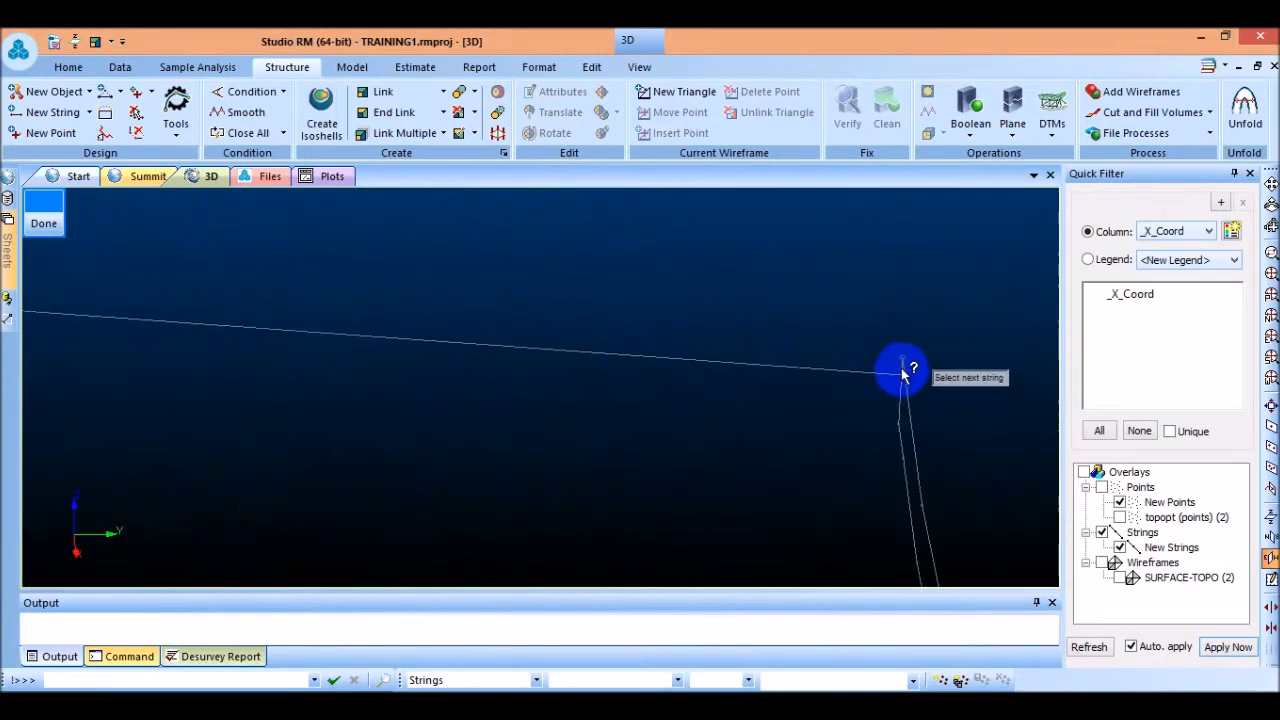
left_click(902, 358)
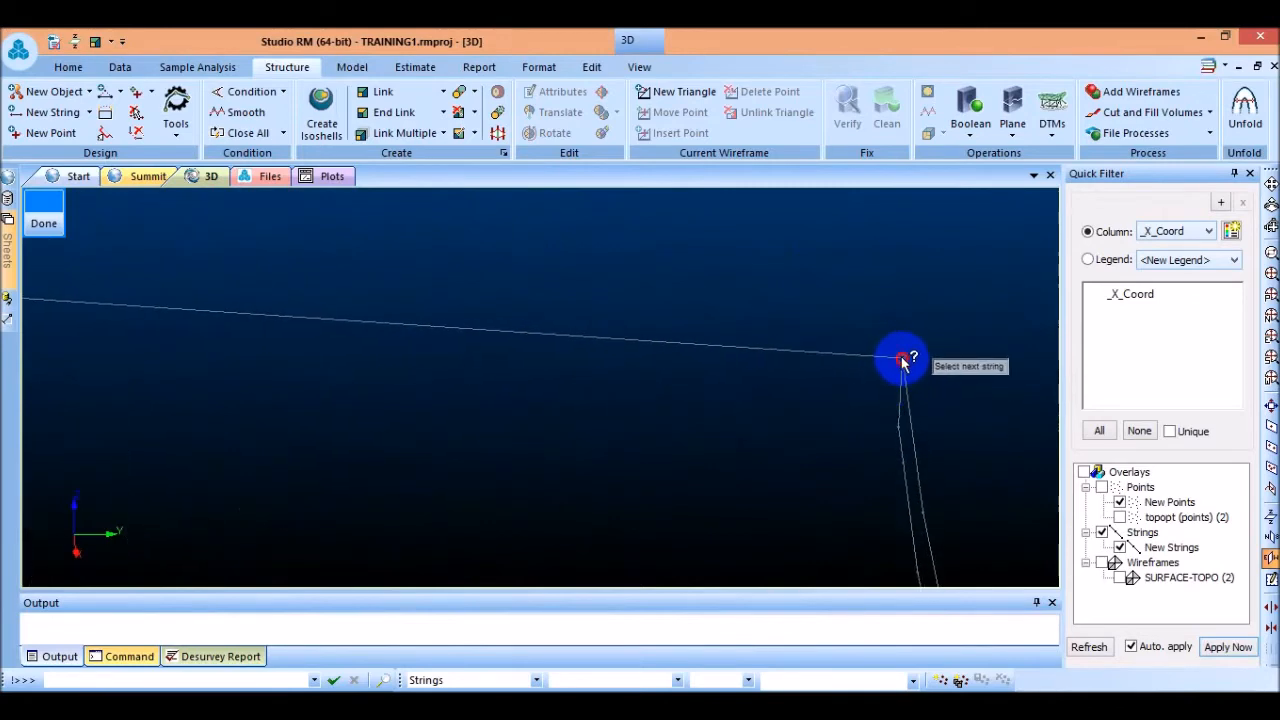
scroll(877, 343, "down", 5)
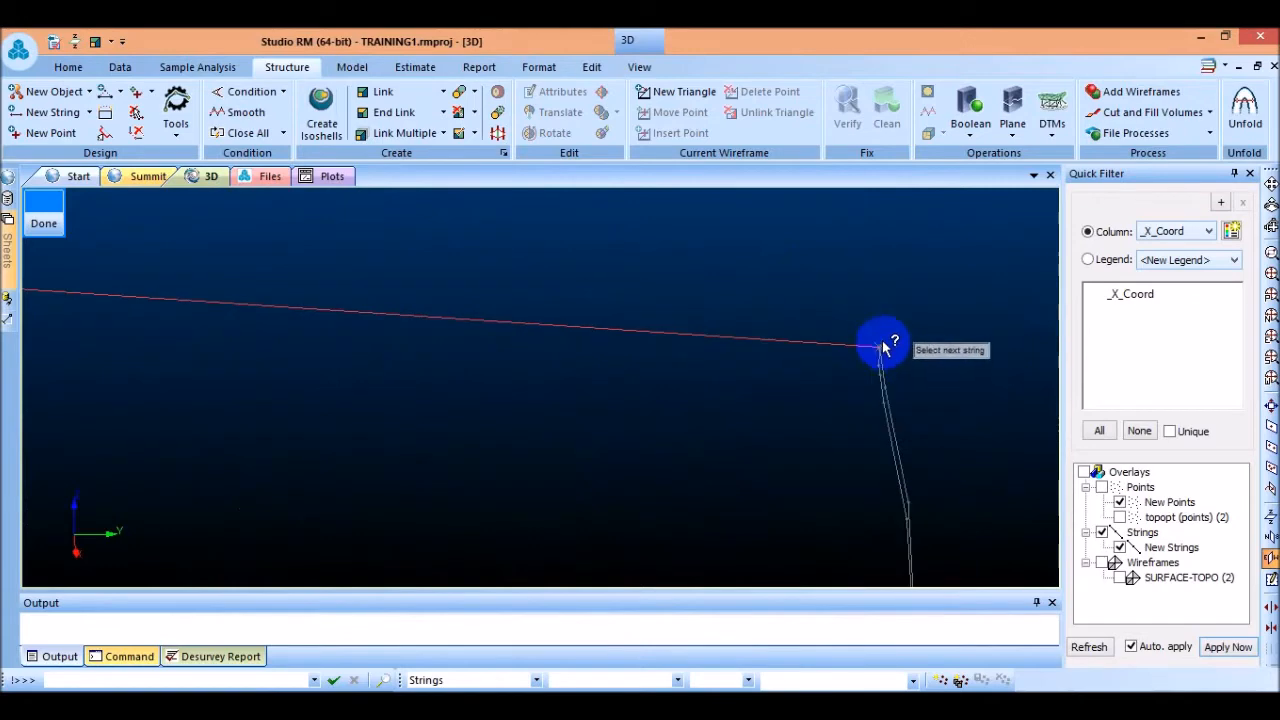
scroll(845, 345, "down", 1)
scroll(597, 394, "down", 2)
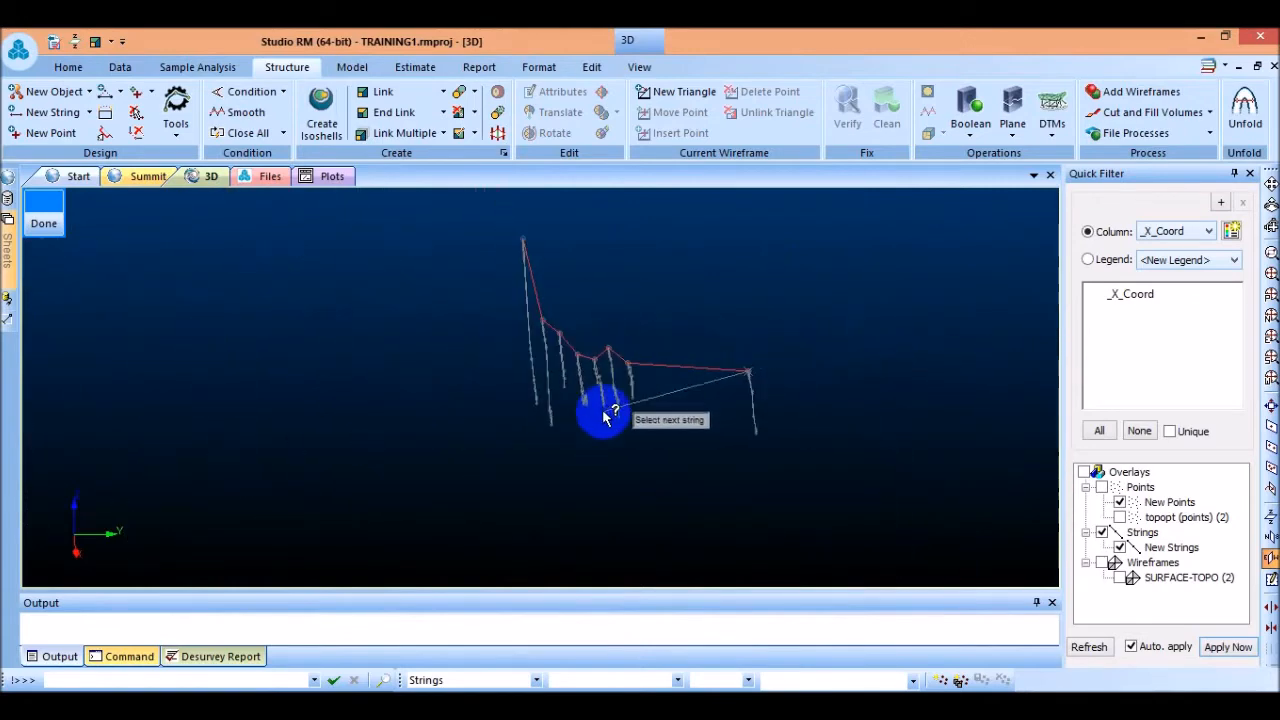
scroll(730, 390, "up", 1)
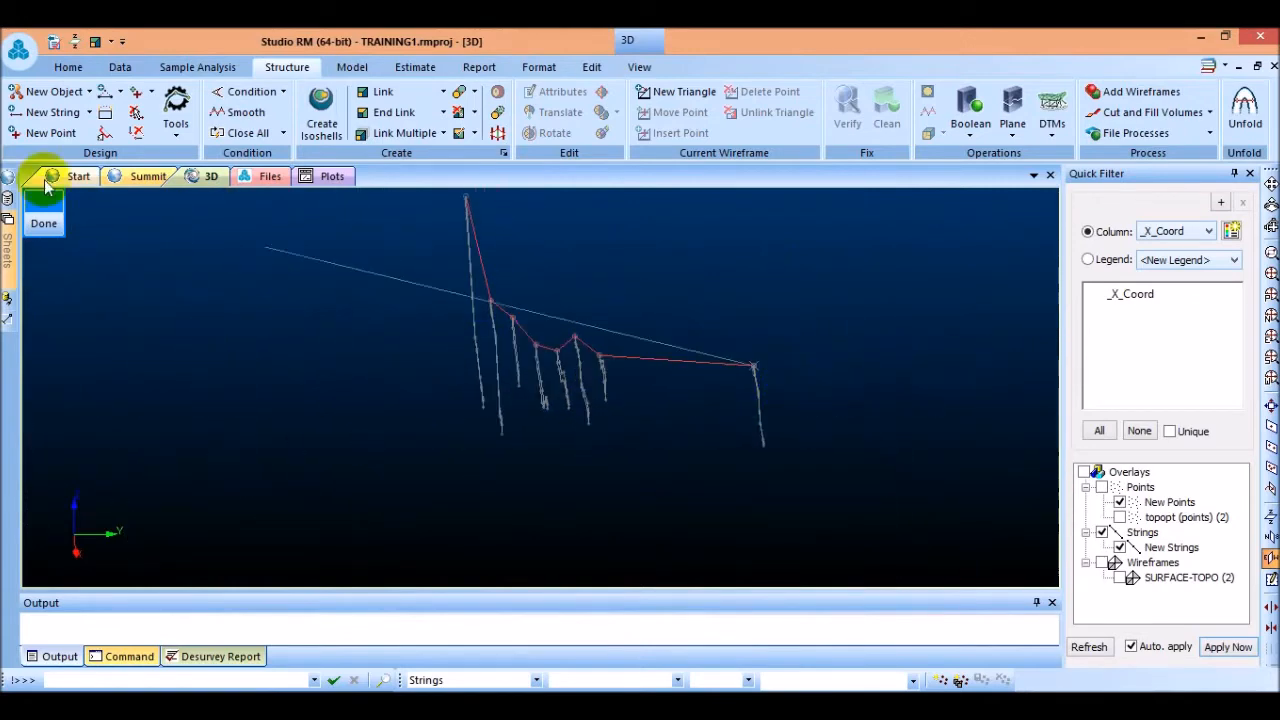
left_click(40, 230)
scroll(691, 343, "up", 5)
scroll(782, 404, "up", 7)
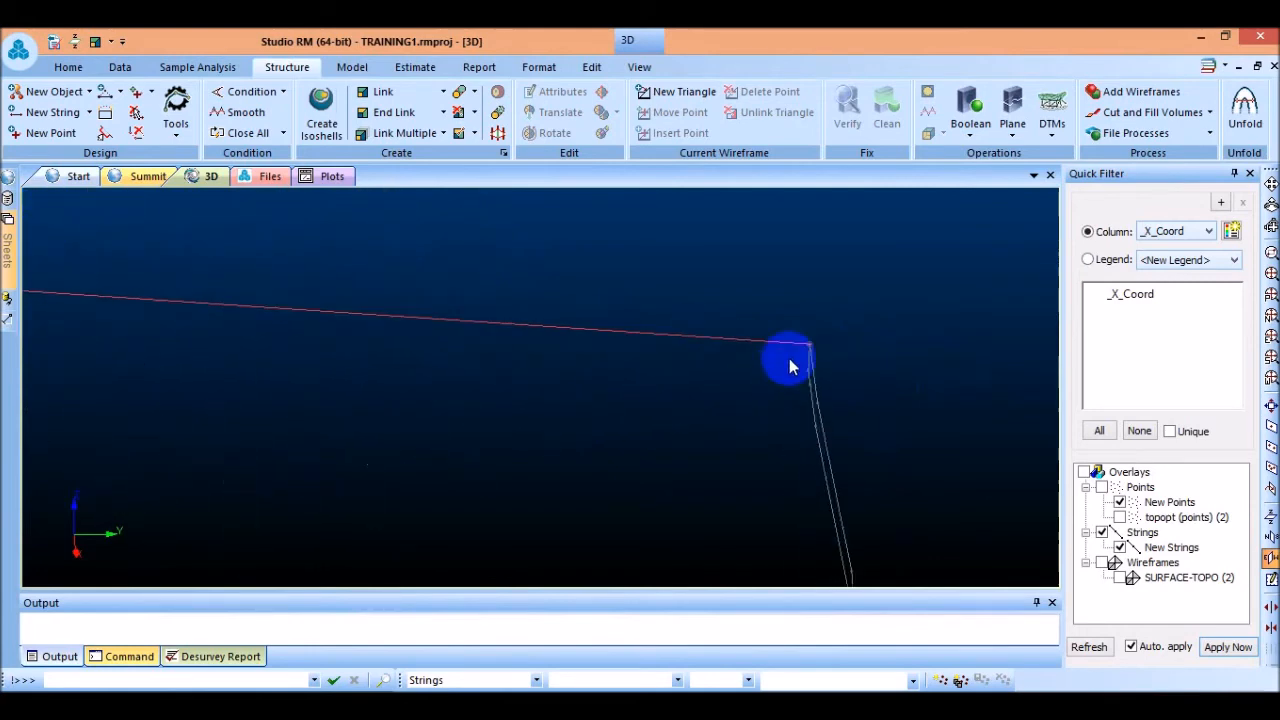
scroll(836, 380, "up", 2)
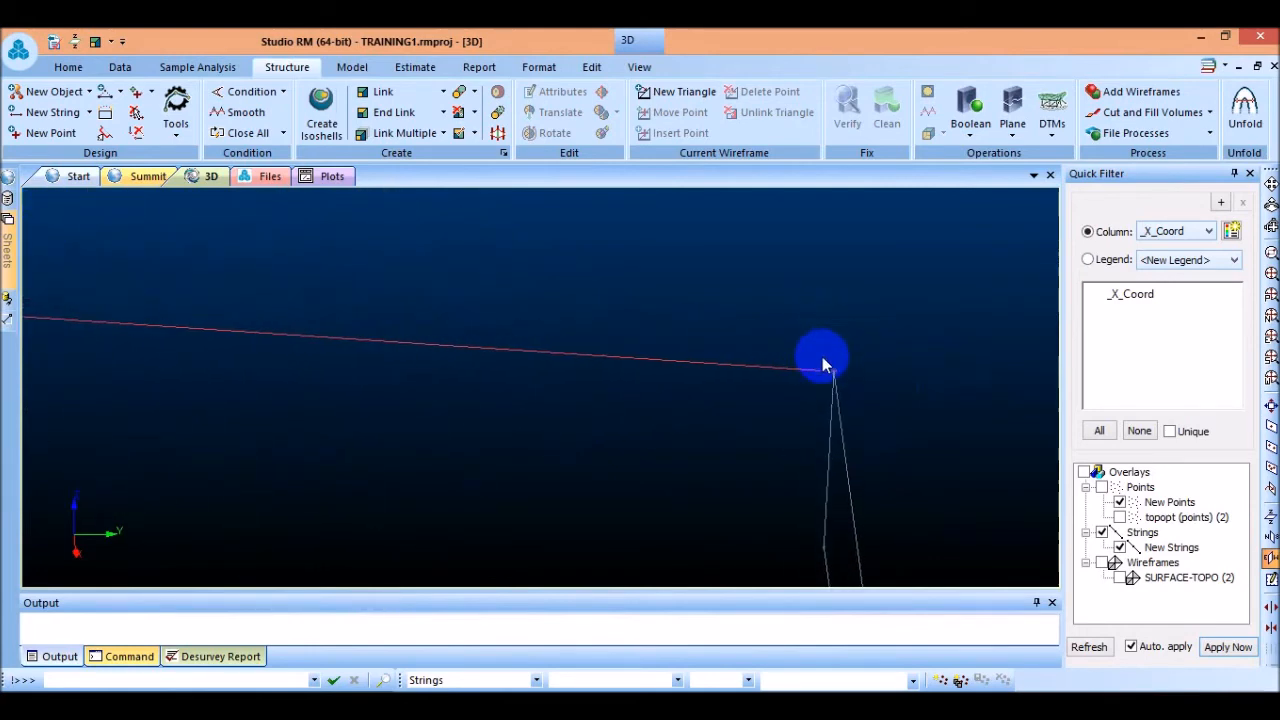
left_click_drag(836, 398, 520, 440)
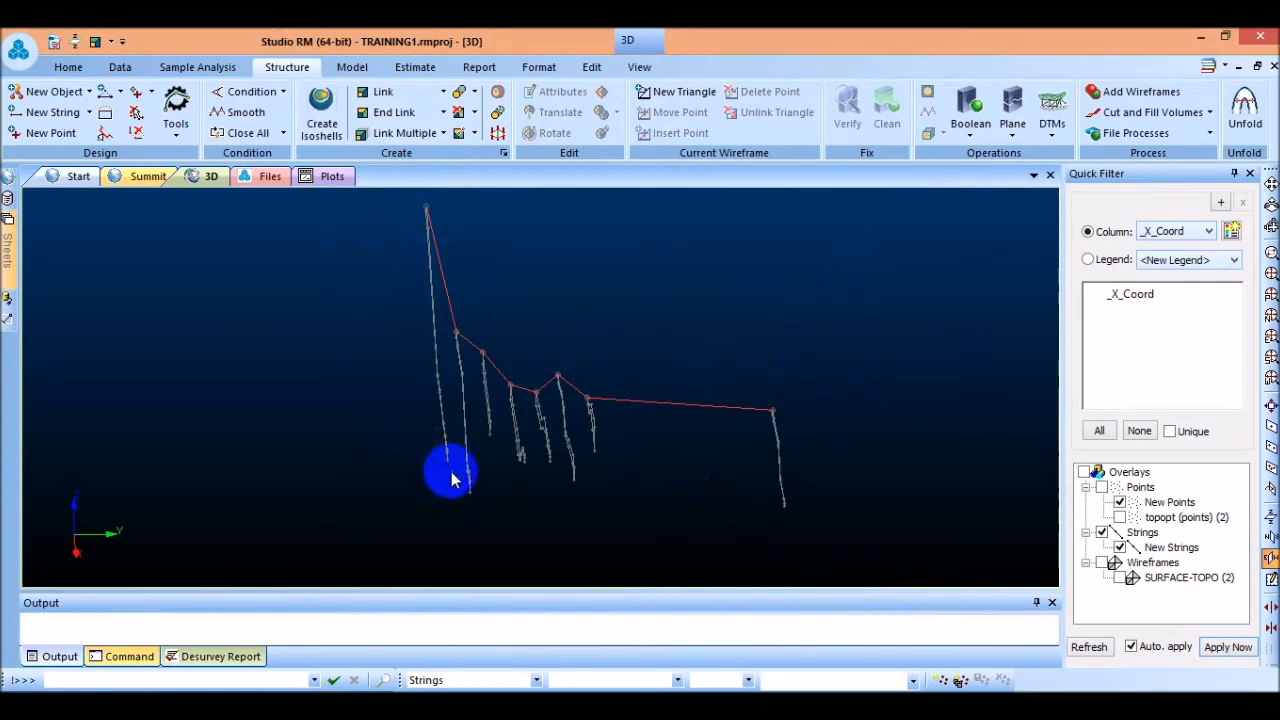
Start a second tag string at the first string's bottom vertex and connect it to the second string's bottom vertex.
left_click(461, 139)
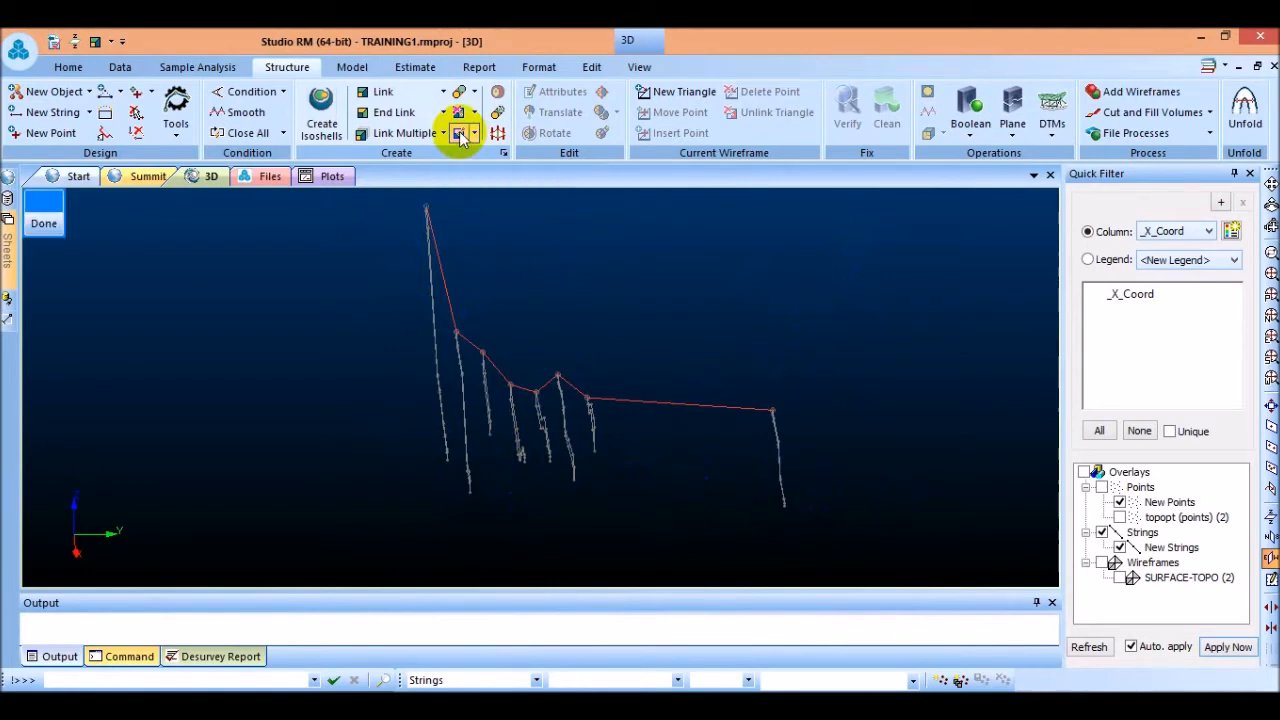
scroll(457, 463, "up", 5)
scroll(430, 450, "up", 6)
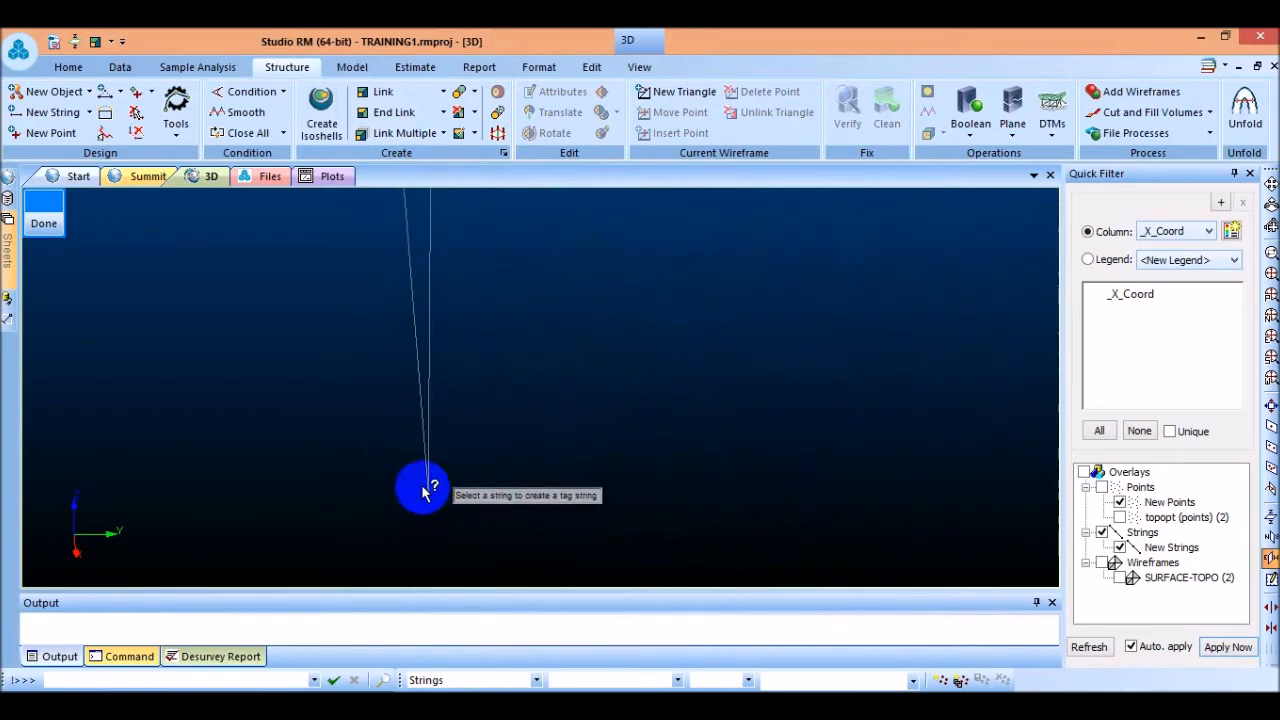
left_click(430, 488)
scroll(600, 480, "down", 5)
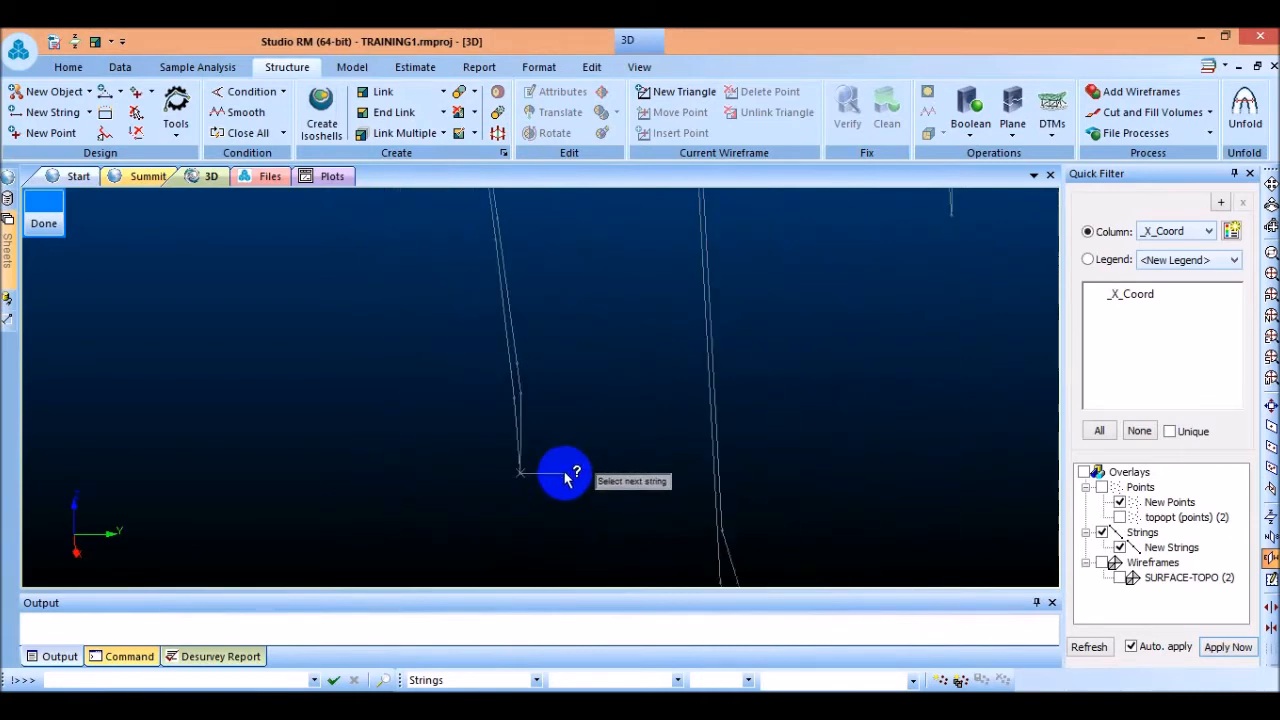
scroll(577, 481, "down", 6)
scroll(598, 523, "up", 6)
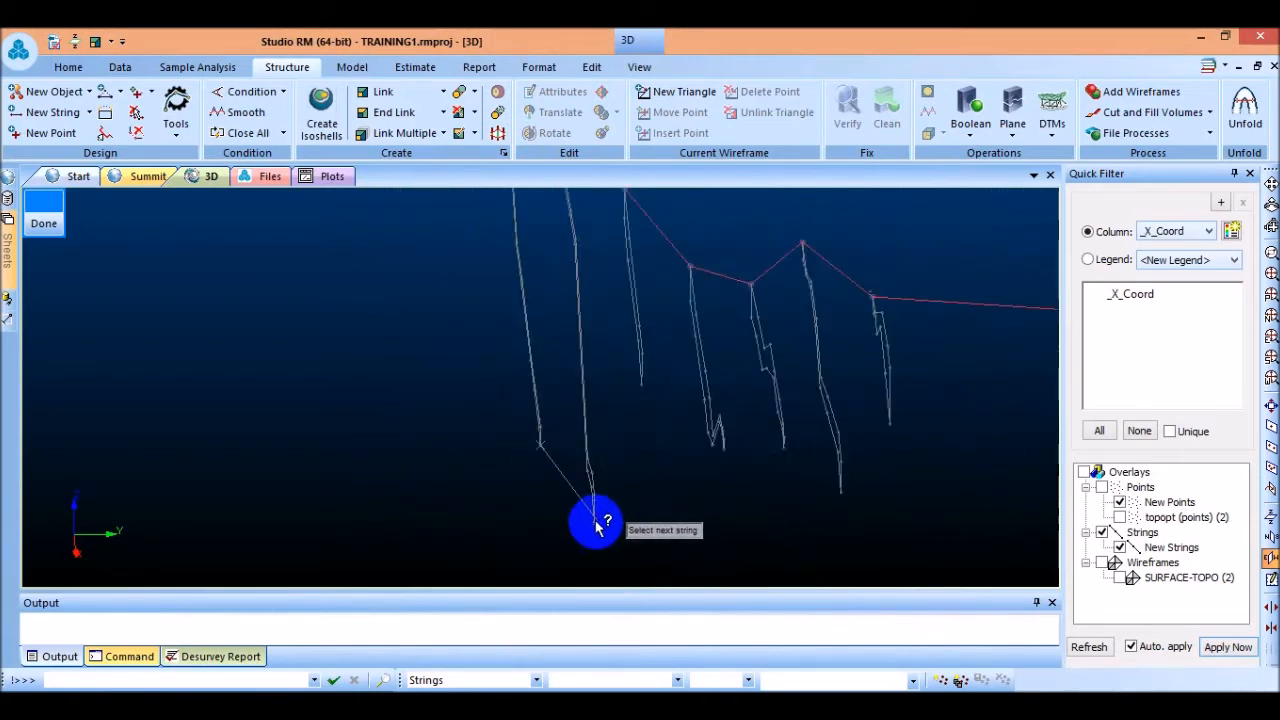
scroll(600, 522, "up", 3)
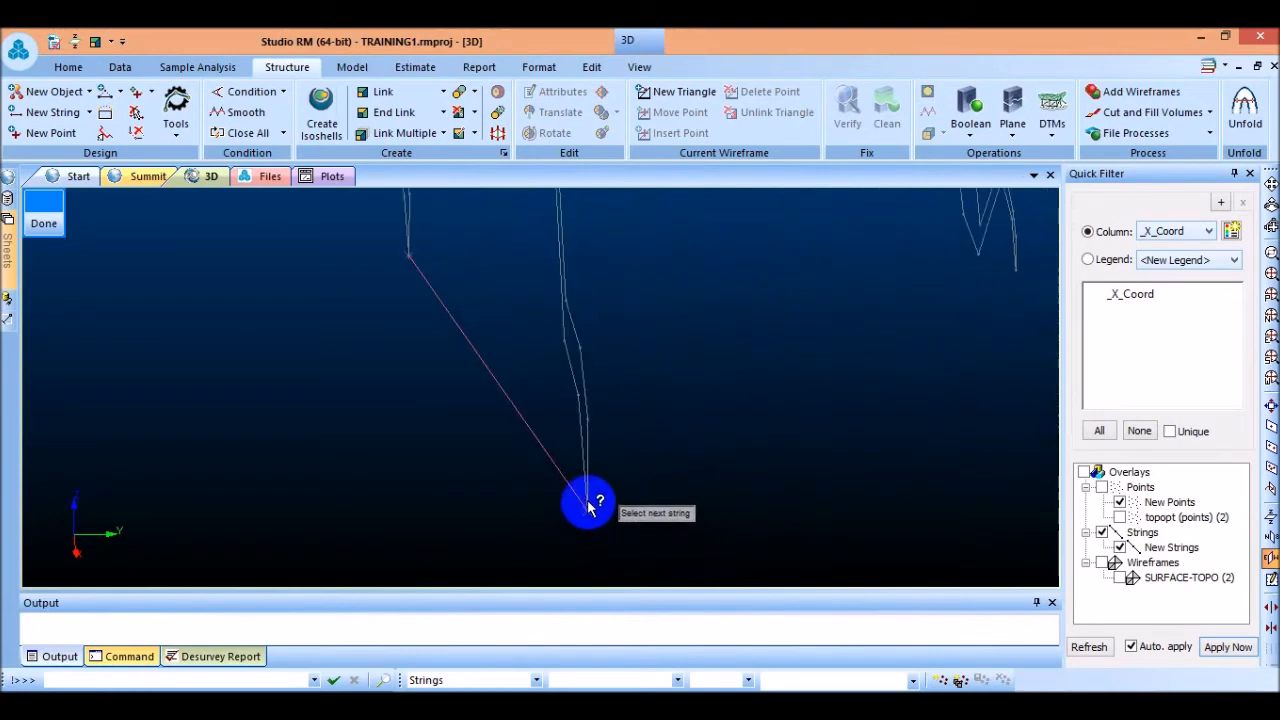
Extend the lower tag string to the bottom vertices of the third and fourth strings.
scroll(566, 441, "down", 7)
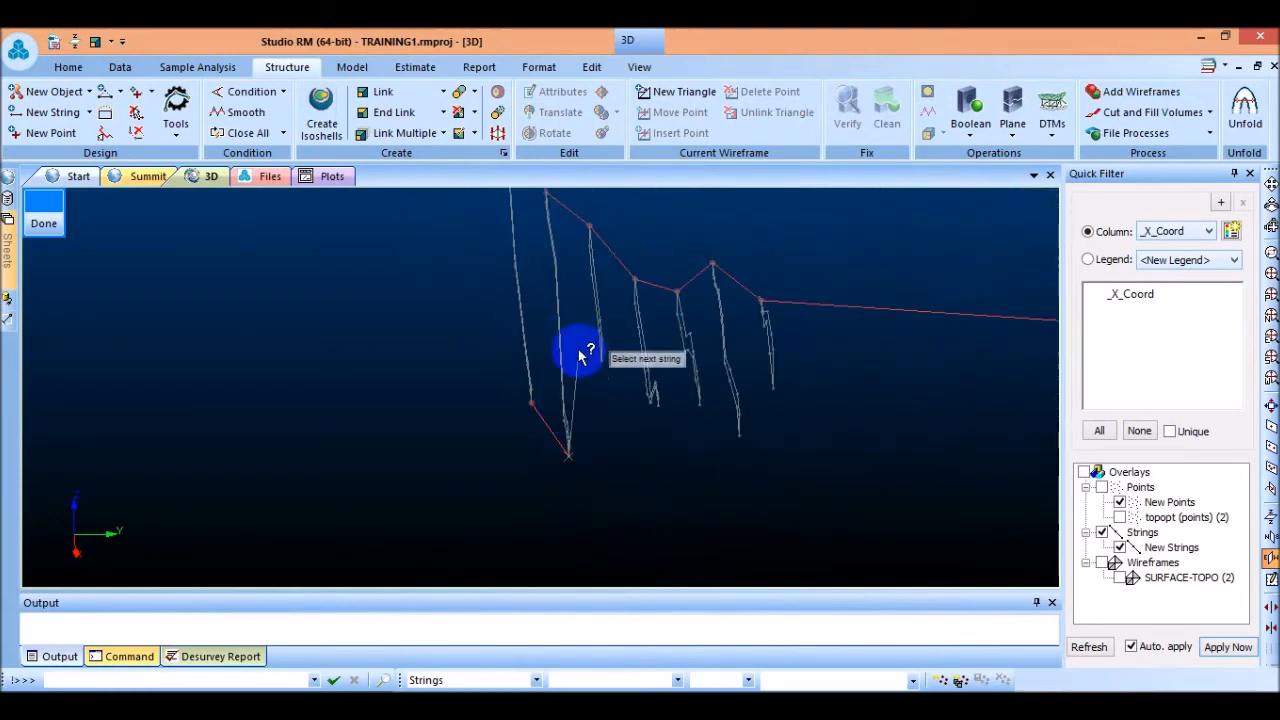
scroll(580, 355, "up", 8)
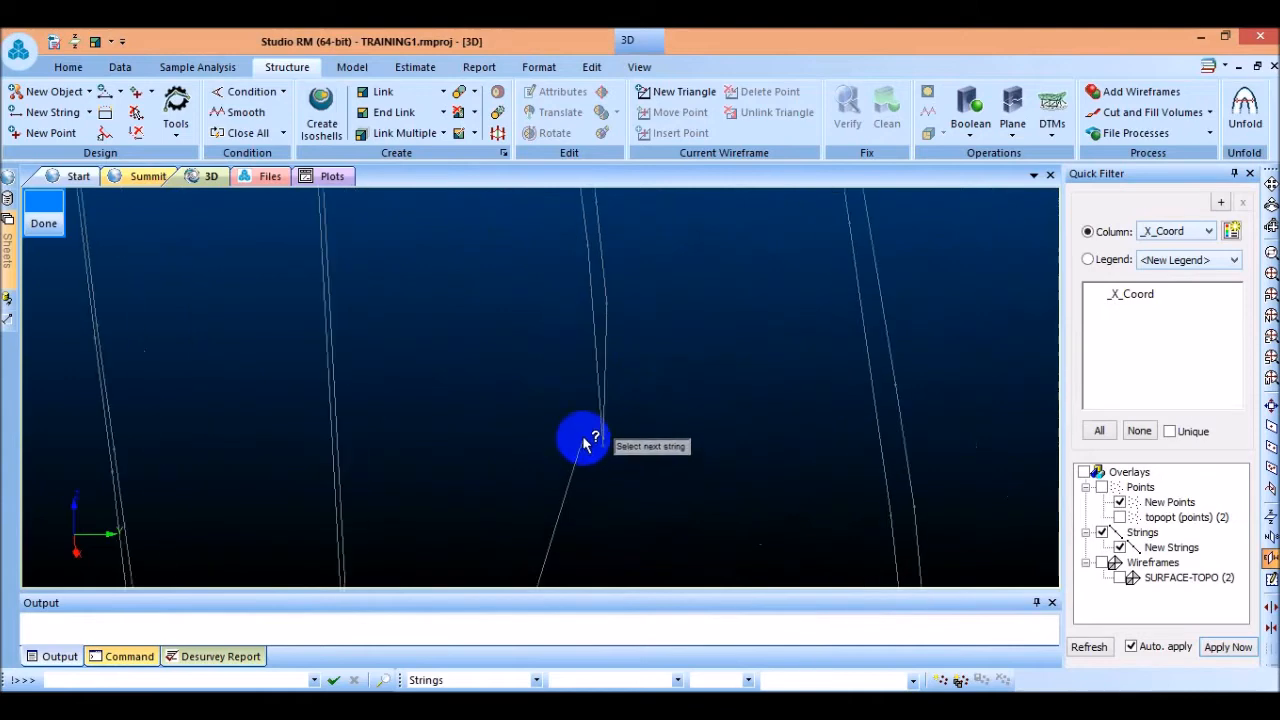
scroll(600, 448, "up", 2)
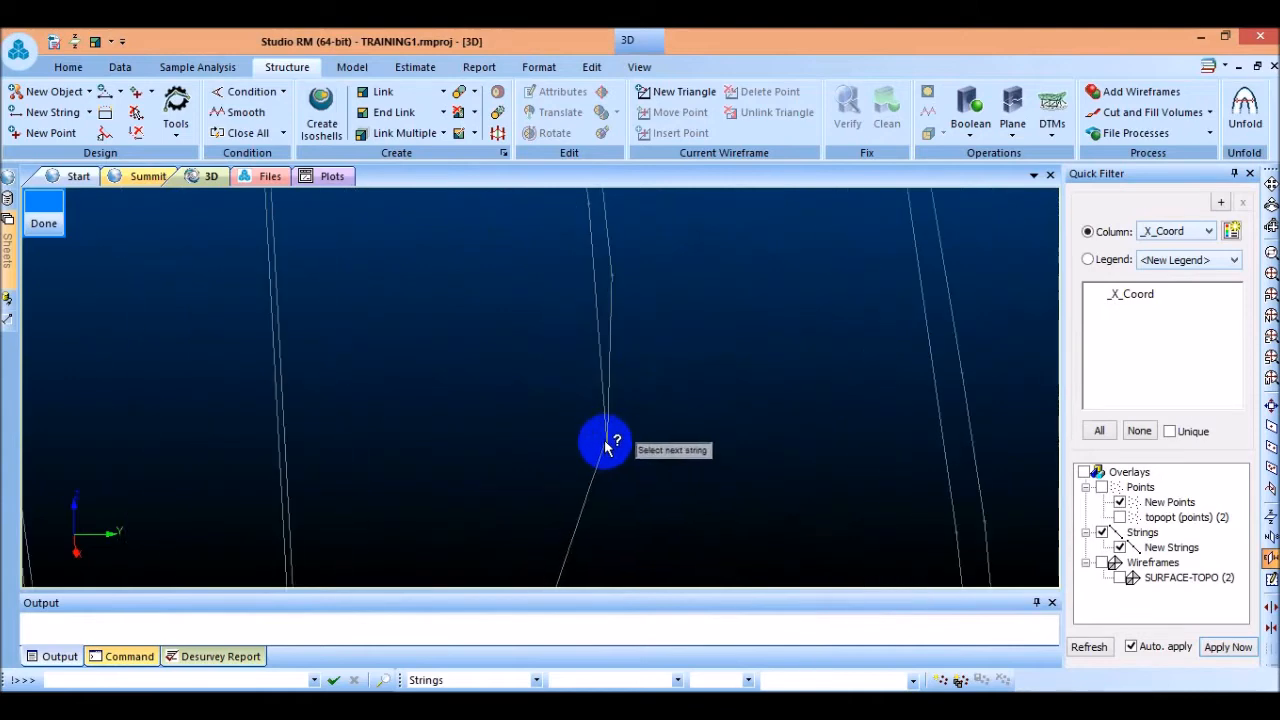
scroll(560, 390, "down", 8)
scroll(660, 480, "up", 8)
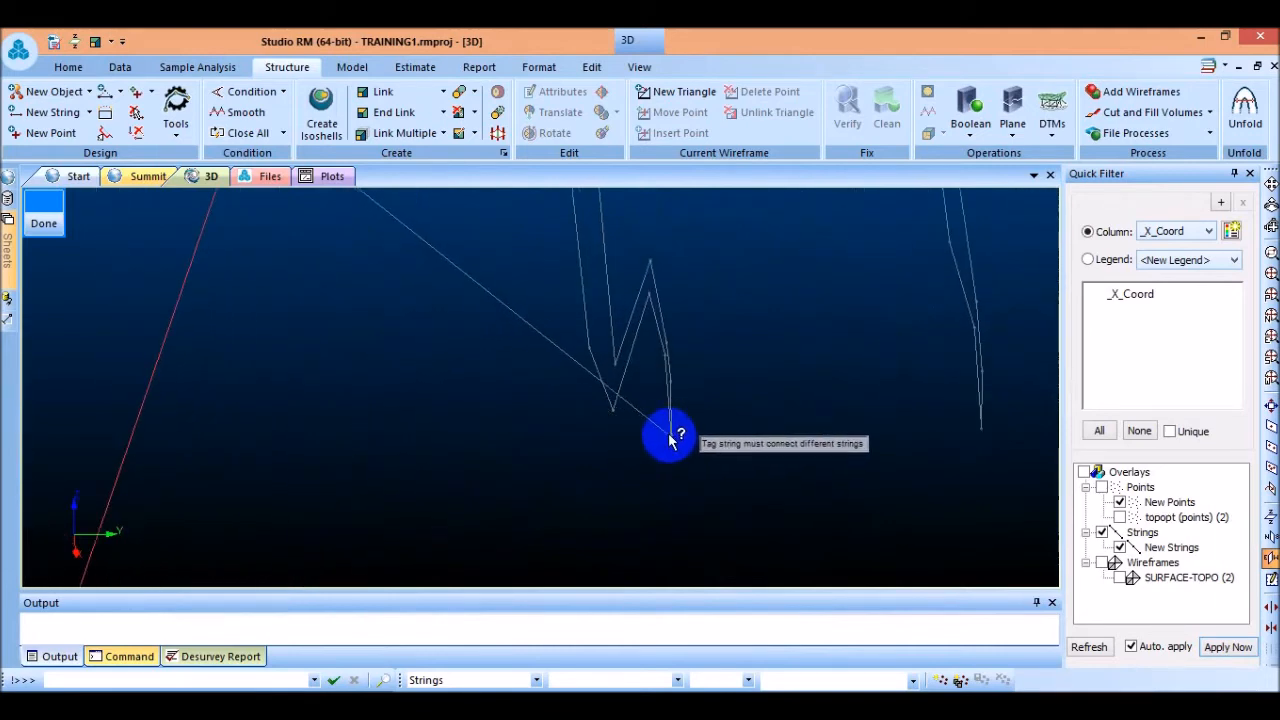
left_click(670, 437)
Continue the lower tag string through the bottom vertices of the fifth and sixth strings.
scroll(660, 460, "down", 6)
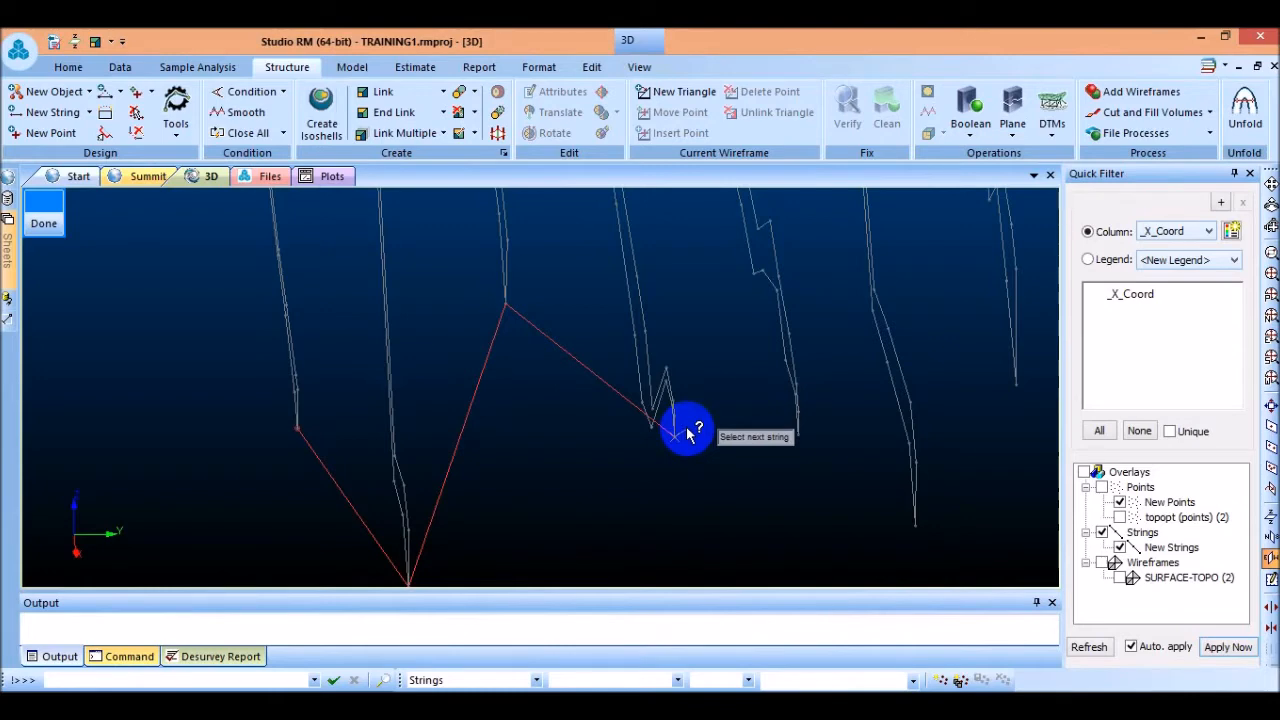
scroll(490, 426, "down", 3)
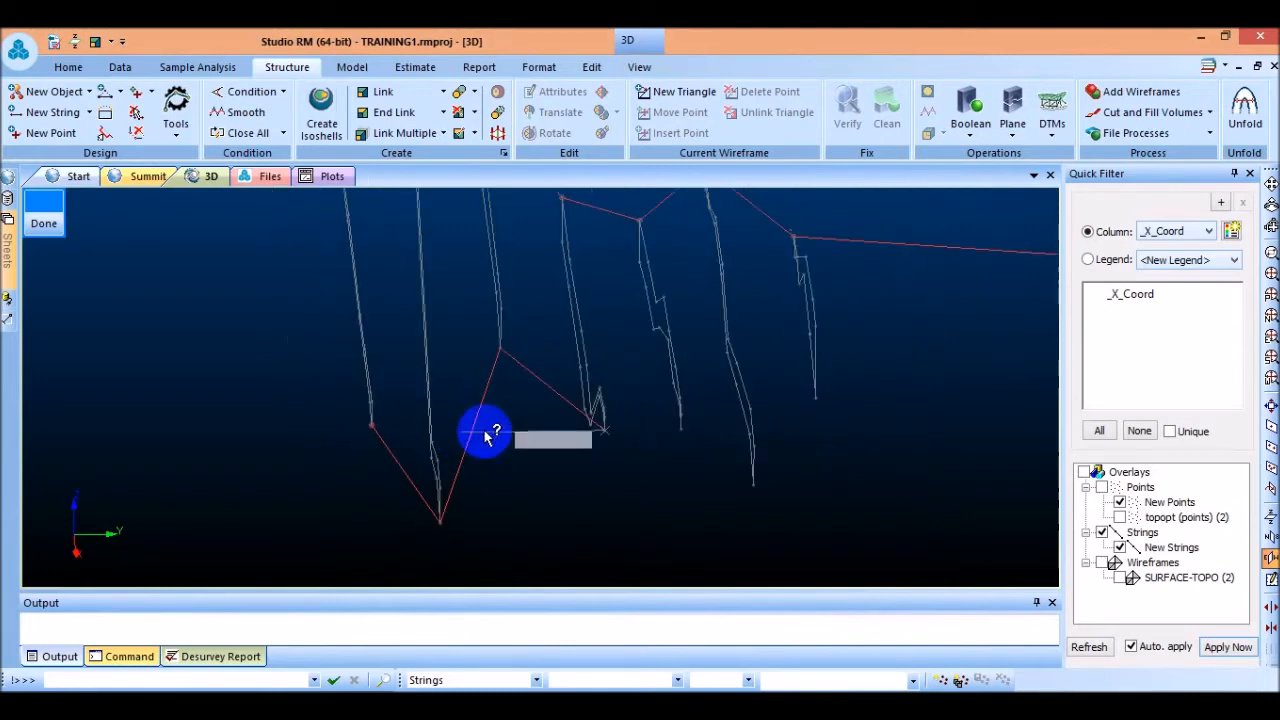
scroll(686, 424, "up", 6)
scroll(680, 426, "up", 3)
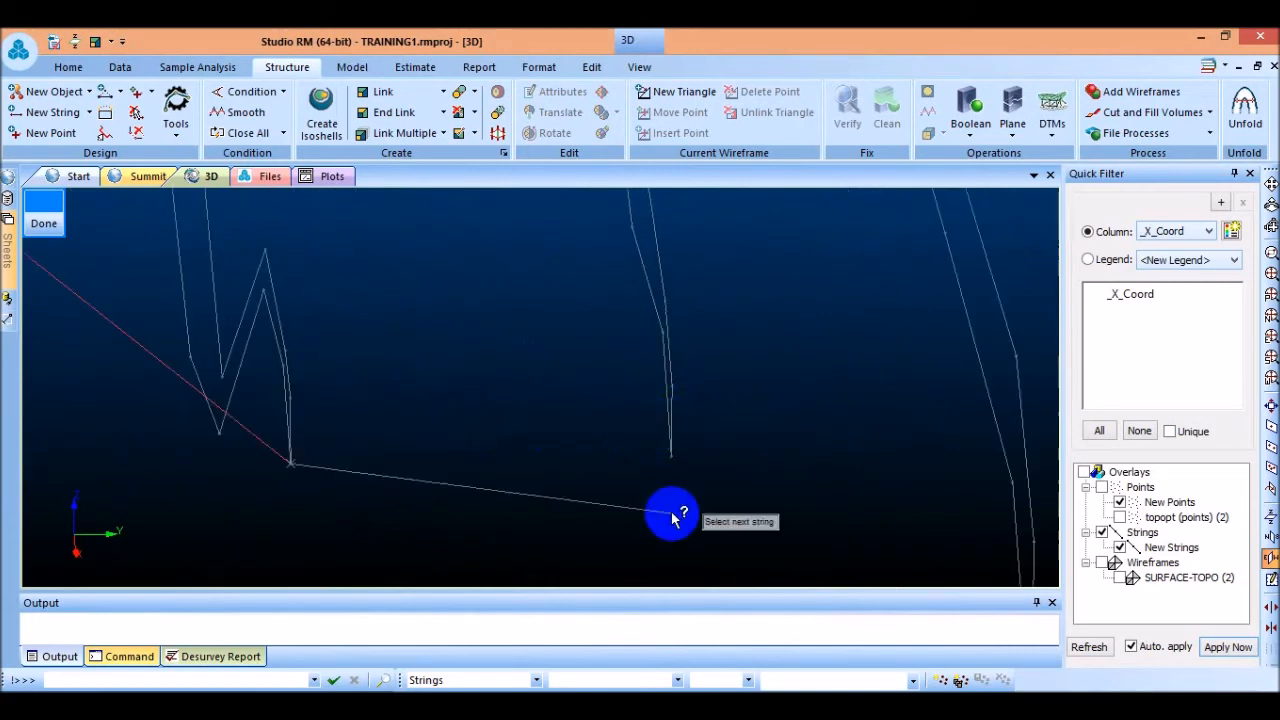
left_click(668, 453)
scroll(628, 466, "down", 6)
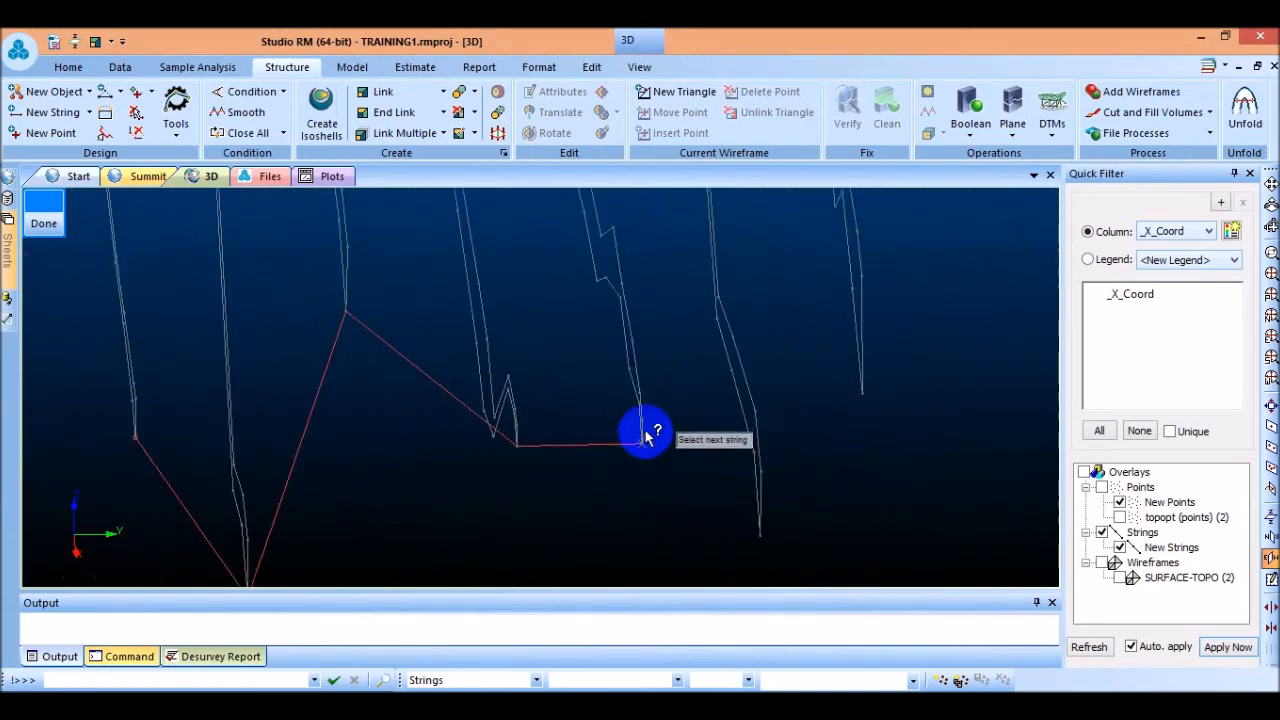
scroll(697, 502, "up", 1)
scroll(697, 502, "up", 4)
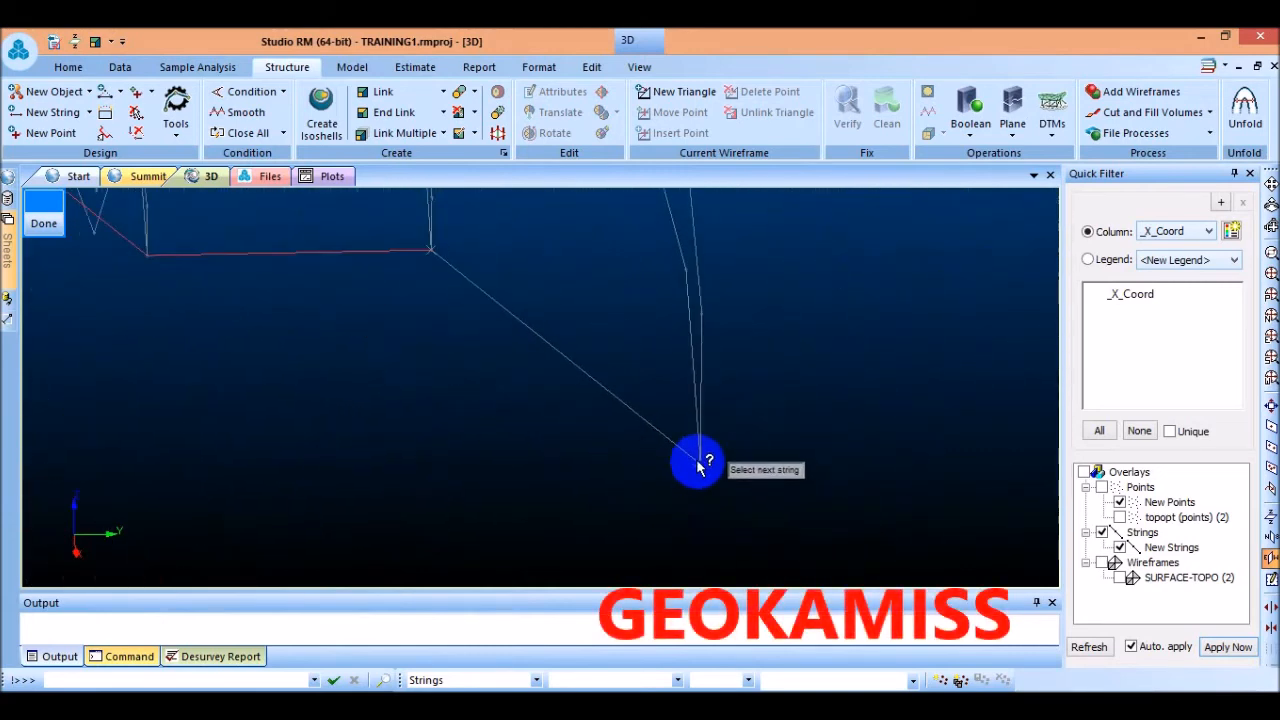
Connect the lower tag string to the bottom vertices of the seventh and isolated eighth strings and finish it.
scroll(700, 450, "down", 5)
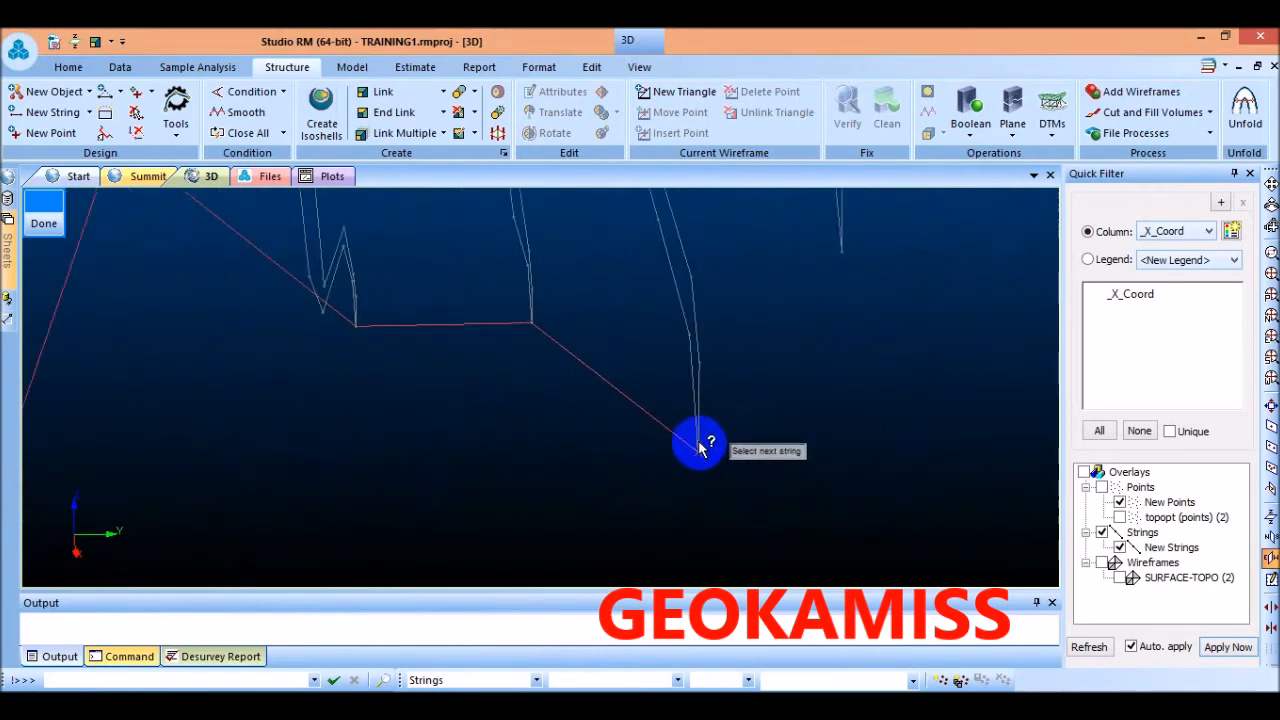
scroll(783, 313, "up", 4)
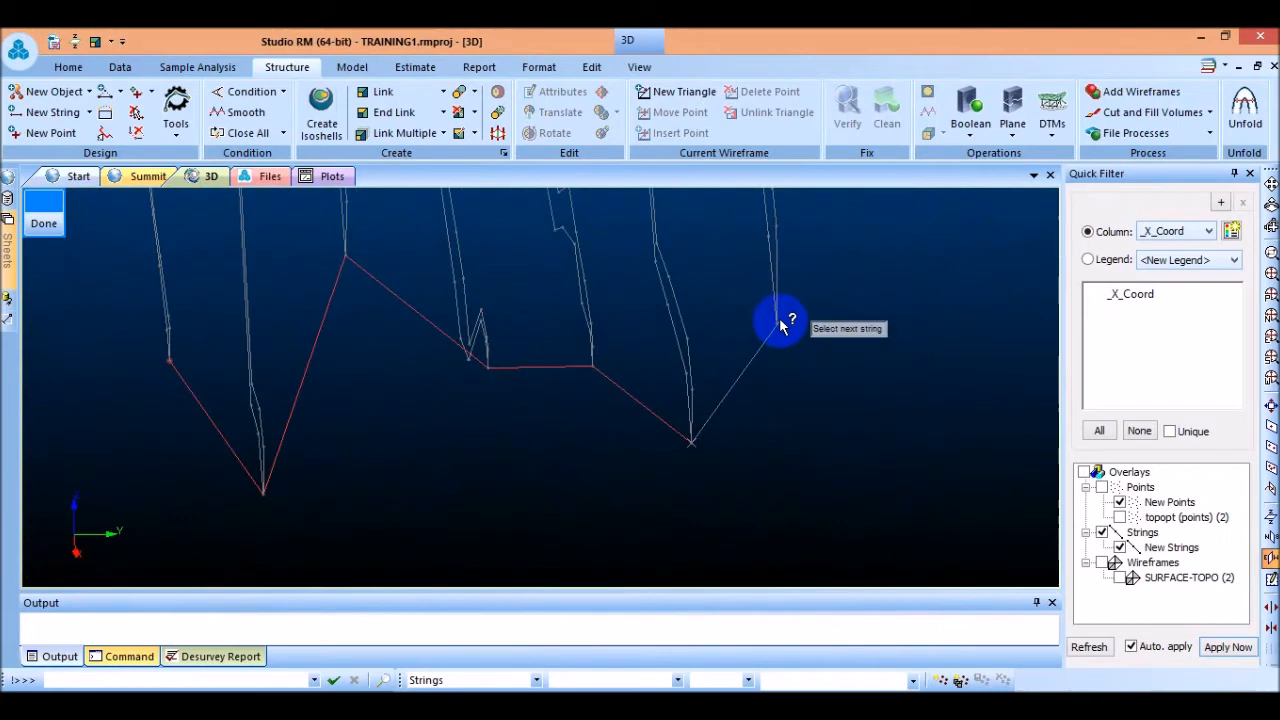
scroll(757, 343, "down", 5)
scroll(872, 462, "up", 6)
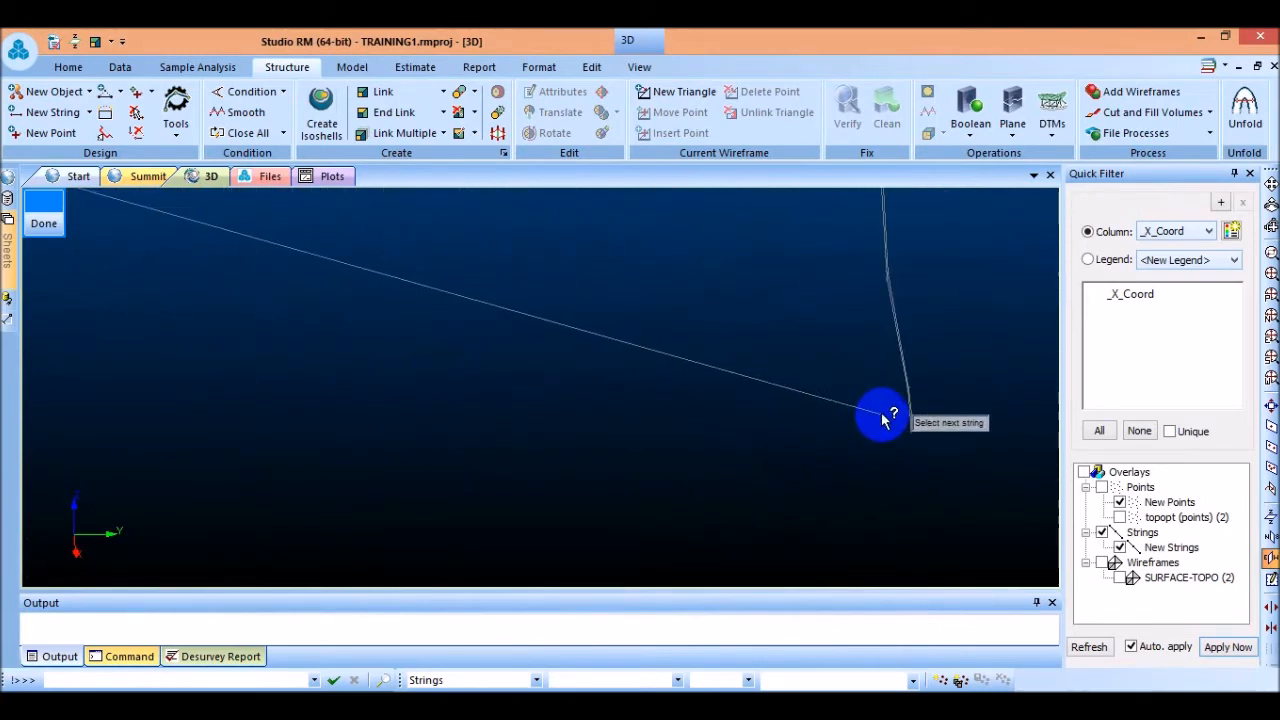
left_click(920, 432)
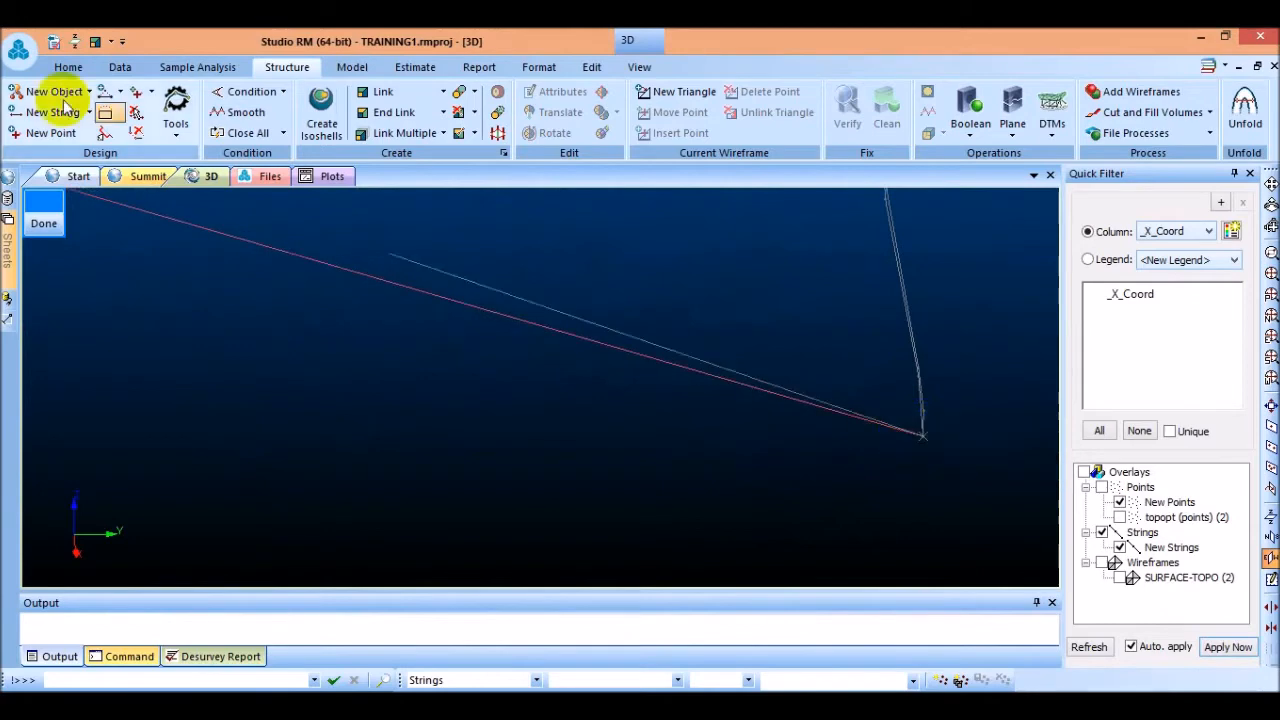
left_click(42, 226)
scroll(551, 445, "down", 1)
scroll(555, 445, "down", 8)
left_click_drag(696, 360, 577, 373)
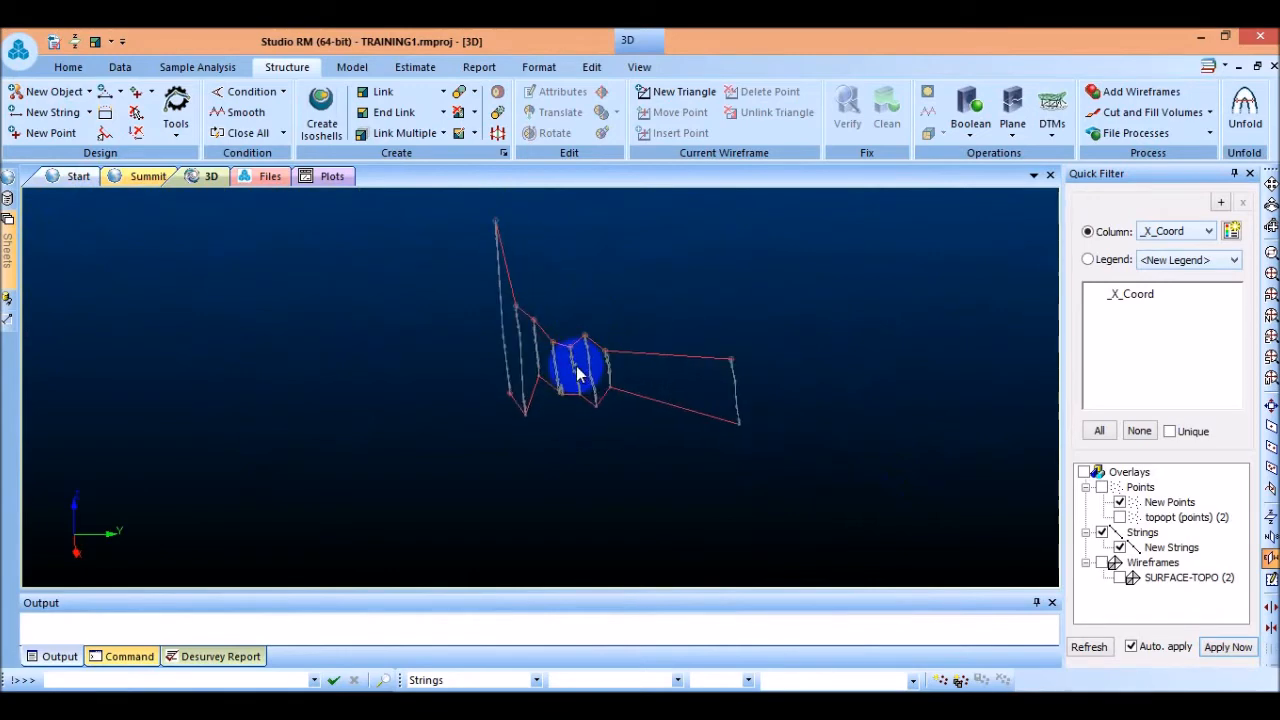
left_click_drag(585, 372, 791, 535)
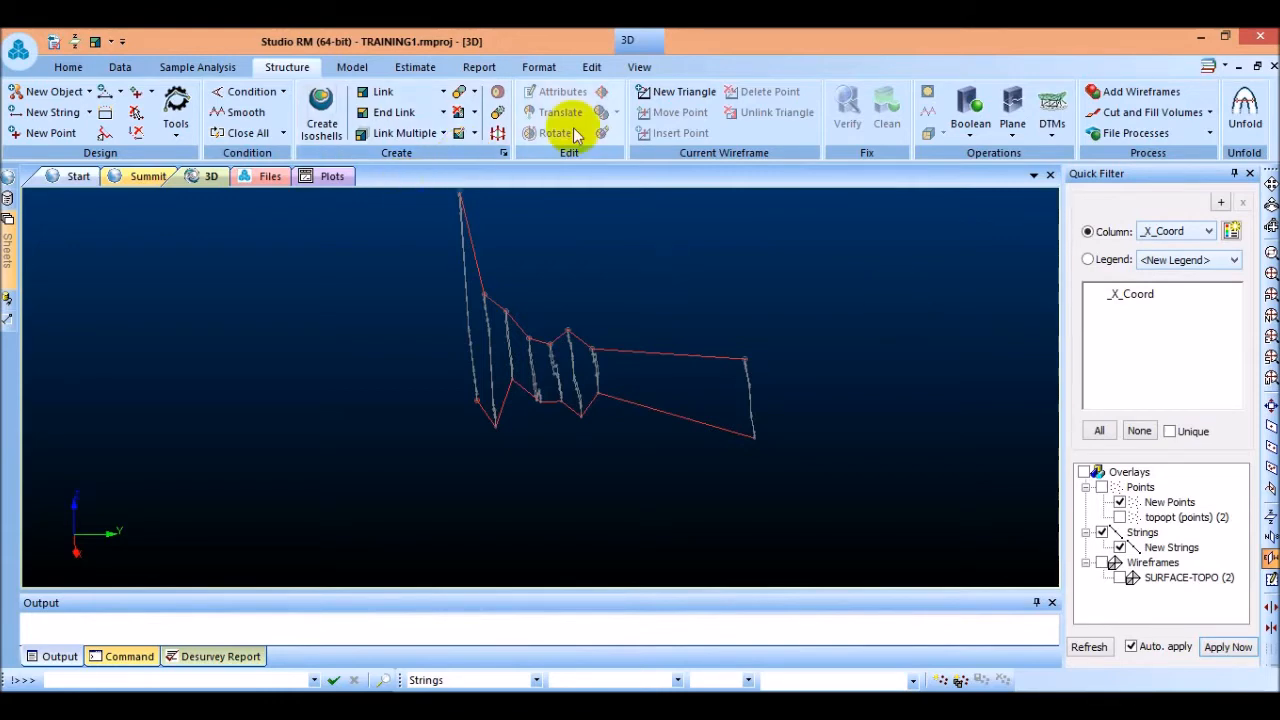
left_click_drag(451, 380, 506, 271)
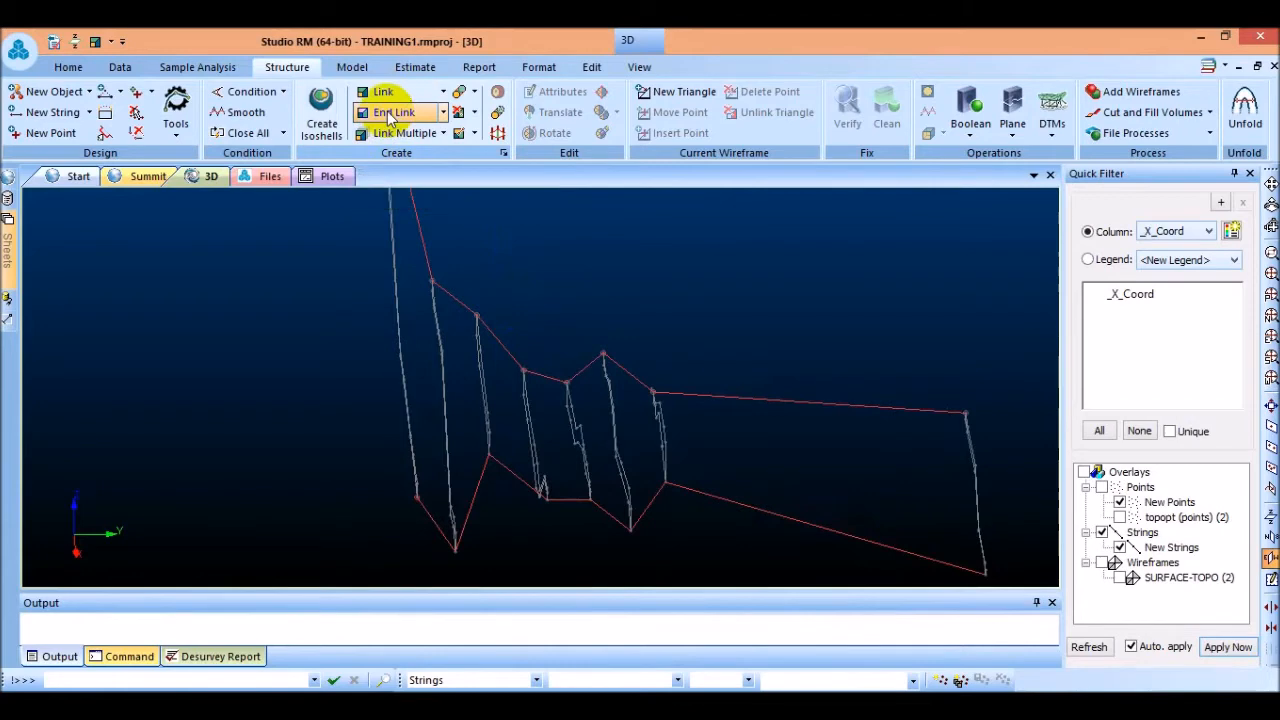
left_click(444, 93)
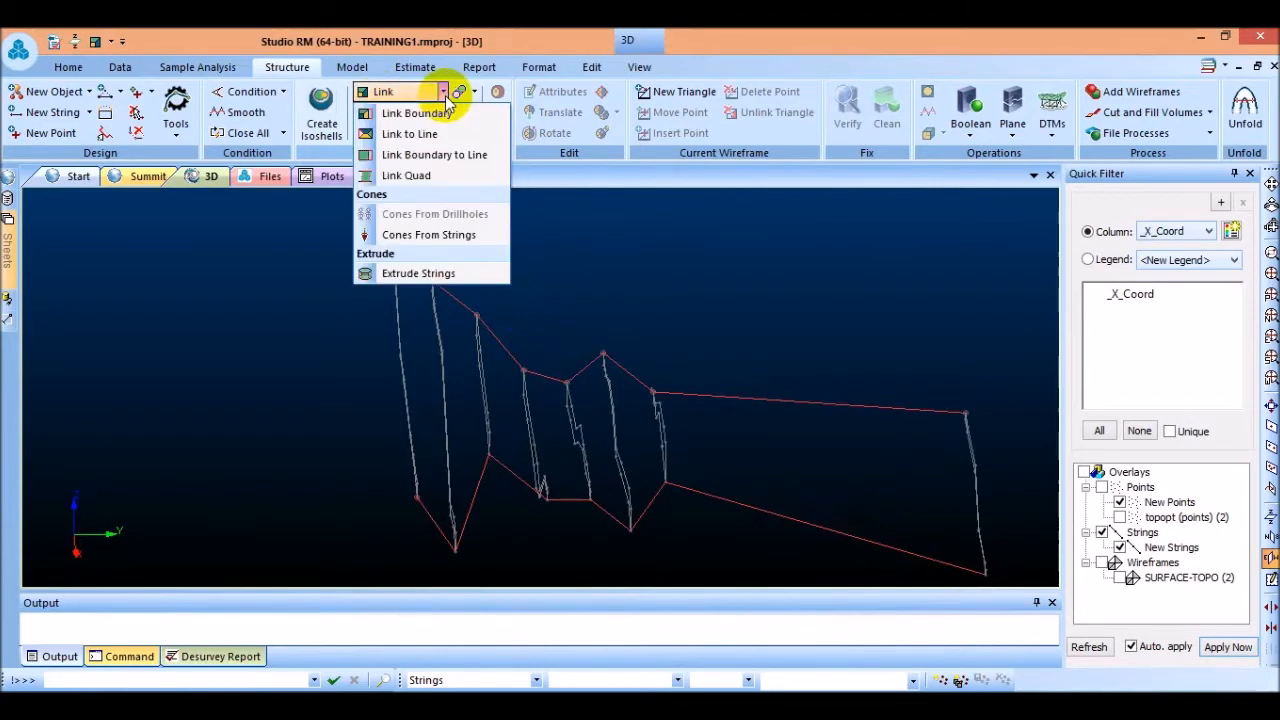
left_click(548, 36)
Link the first section string to the second with the Link command to begin a new wireframe.
left_click(375, 92)
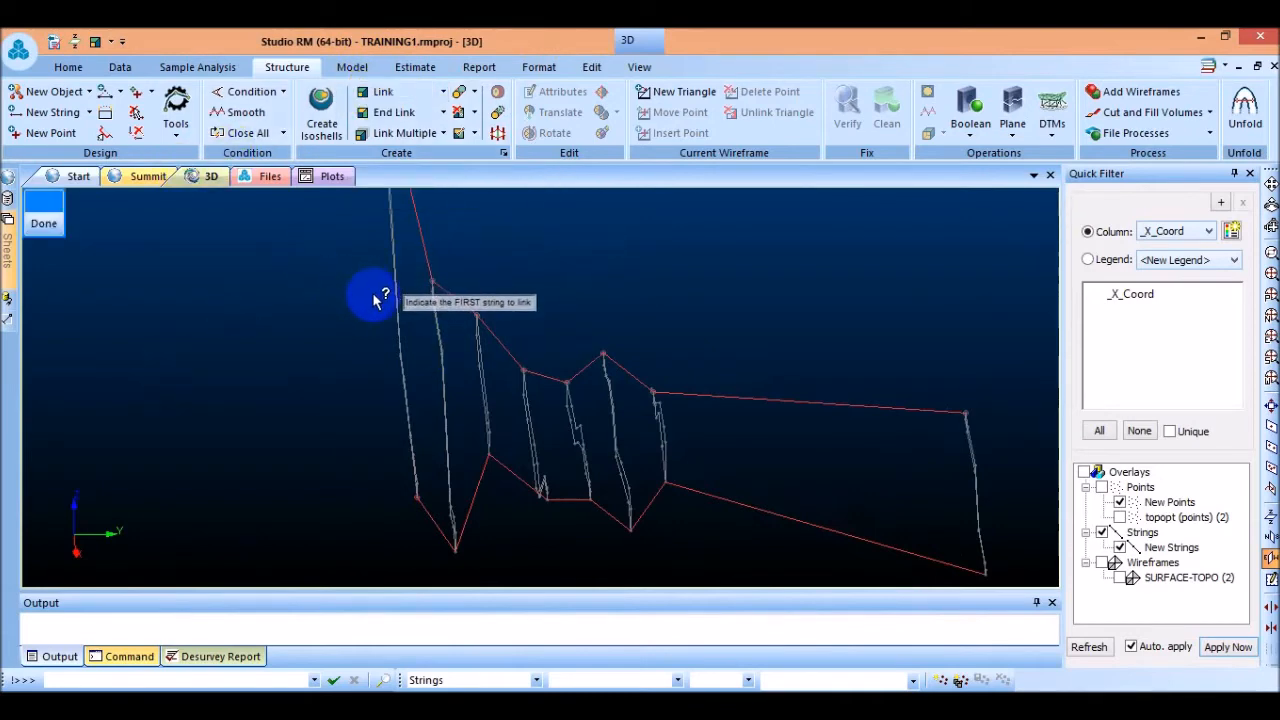
scroll(408, 392, "up", 4)
scroll(400, 388, "up", 3)
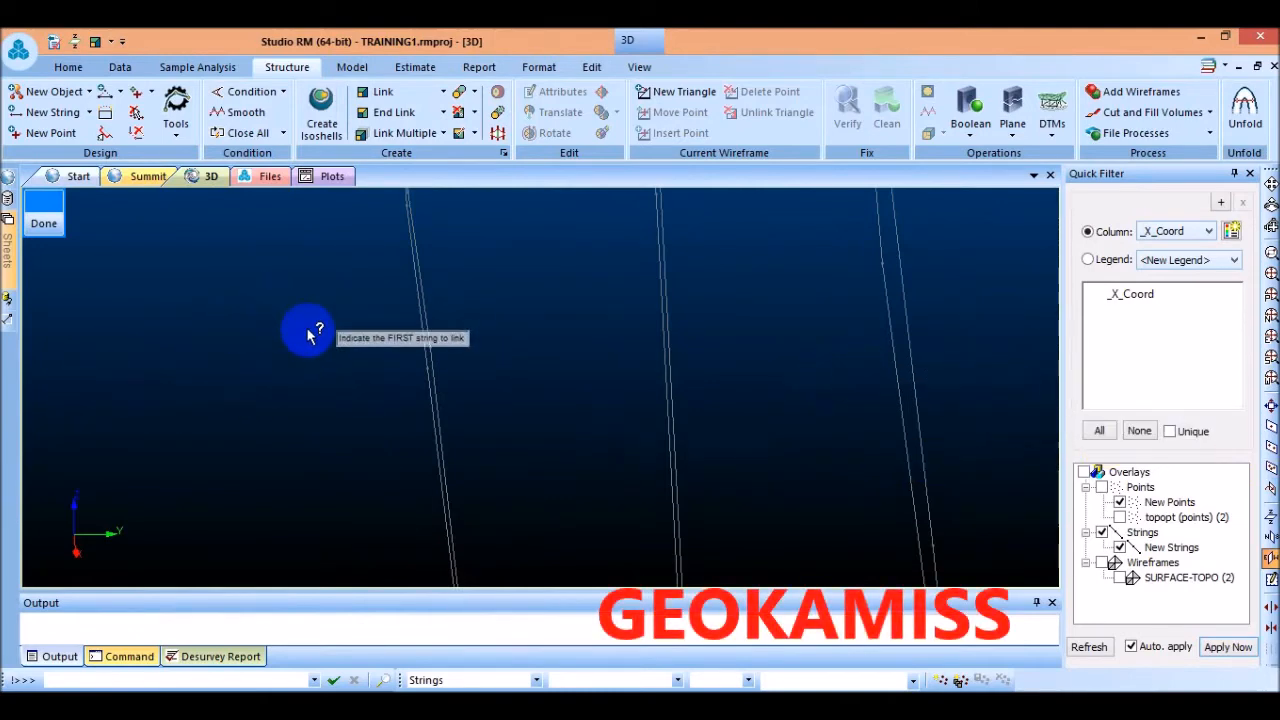
scroll(251, 326, "down", 3)
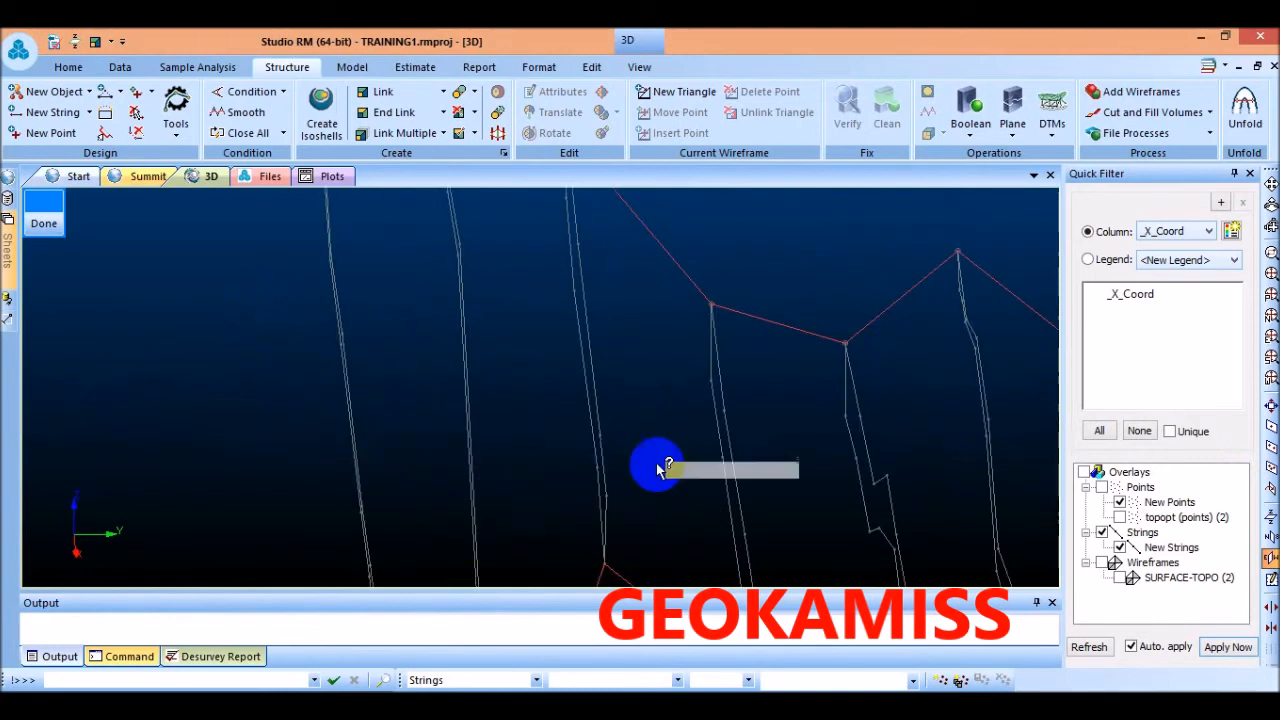
scroll(445, 420, "up", 3)
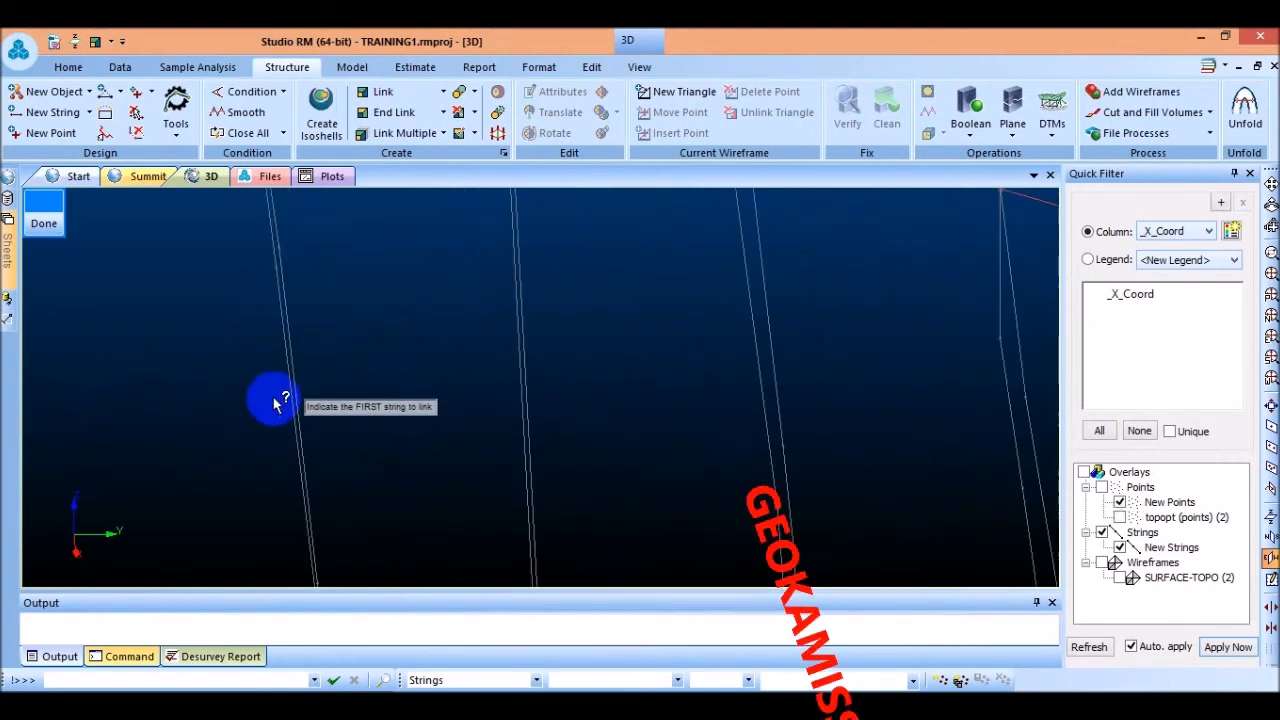
left_click(298, 400)
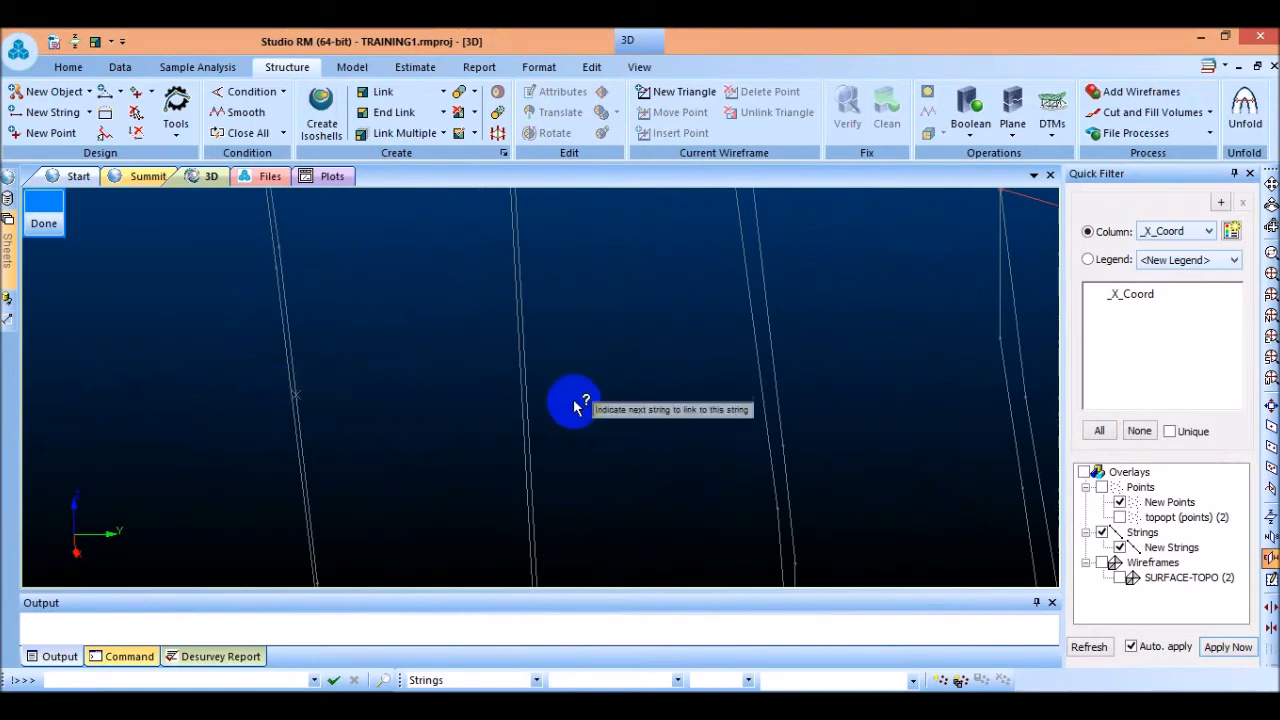
scroll(505, 400, "up", 2)
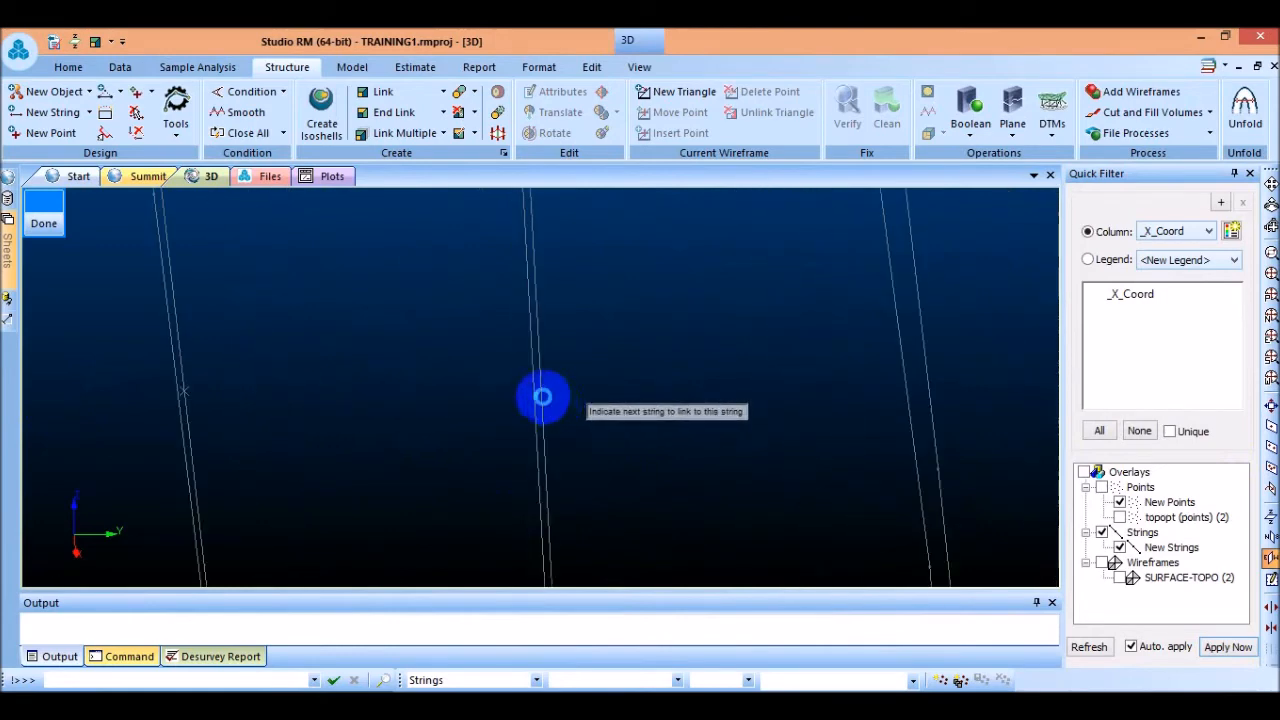
left_click(545, 400)
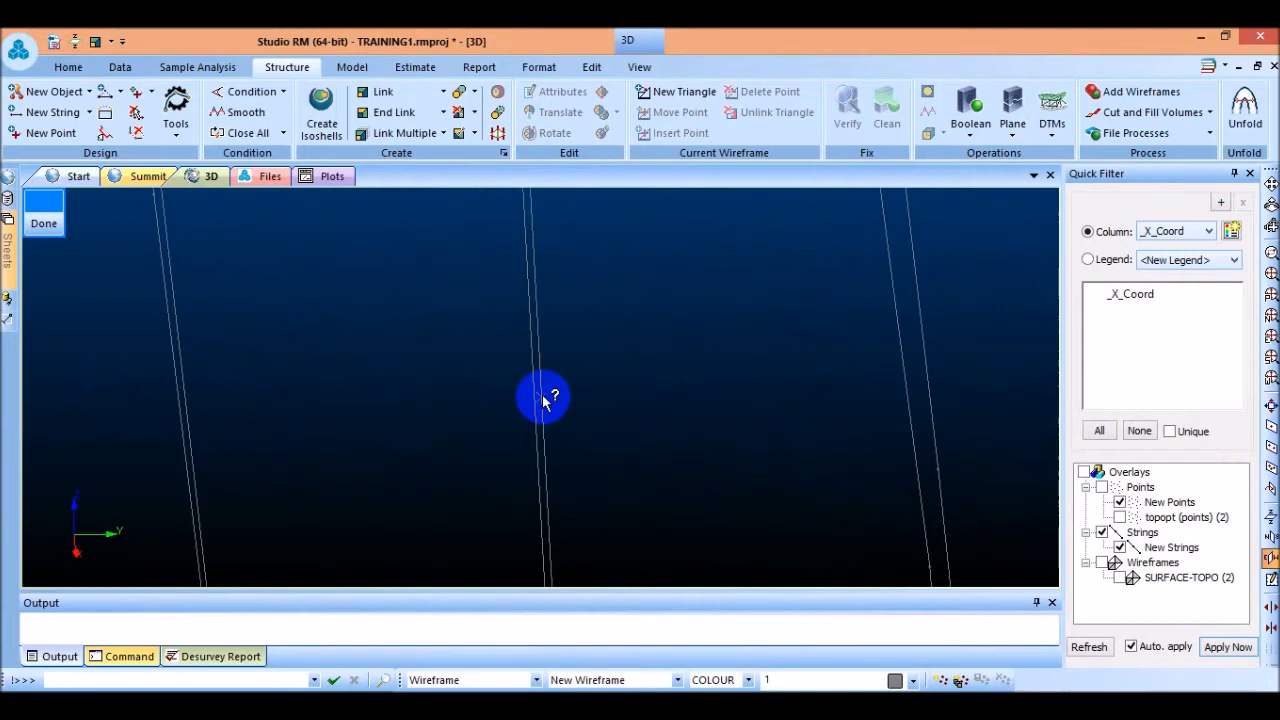
Extend the wireframe by linking the second section string to the third.
scroll(448, 391, "down", 5)
scroll(393, 355, "down", 1)
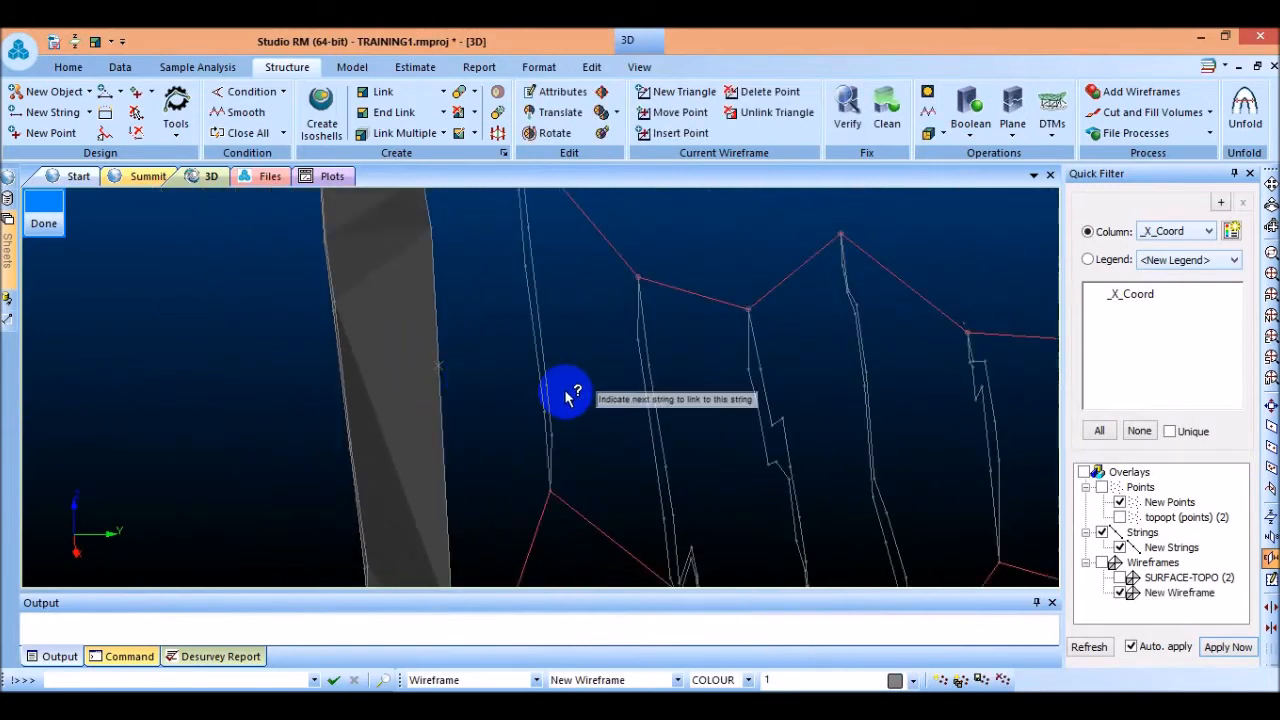
scroll(564, 390, "up", 3)
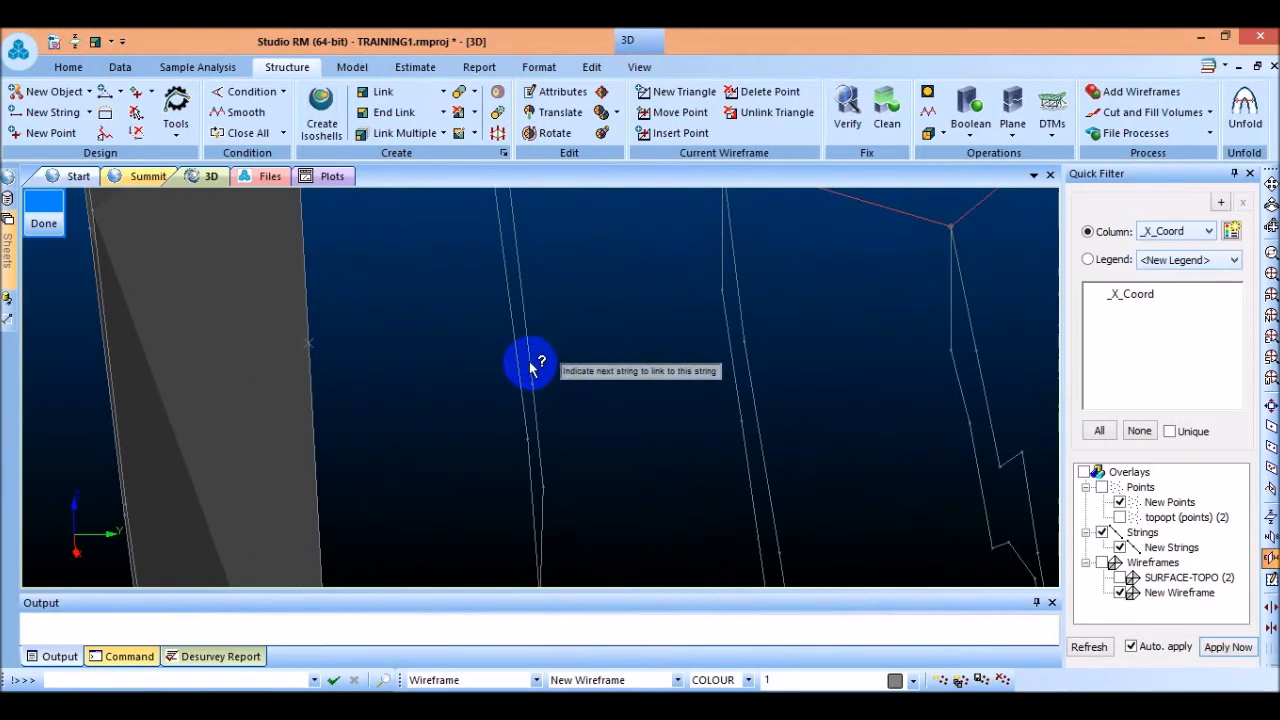
left_click(530, 363)
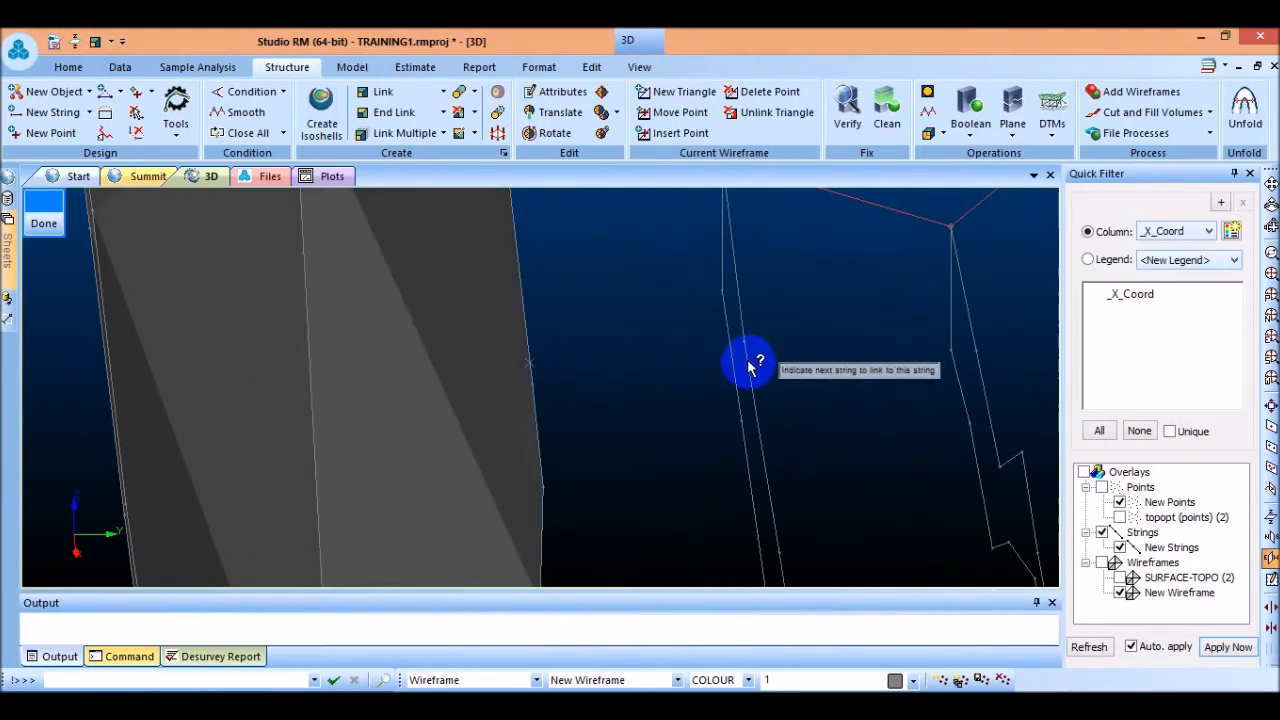
Extend the wireframe by linking the third section string to the fourth, and the fourth to the fifth.
left_click(750, 366)
scroll(300, 272, "down", 3)
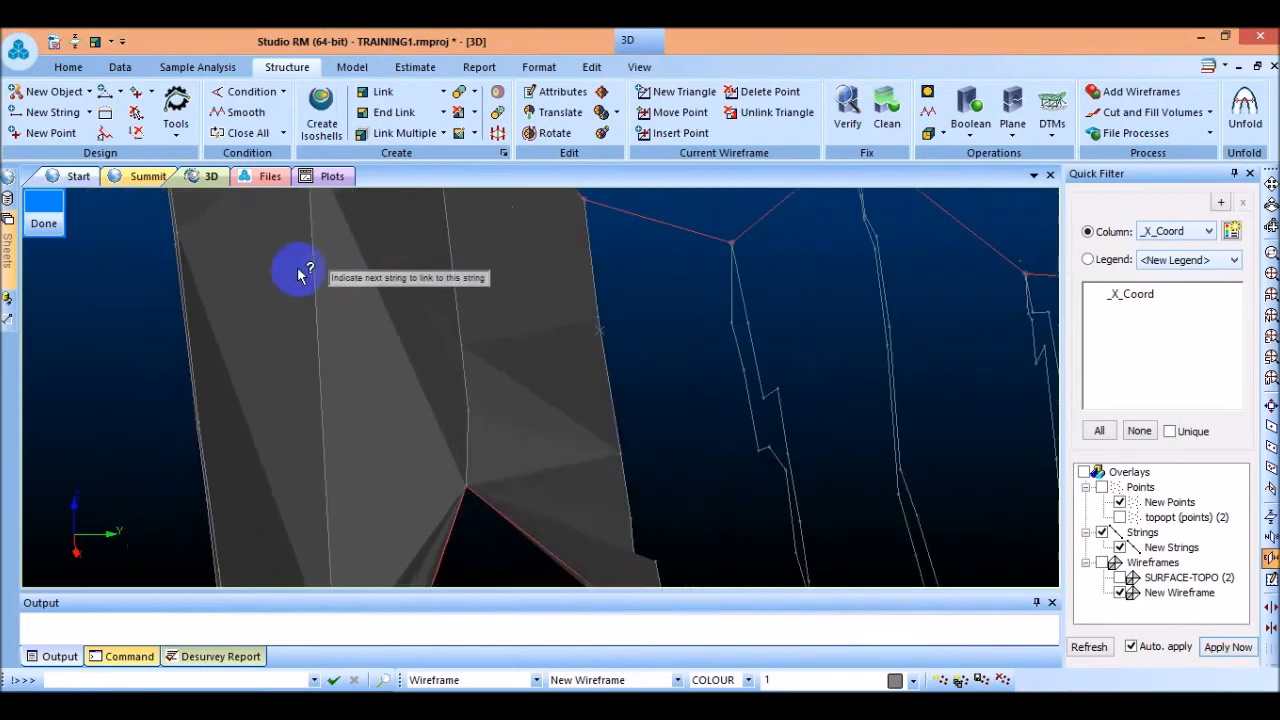
scroll(543, 386, "up", 3)
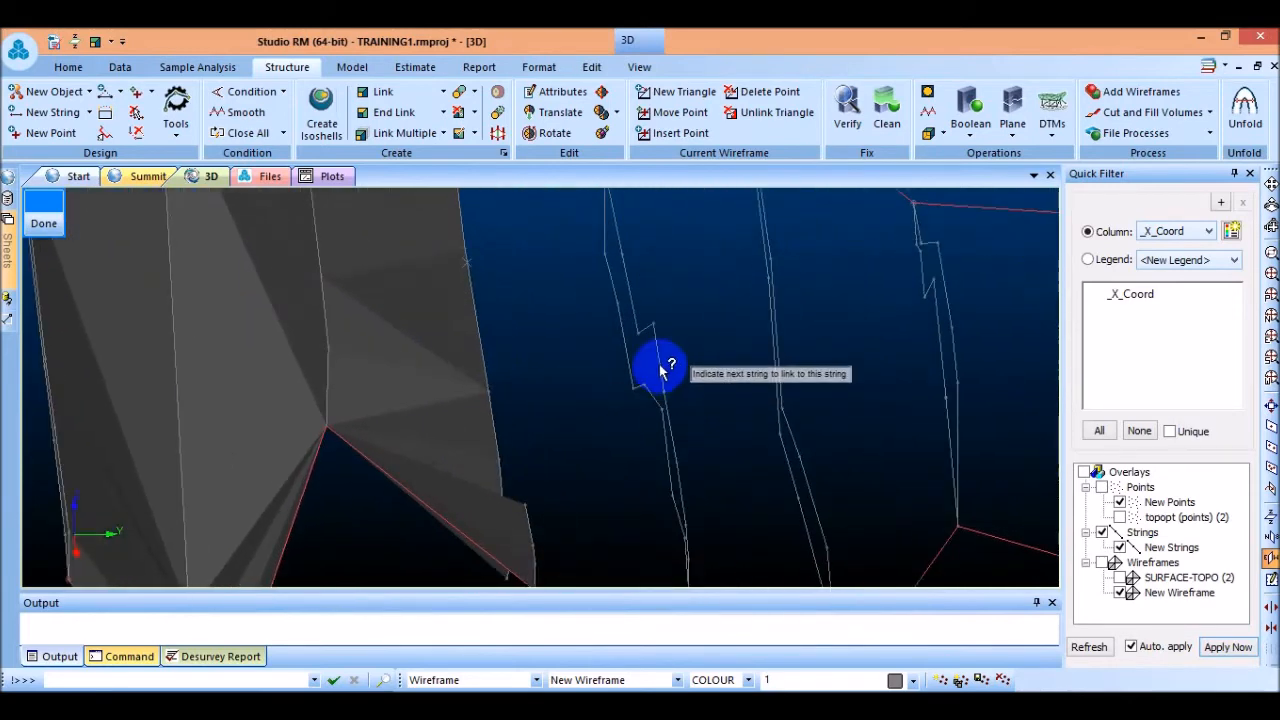
left_click(660, 369)
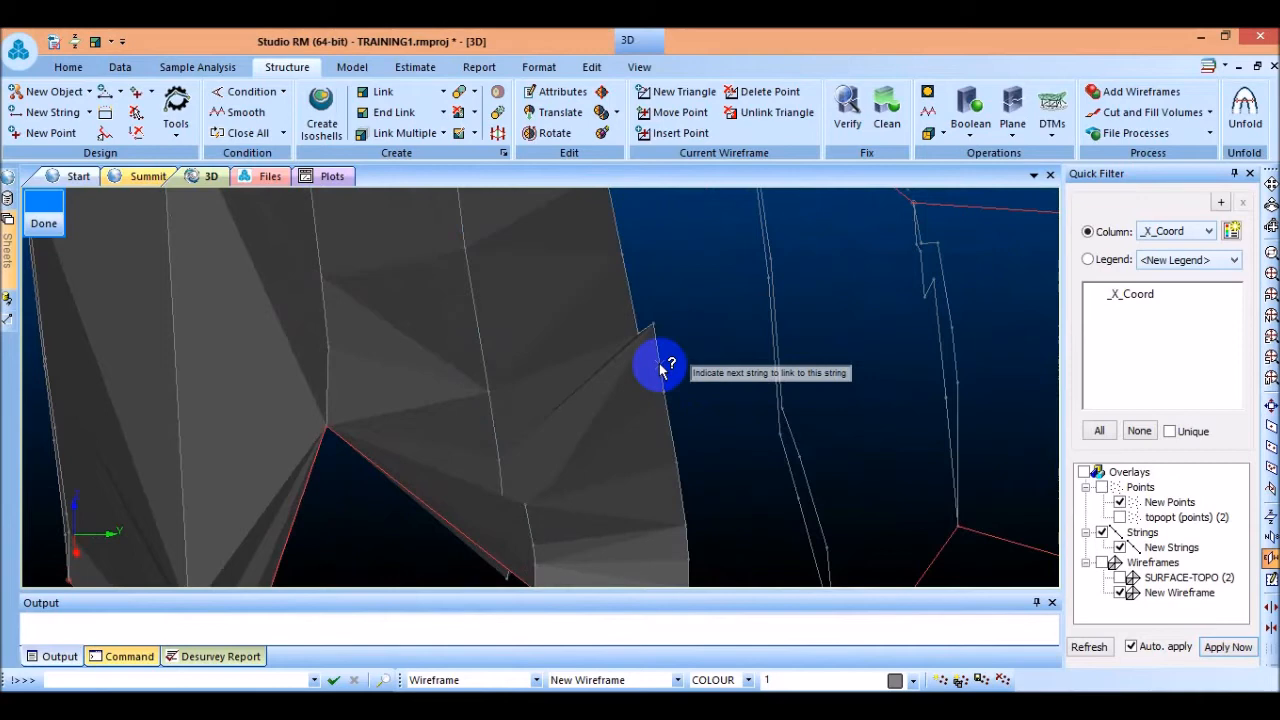
Continue the wireframe by linking the fifth section string to the sixth, and the sixth to the seventh.
scroll(803, 363, "up", 3)
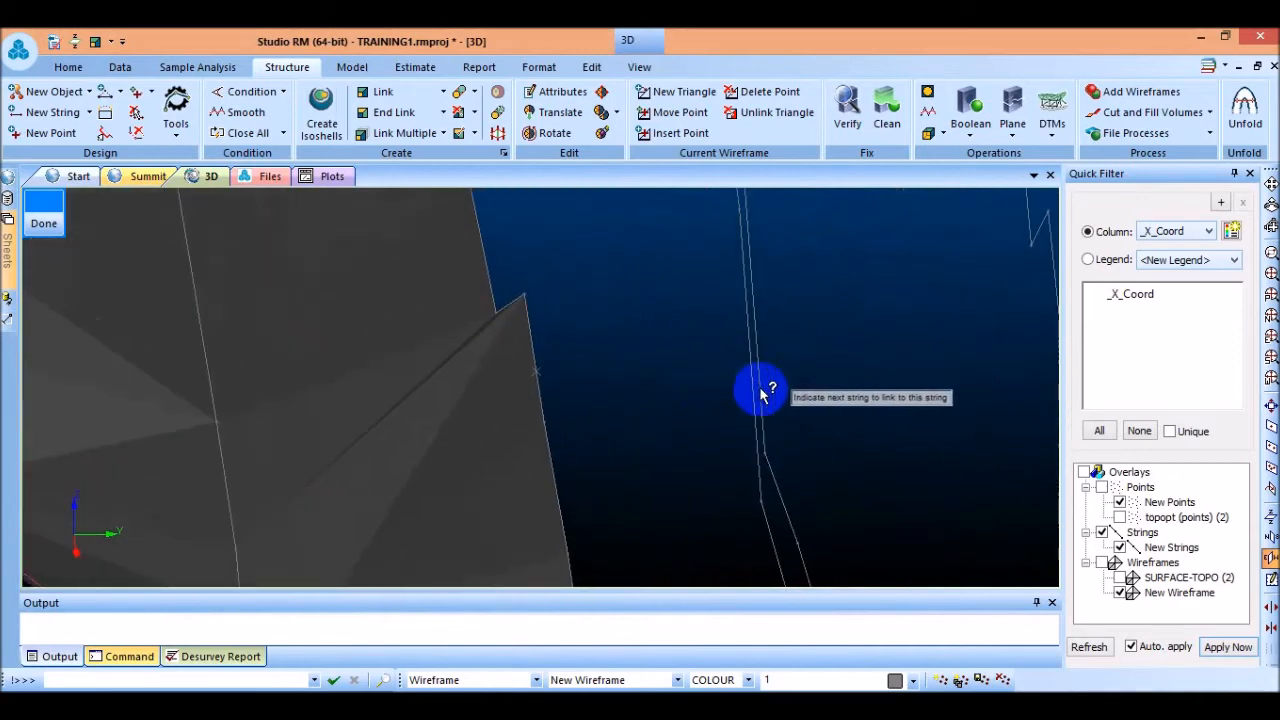
scroll(760, 392, "down", 2)
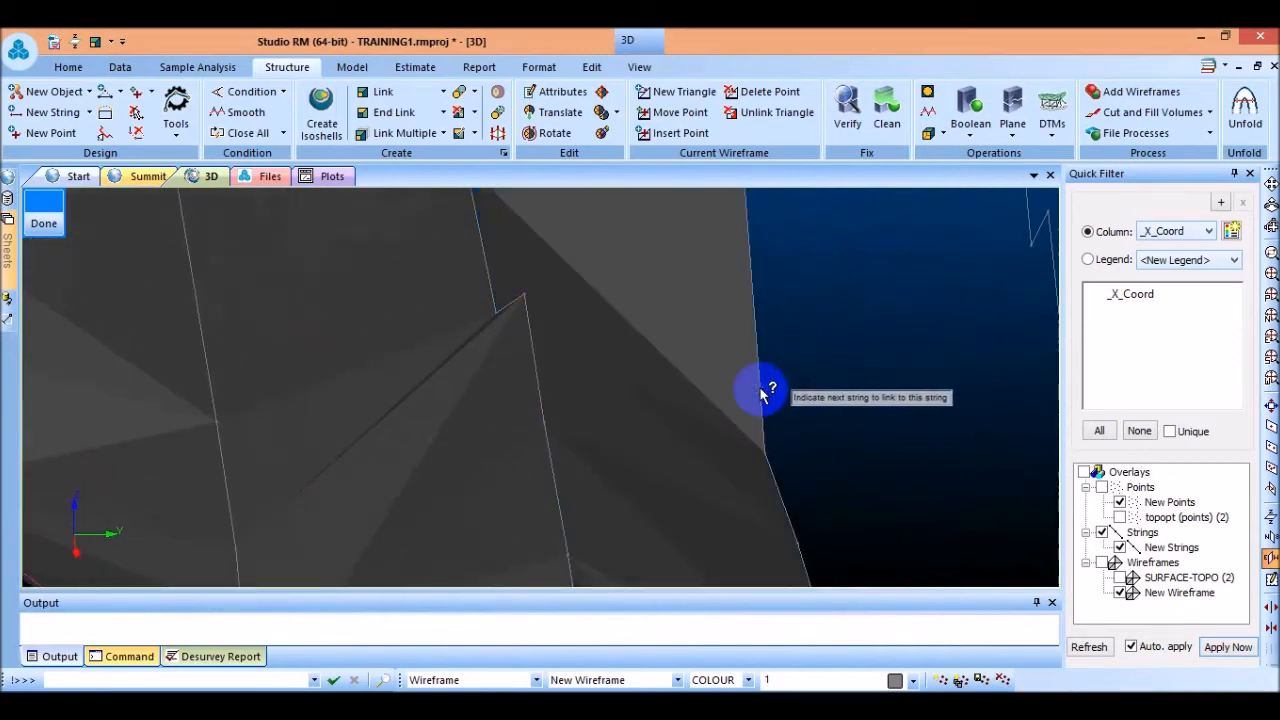
scroll(500, 340, "down", 4)
scroll(710, 350, "up", 1)
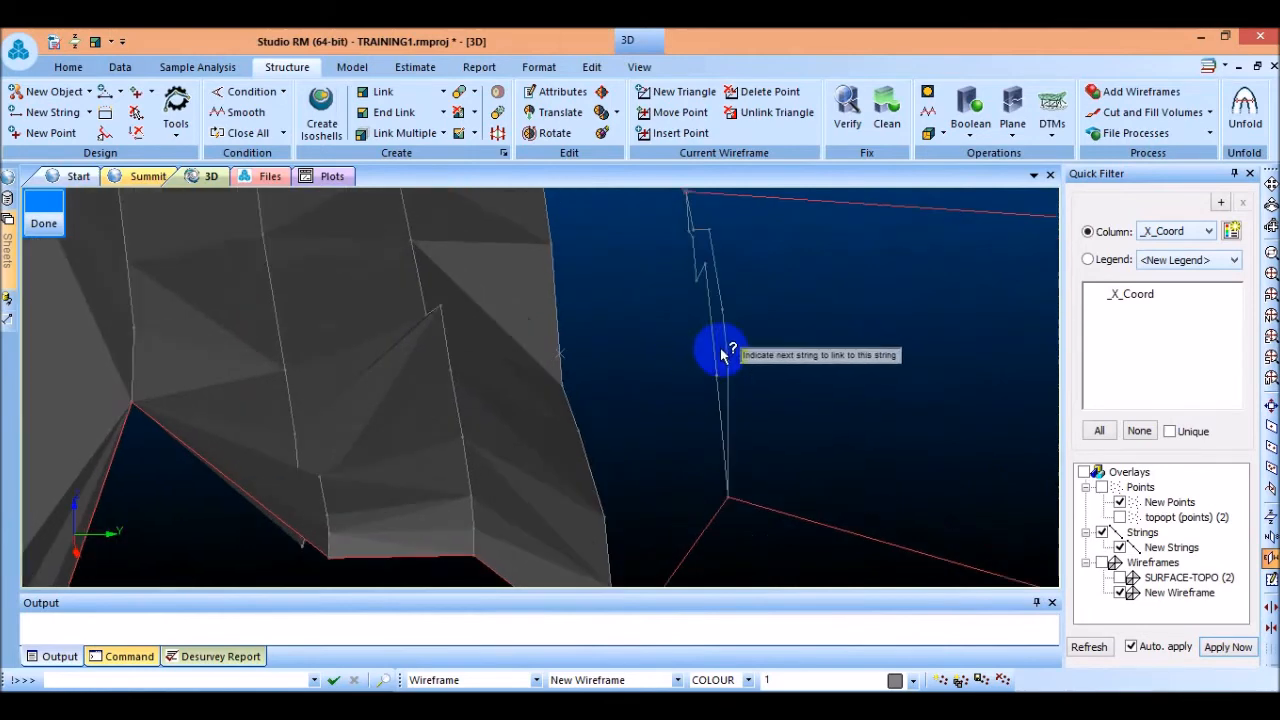
left_click(728, 348)
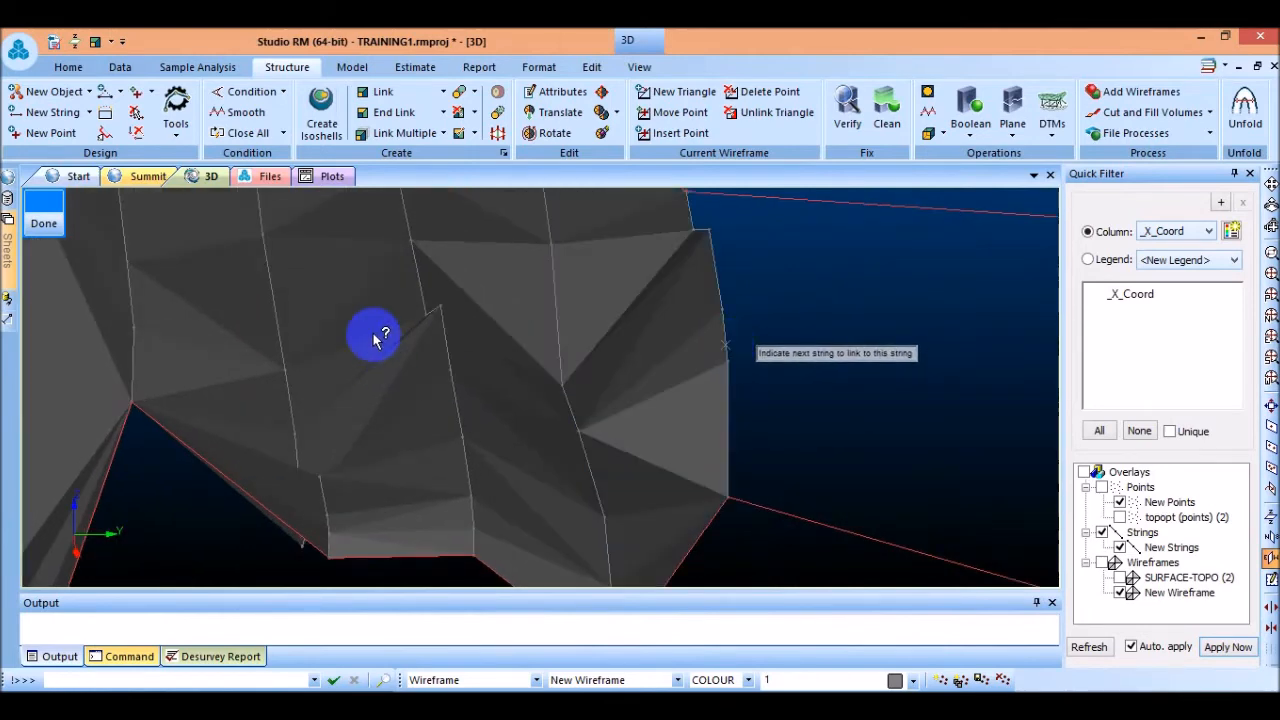
Link the seventh section string to the isolated eighth string and finish the Link command.
scroll(583, 385, "down", 3)
scroll(740, 437, "down", 5)
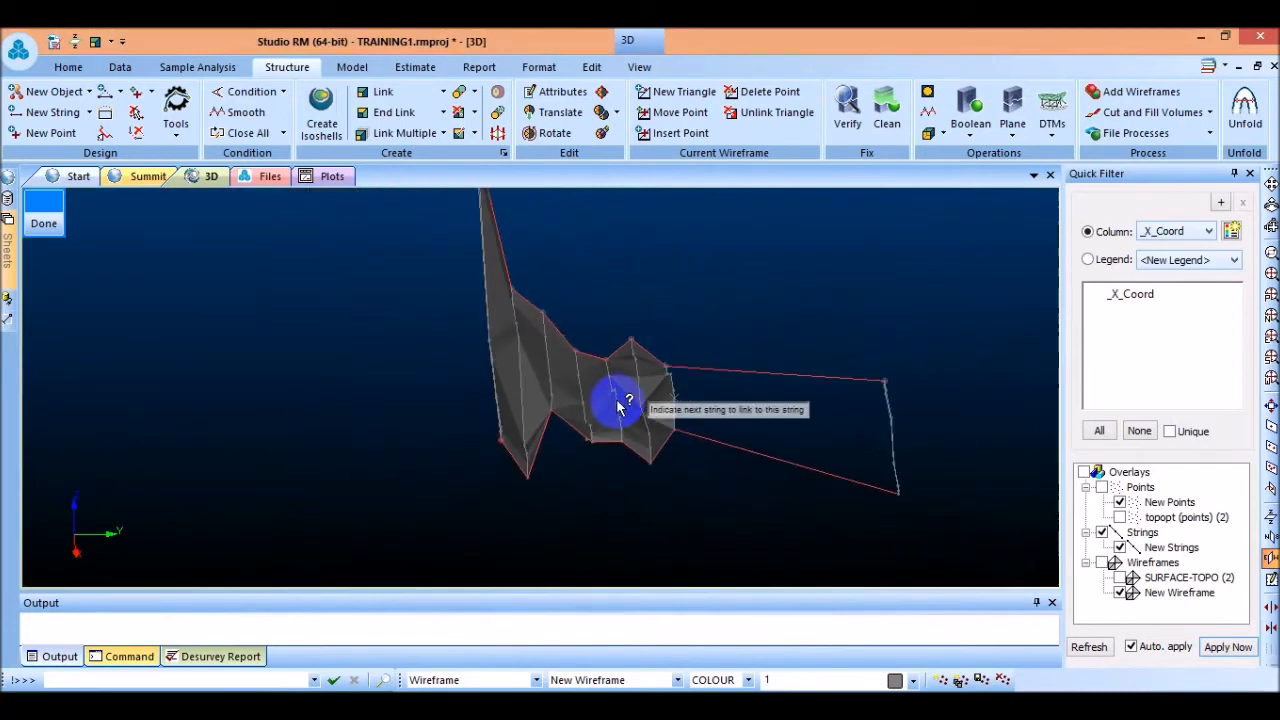
scroll(910, 437, "up", 3)
scroll(915, 425, "up", 4)
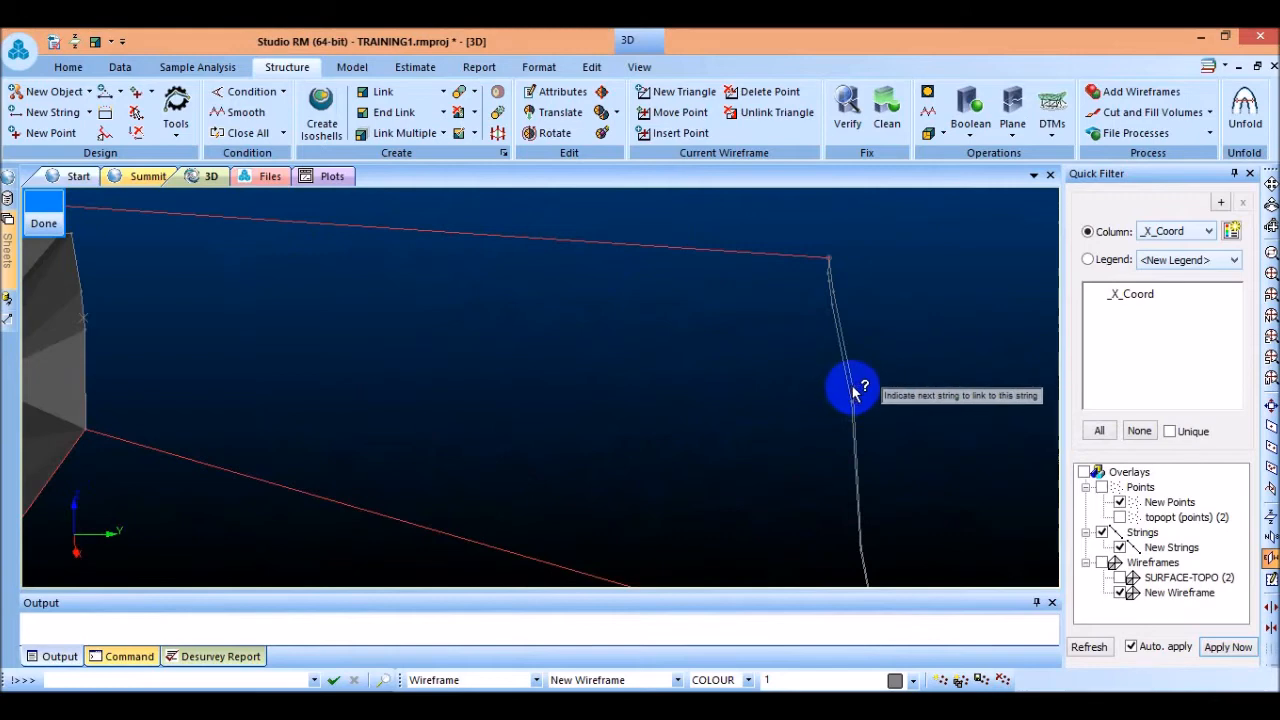
scroll(853, 392, "down", 5)
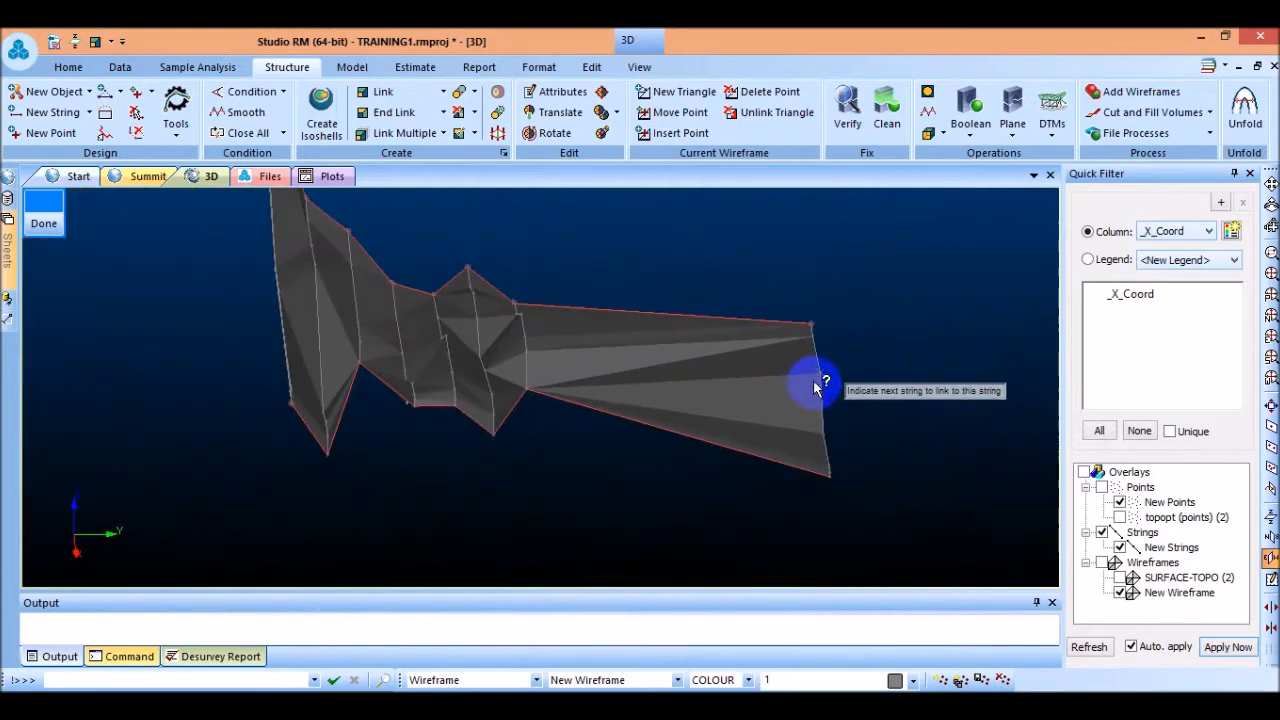
scroll(815, 390, "down", 2)
scroll(562, 412, "down", 5)
scroll(473, 348, "up", 2)
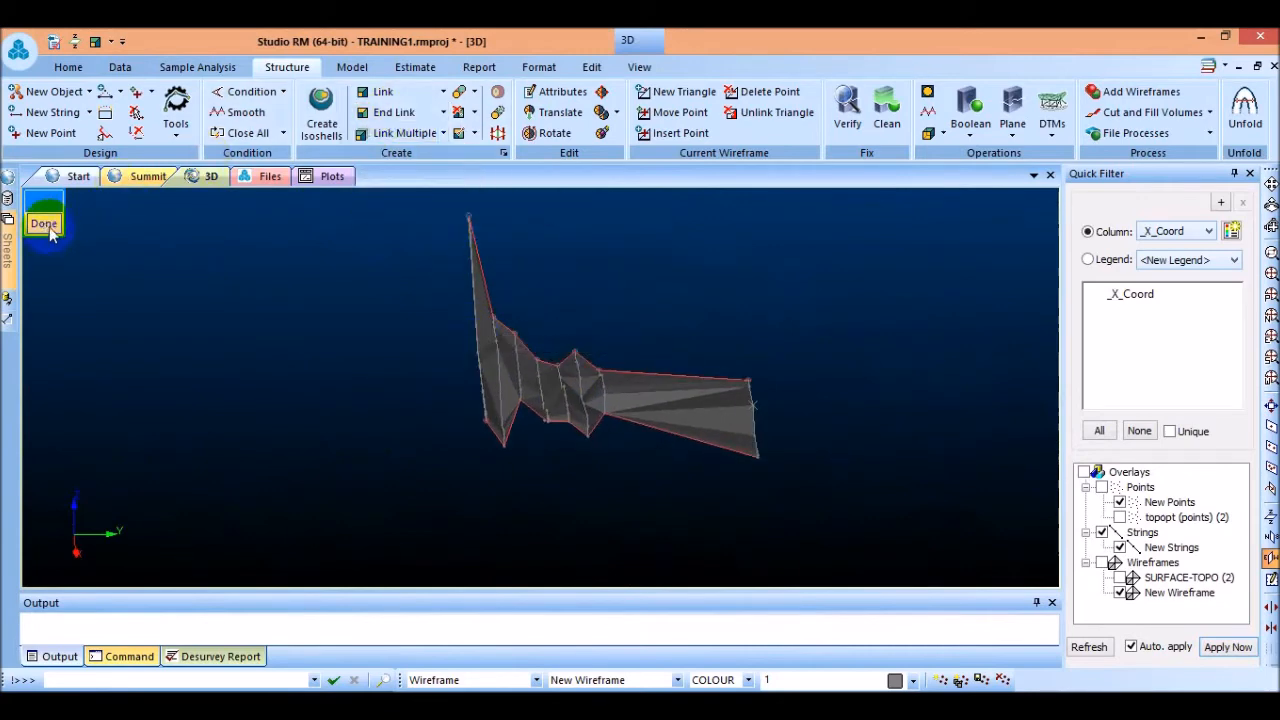
Close the two open ends of the wireframe by applying End Link to the first and last section strings.
left_click(386, 118)
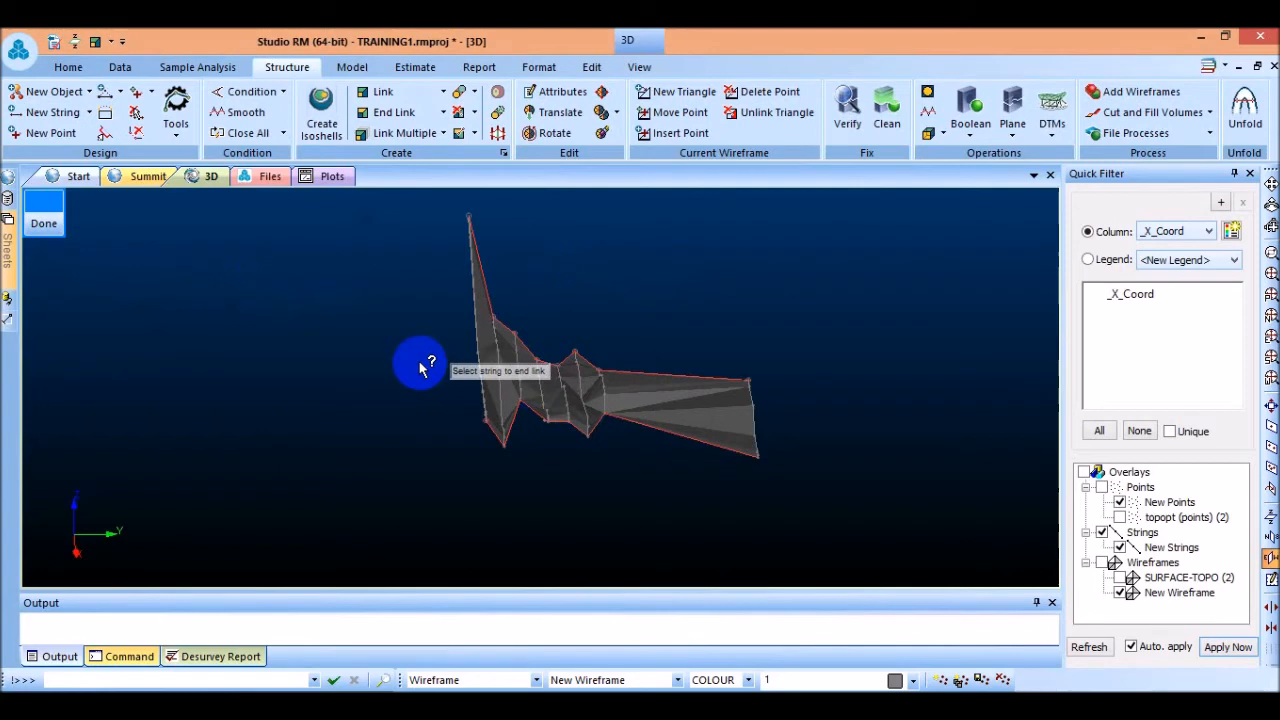
left_click(48, 225)
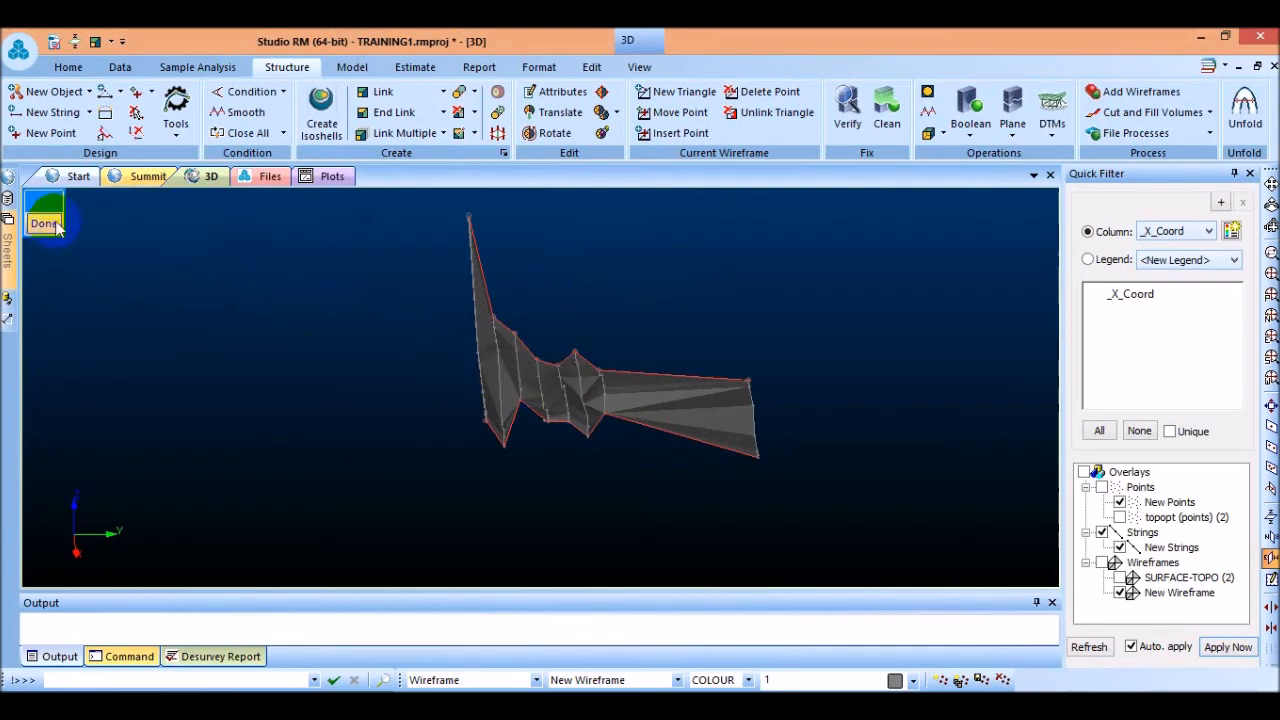
scroll(745, 425, "up", 5)
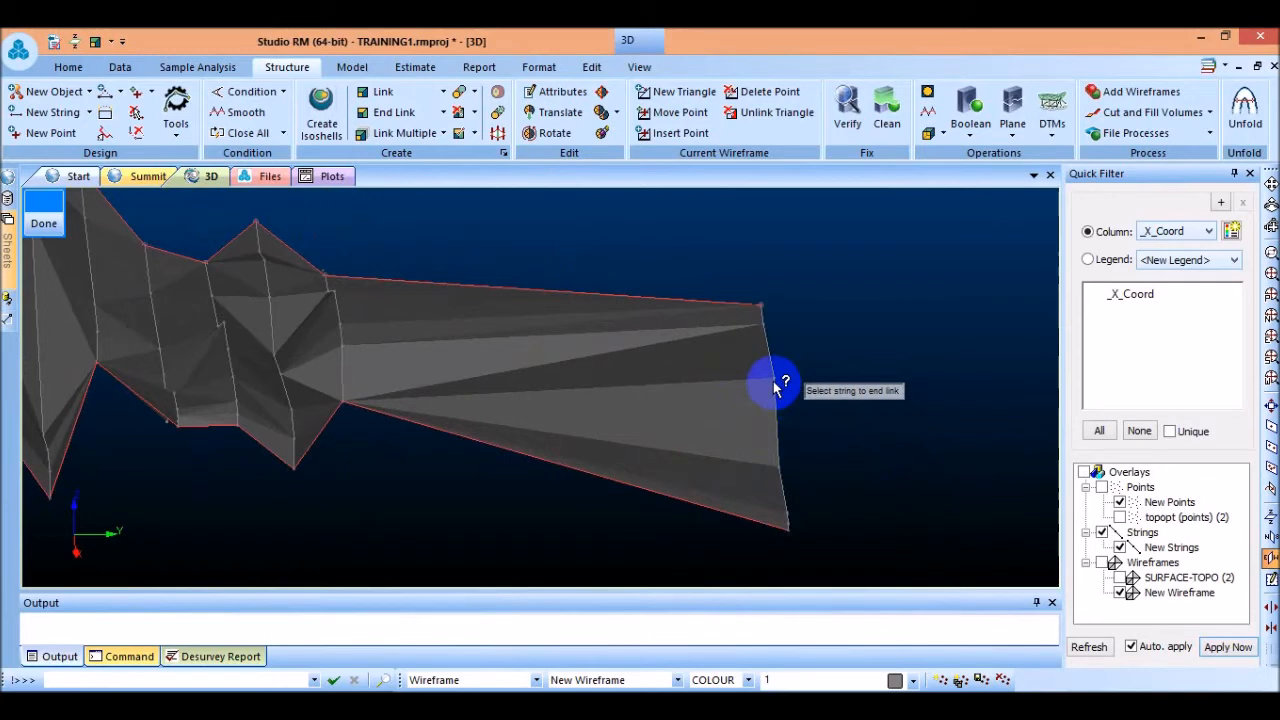
left_click(42, 224)
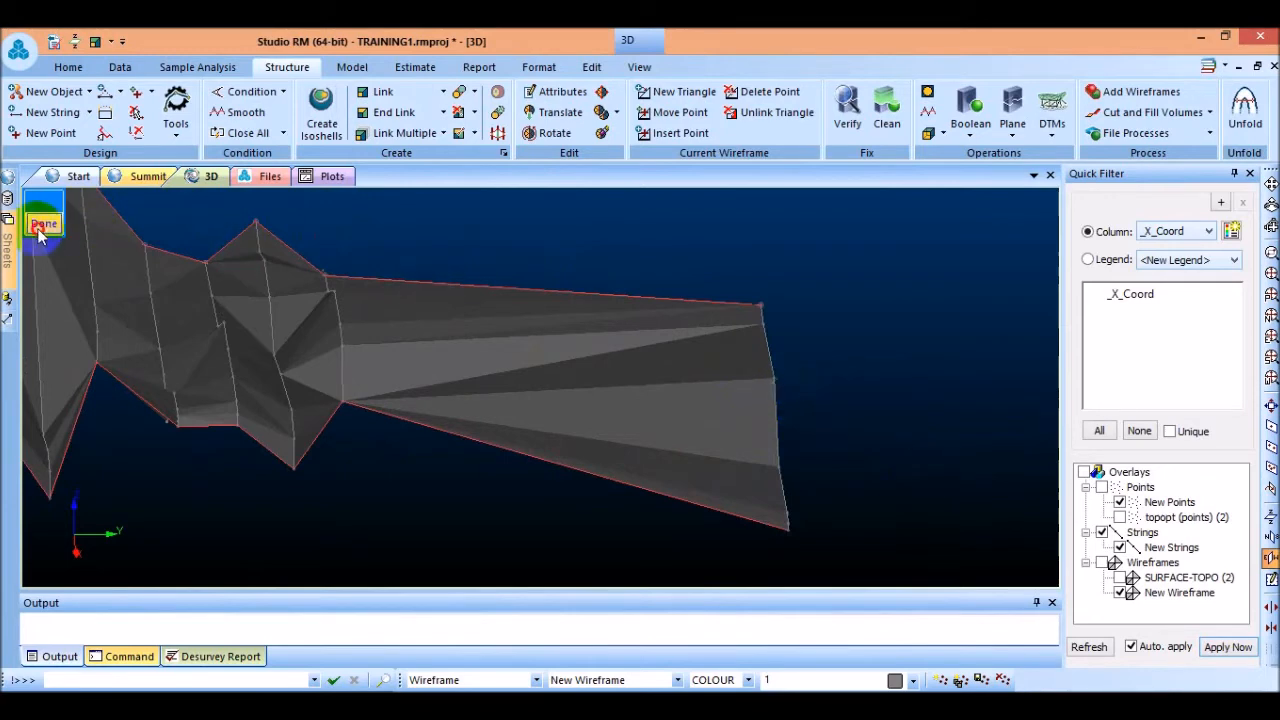
Start saving the New Wireframe object under a new name as a Datamine (.dm) file.
scroll(737, 366, "down", 5)
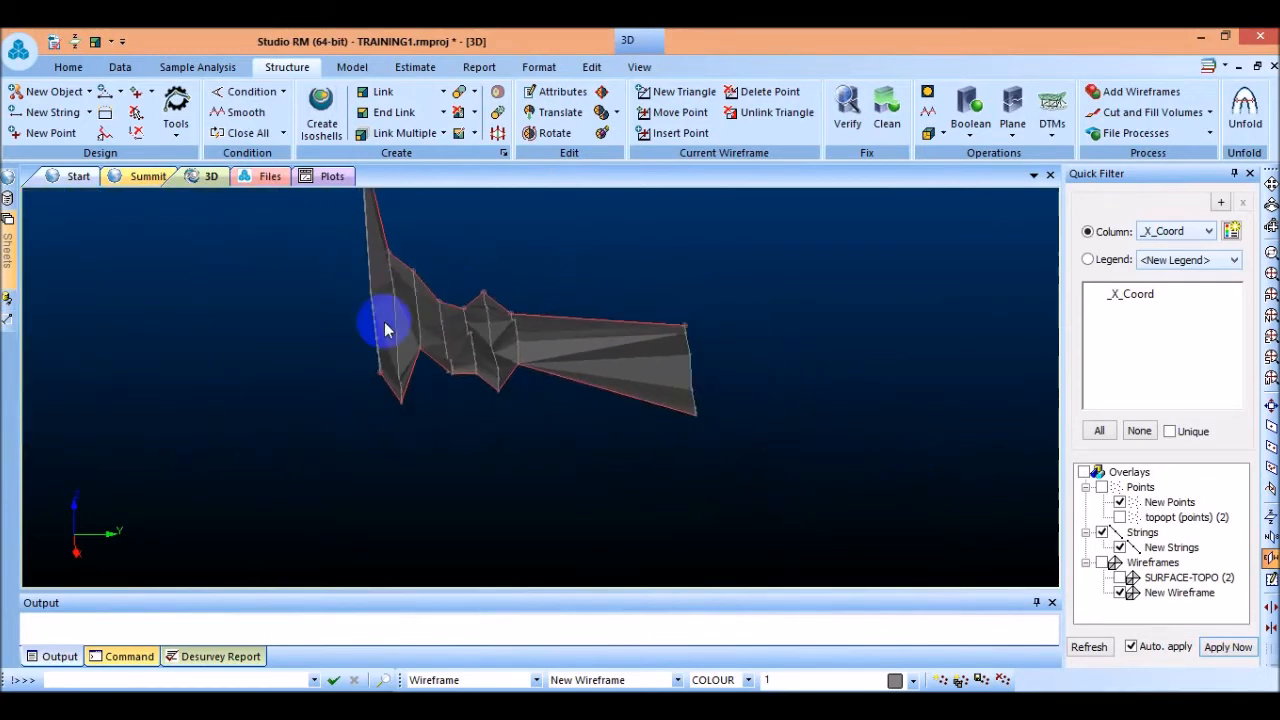
scroll(425, 375, "down", 2)
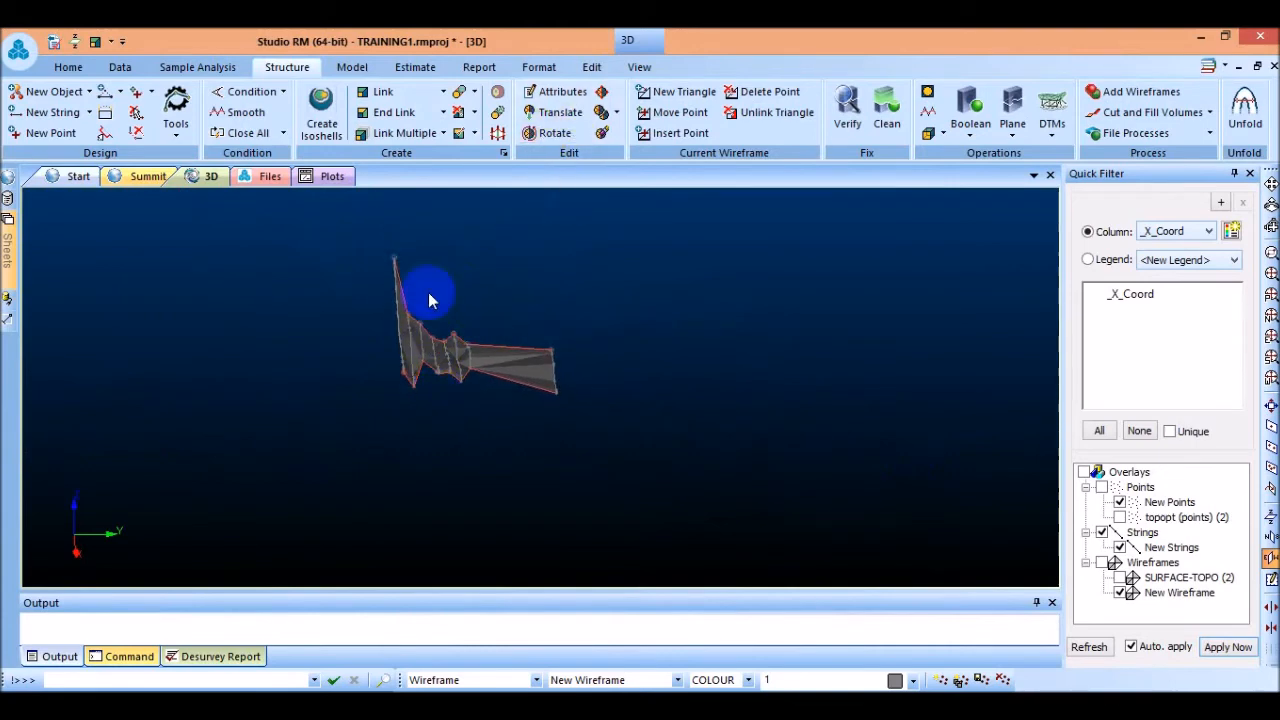
scroll(421, 352, "up", 2)
scroll(421, 352, "up", 2)
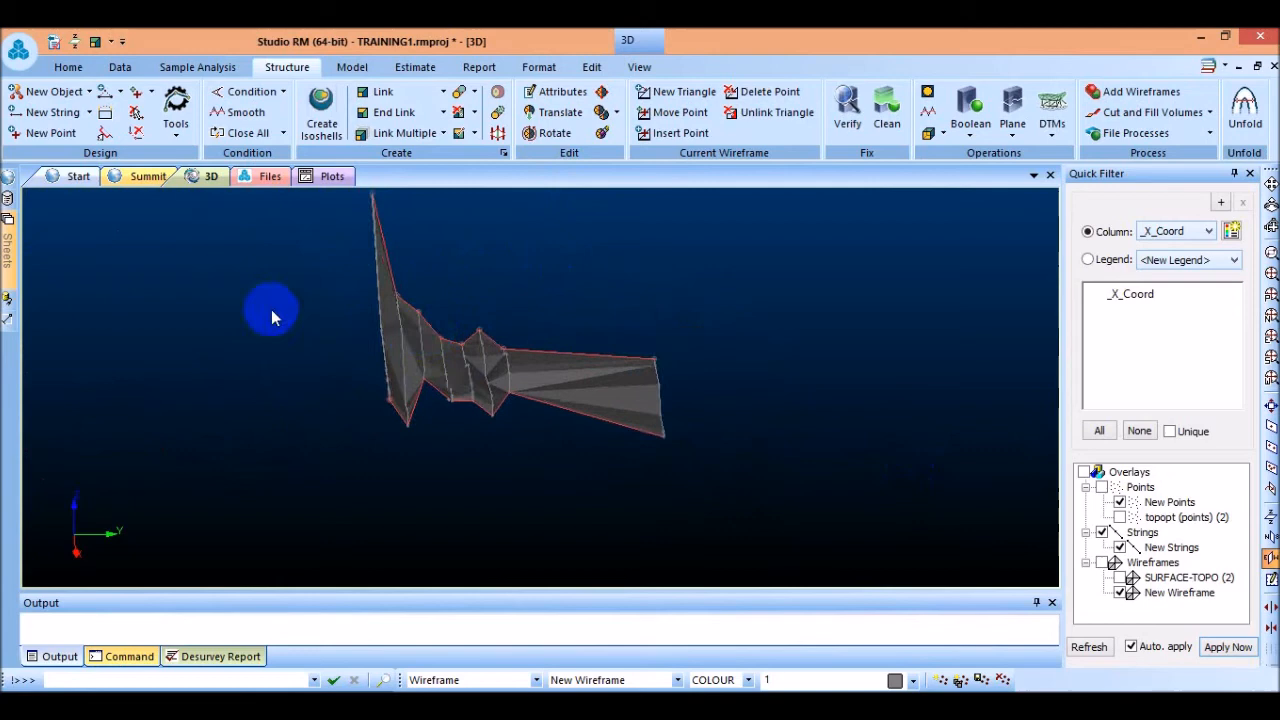
mouse_move(16, 268)
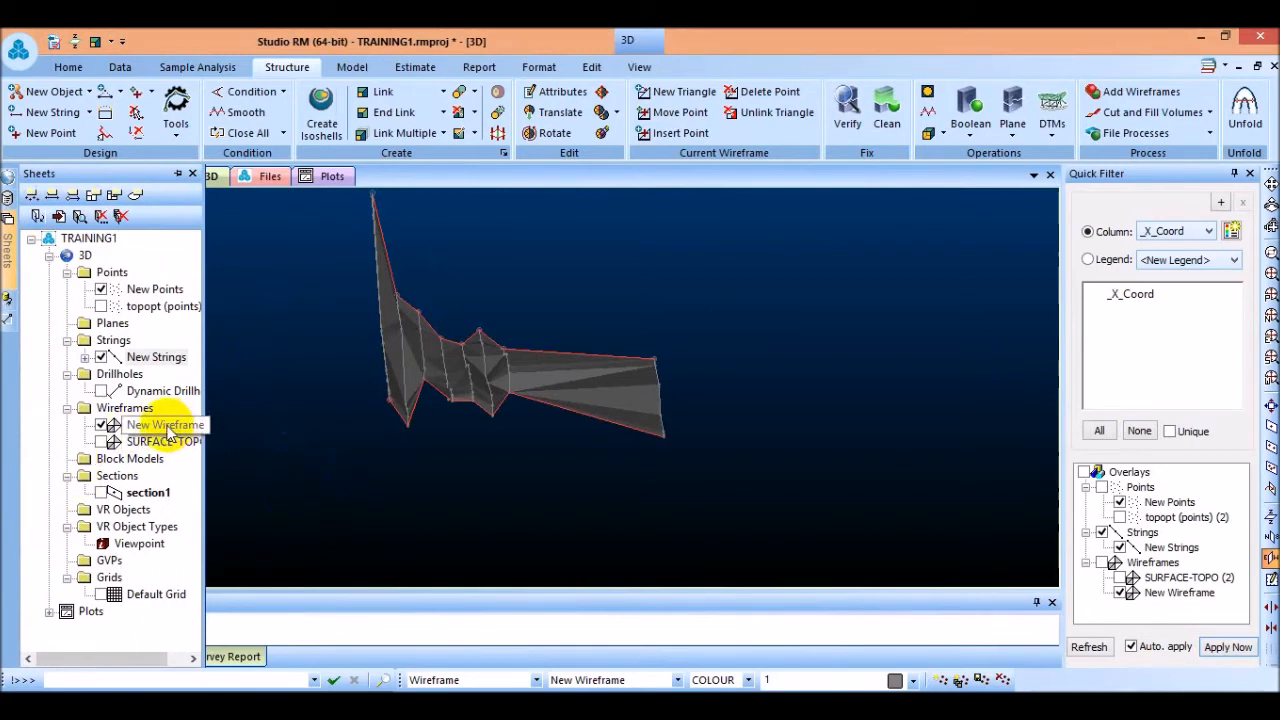
right_click(165, 425)
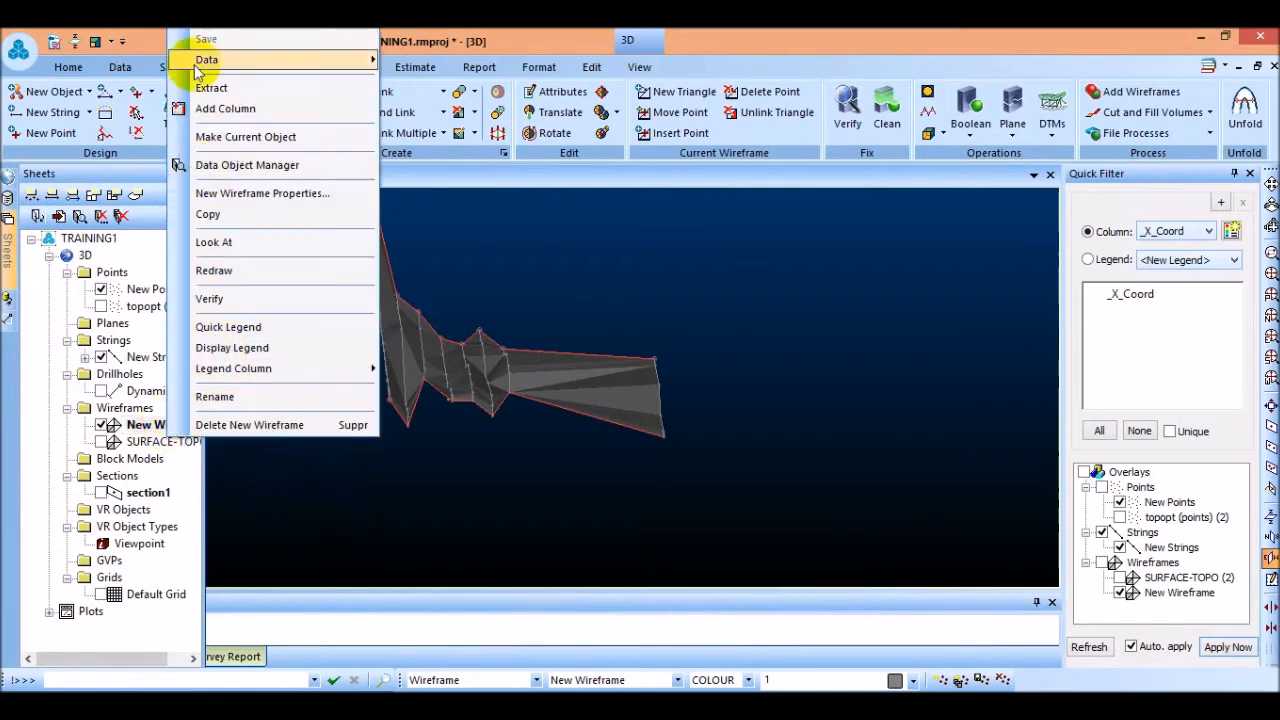
mouse_move(323, 75)
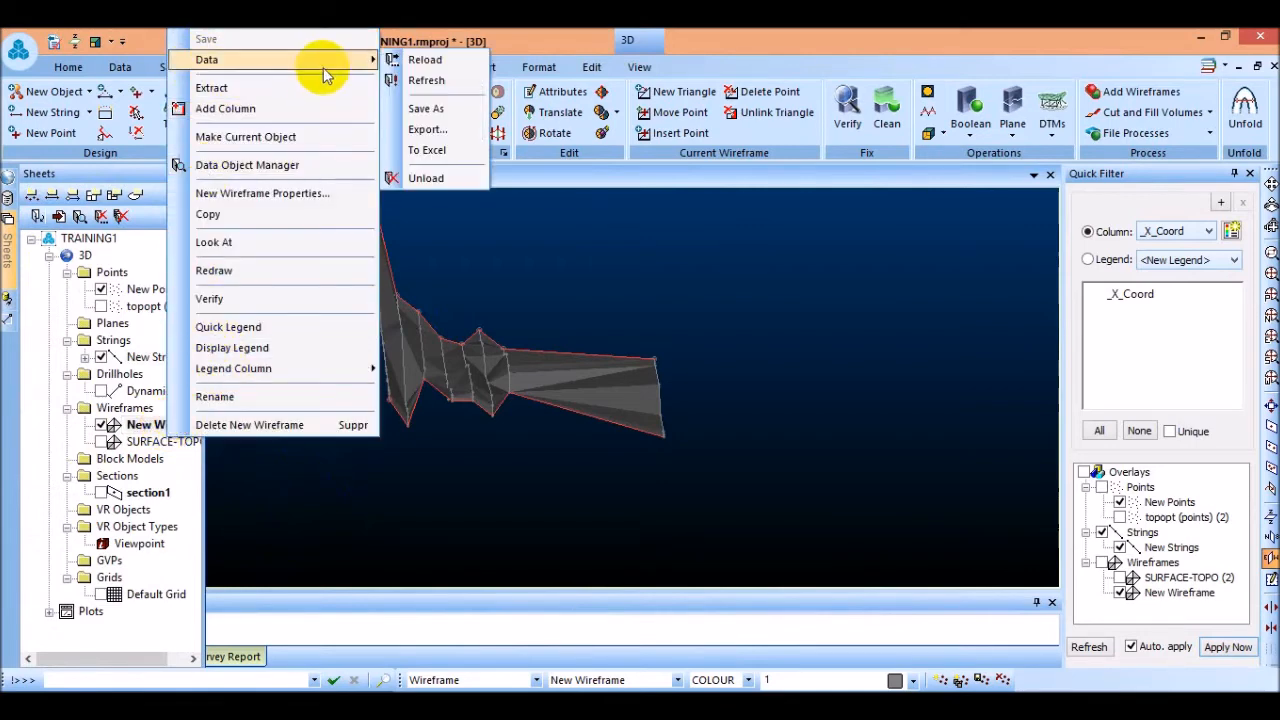
left_click(428, 110)
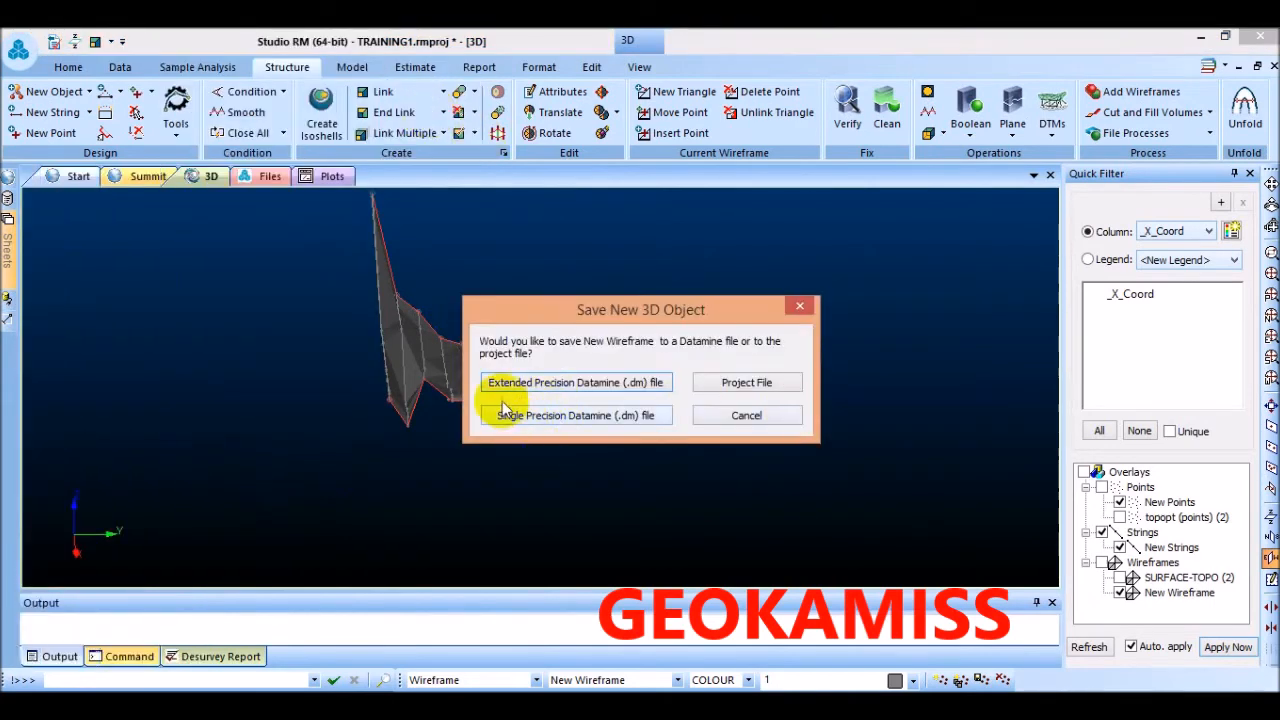
left_click(747, 384)
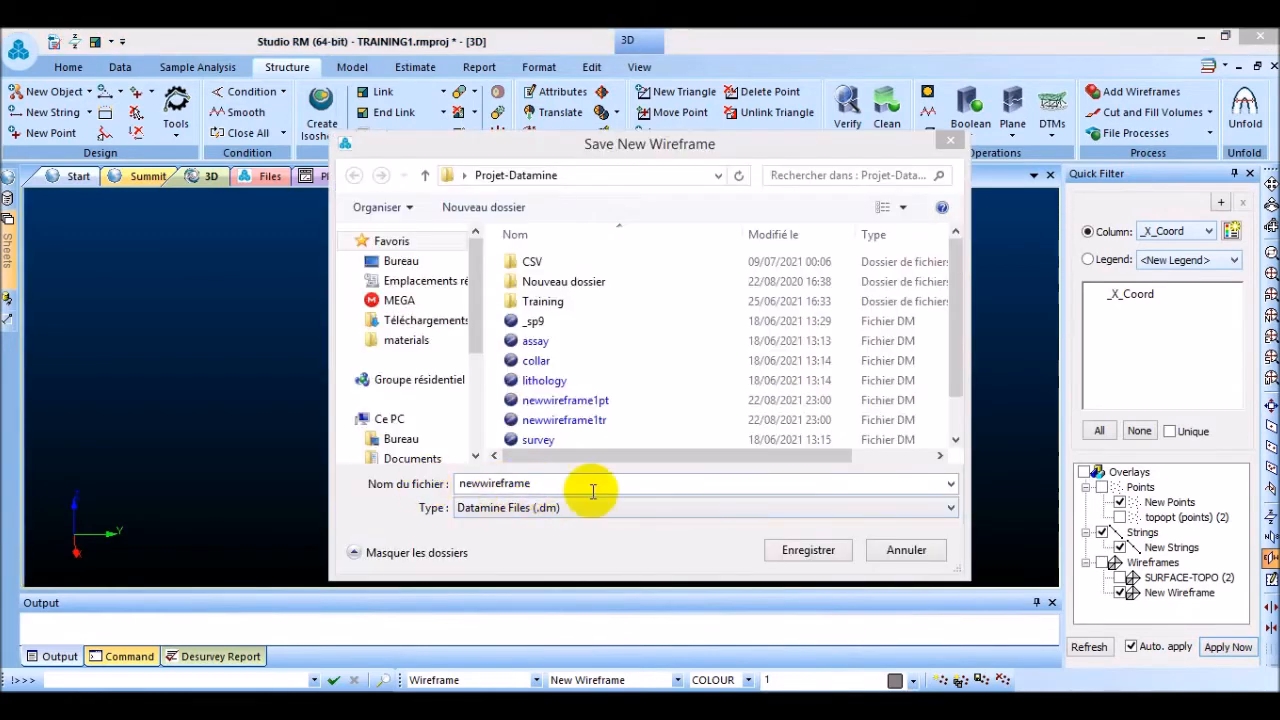
Name the file wireframe and save it in the Projet-Datamine folder.
left_click(554, 483)
key("BackSpace")
key("BackSpace")
key("BackSpace")
key("BackSpace")
key("BackSpace")
key("BackSpace")
key("BackSpace")
key("BackSpace")
key("BackSpace")
key("BackSpace")
key("BackSpace")
key("BackSpace")
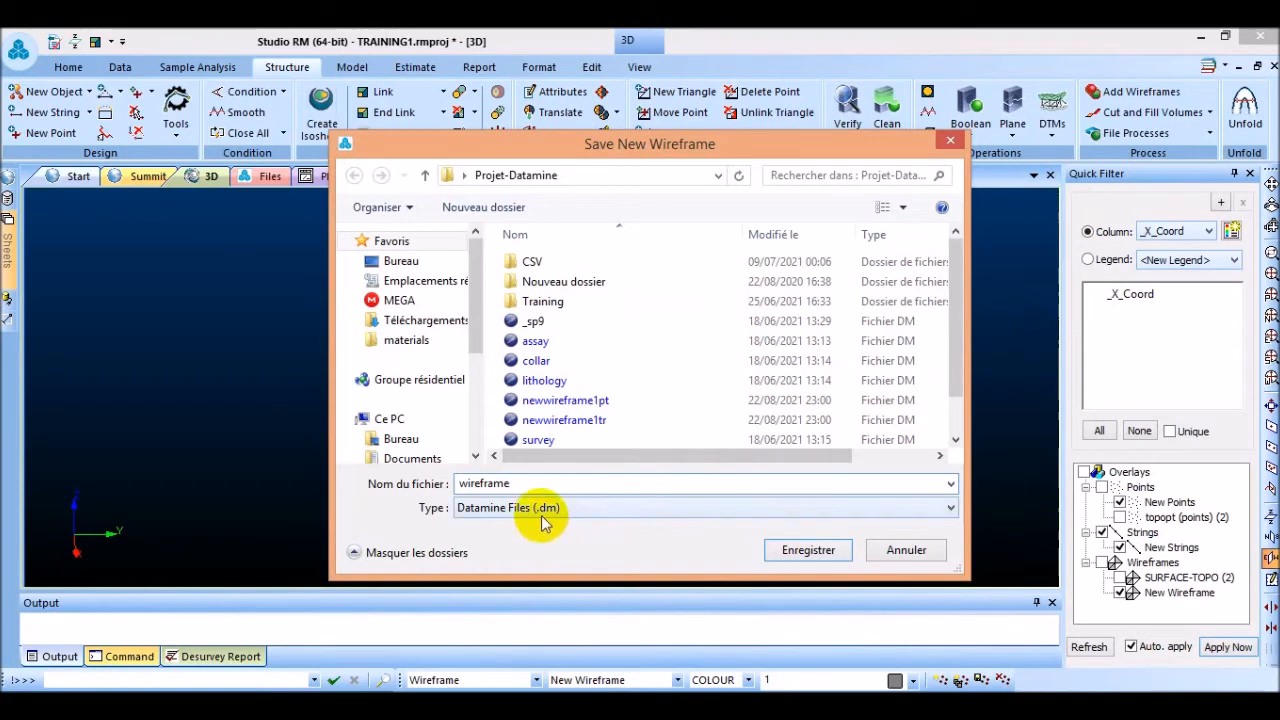
left_click(820, 551)
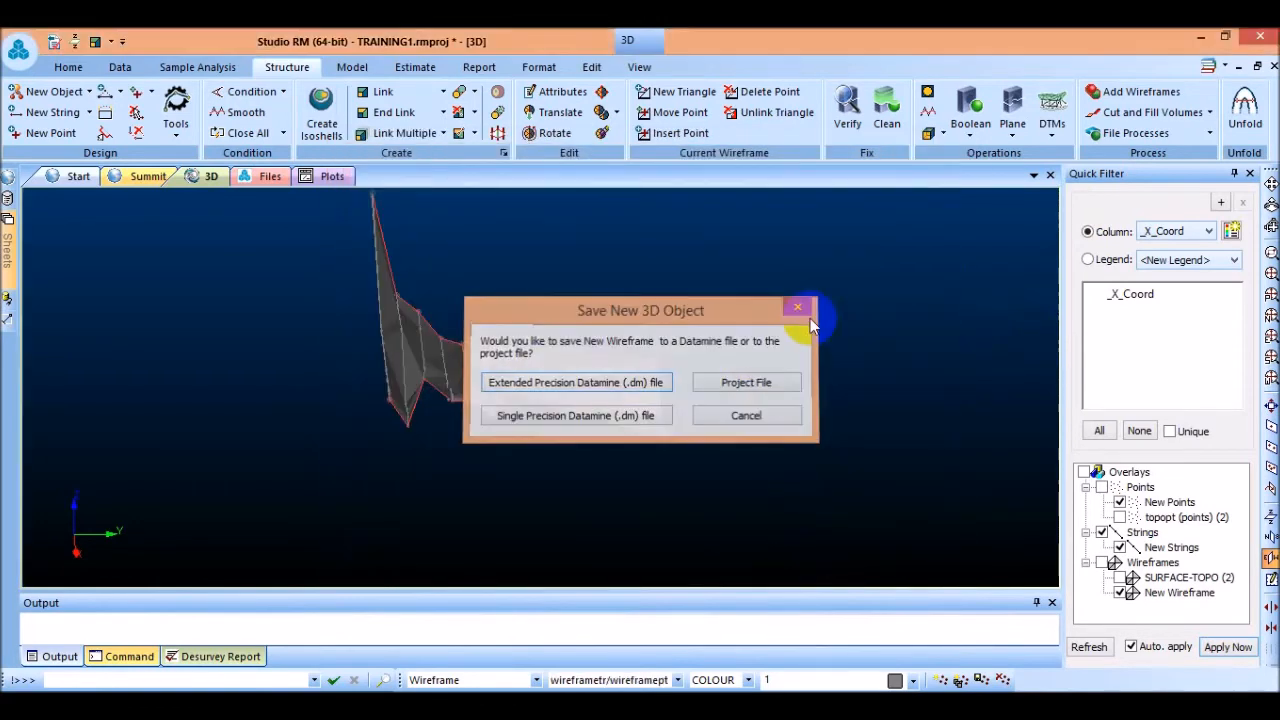
Hide the saved wireframetr/wireframept object so only the strings are displayed in the 3D view.
left_click_drag(805, 352, 475, 422)
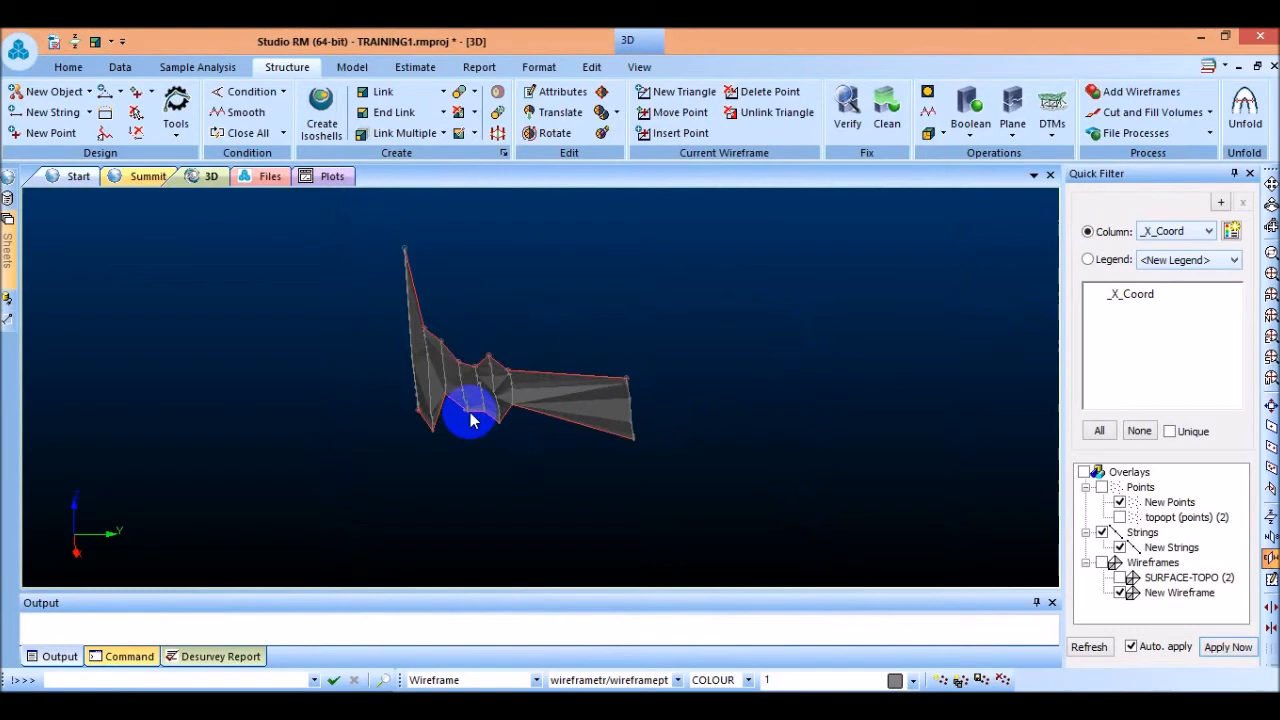
mouse_move(7, 248)
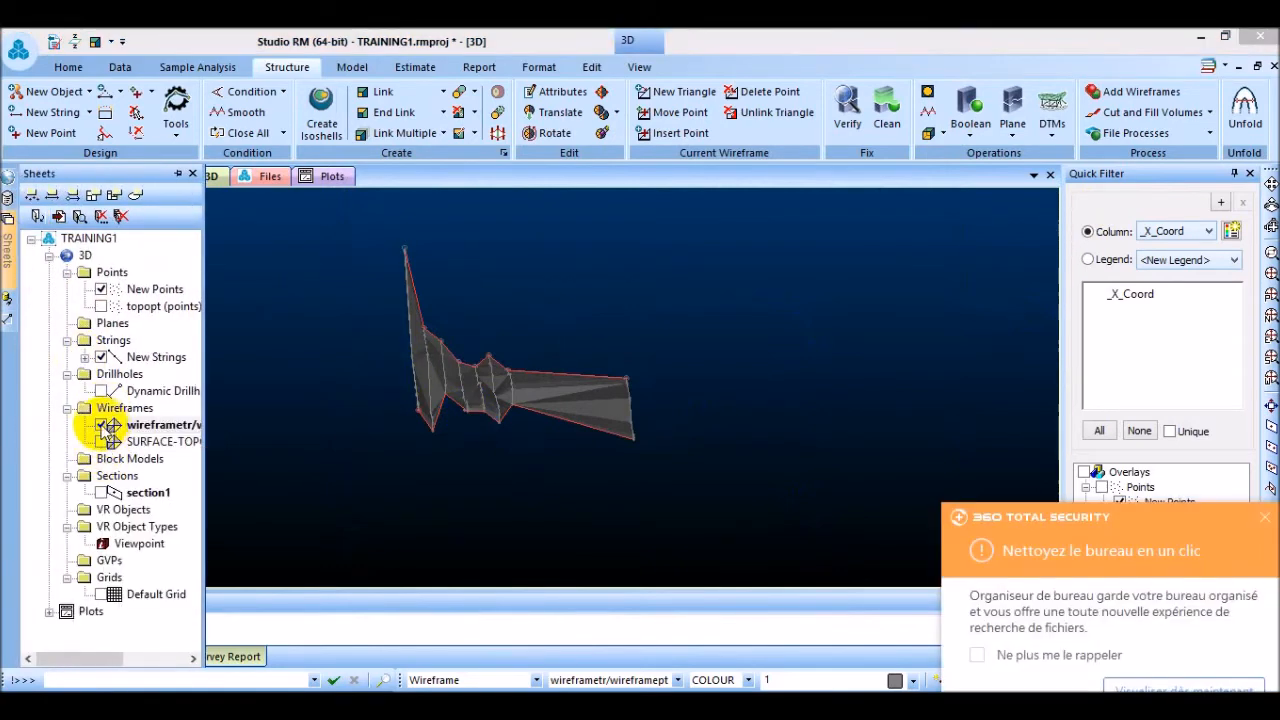
left_click(102, 427)
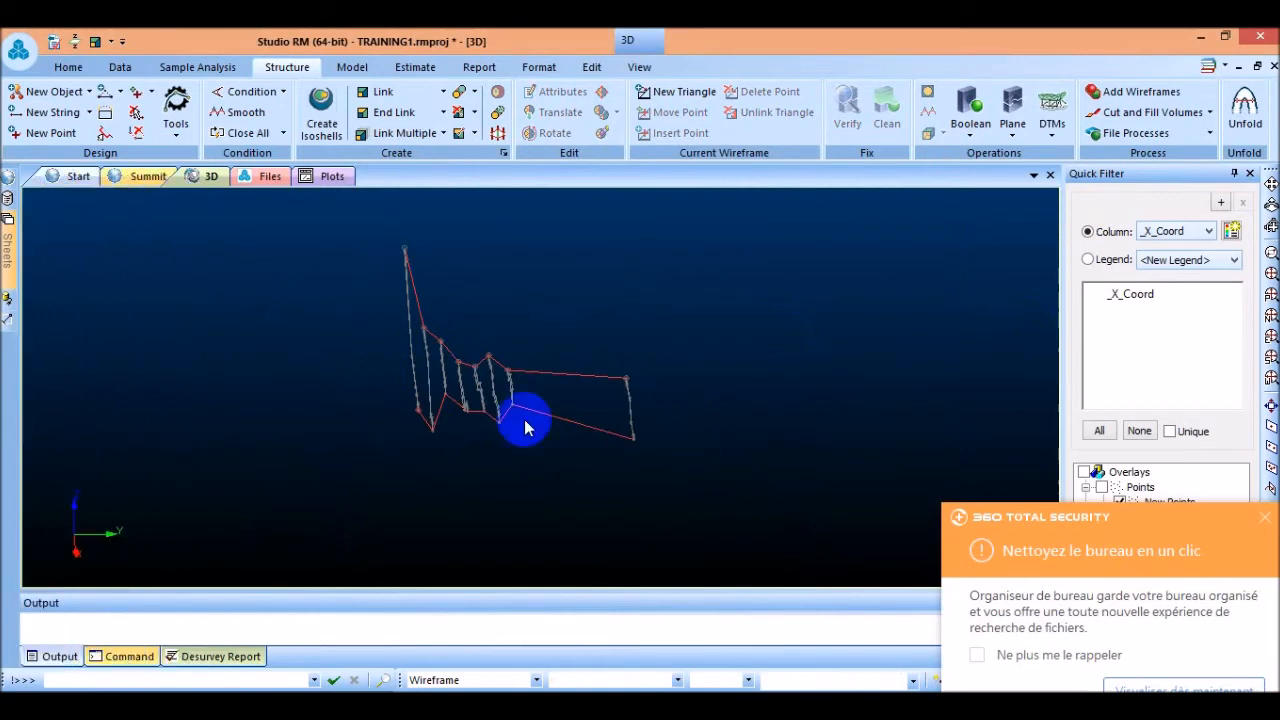
Select the section strings and link them all in one operation with Link Multiple.
left_click_drag(376, 234, 678, 518)
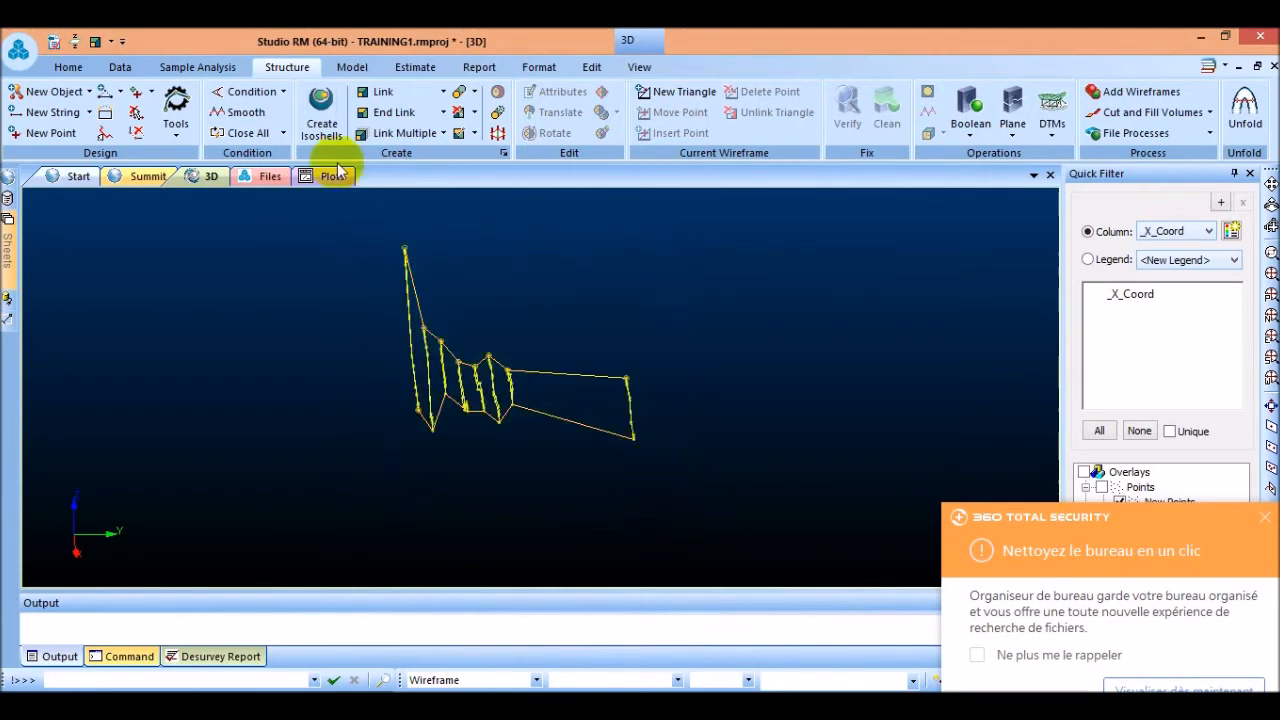
left_click(392, 134)
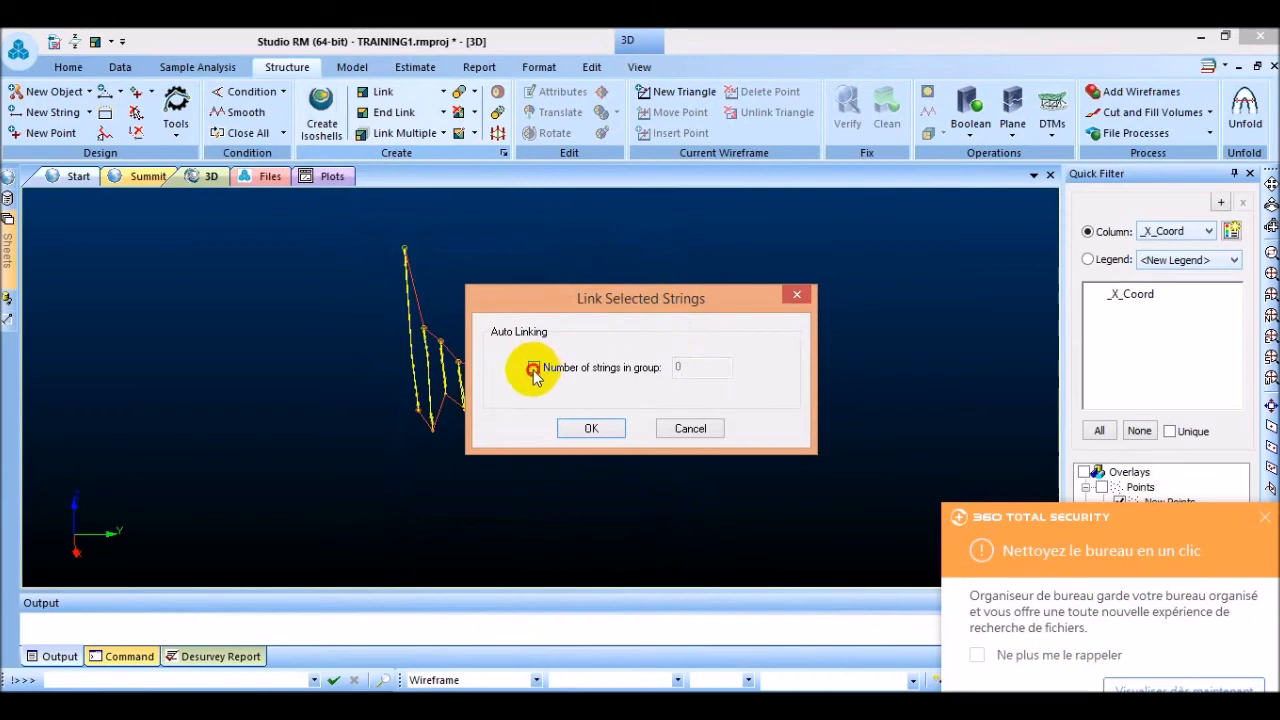
left_click(594, 430)
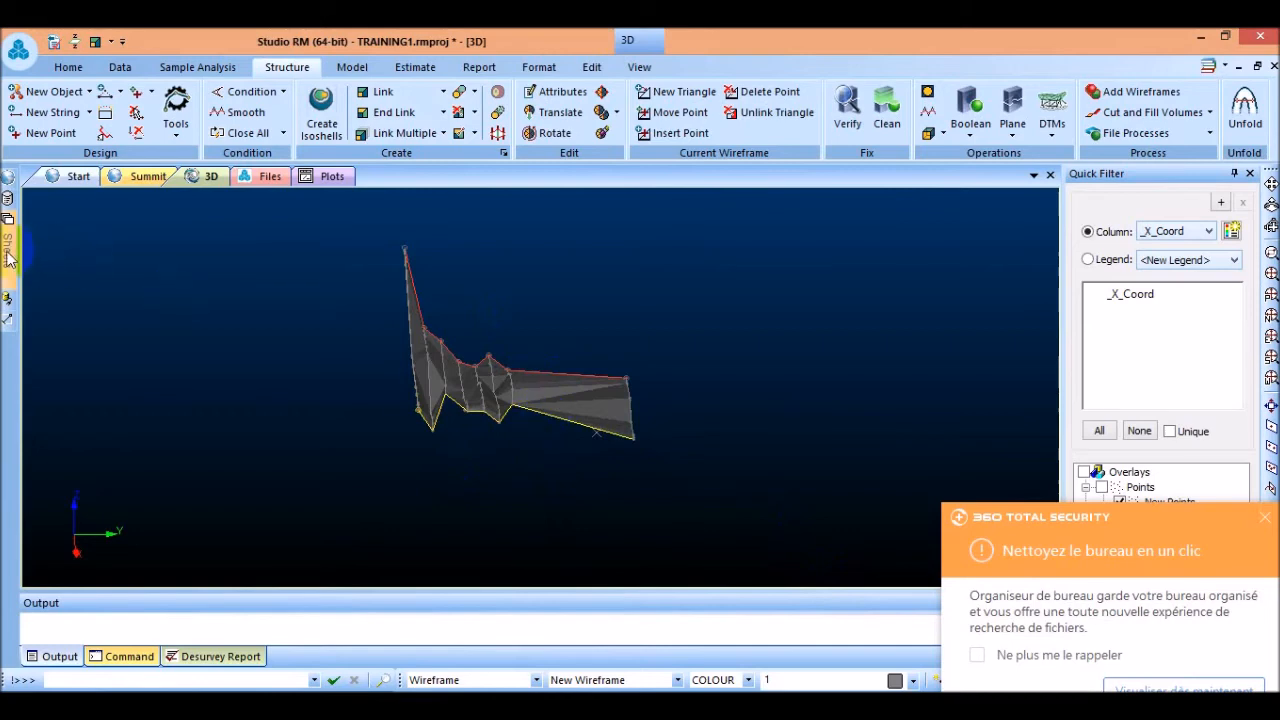
Compare the New Wireframe object with the saved wireframe by switching their visibility, leaving only the saved one displayed.
mouse_move(8, 258)
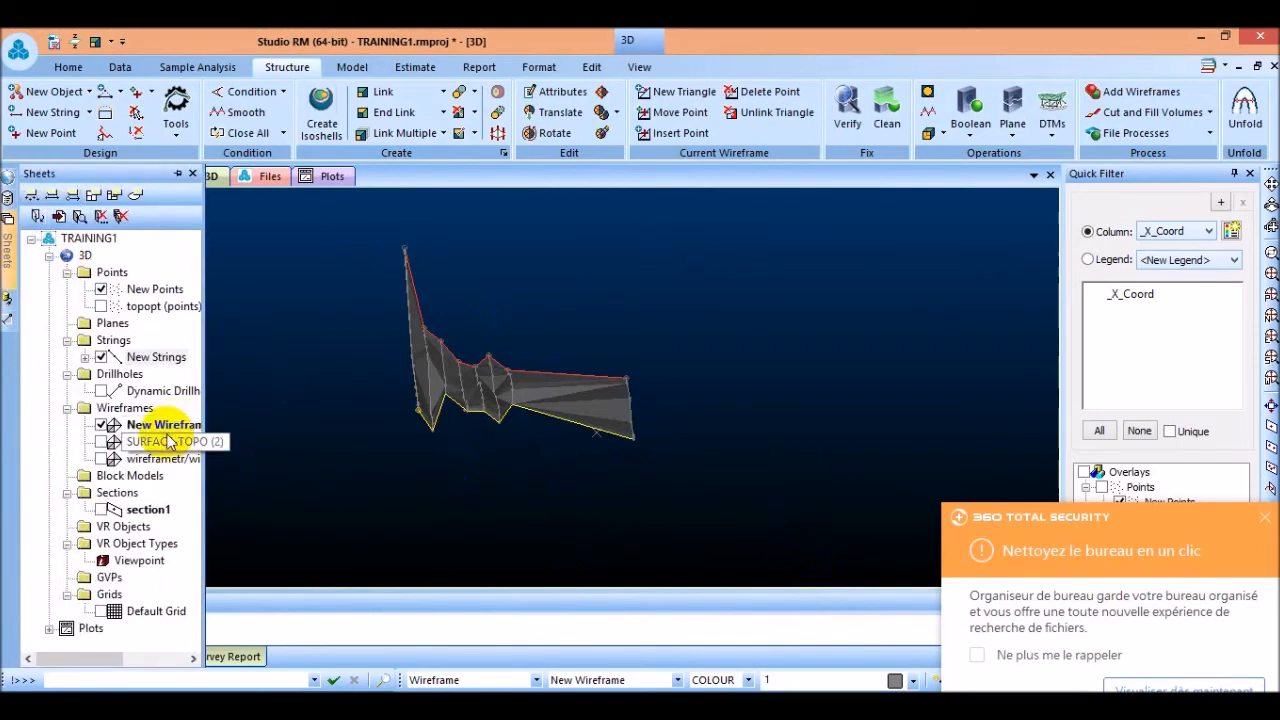
left_click(160, 426)
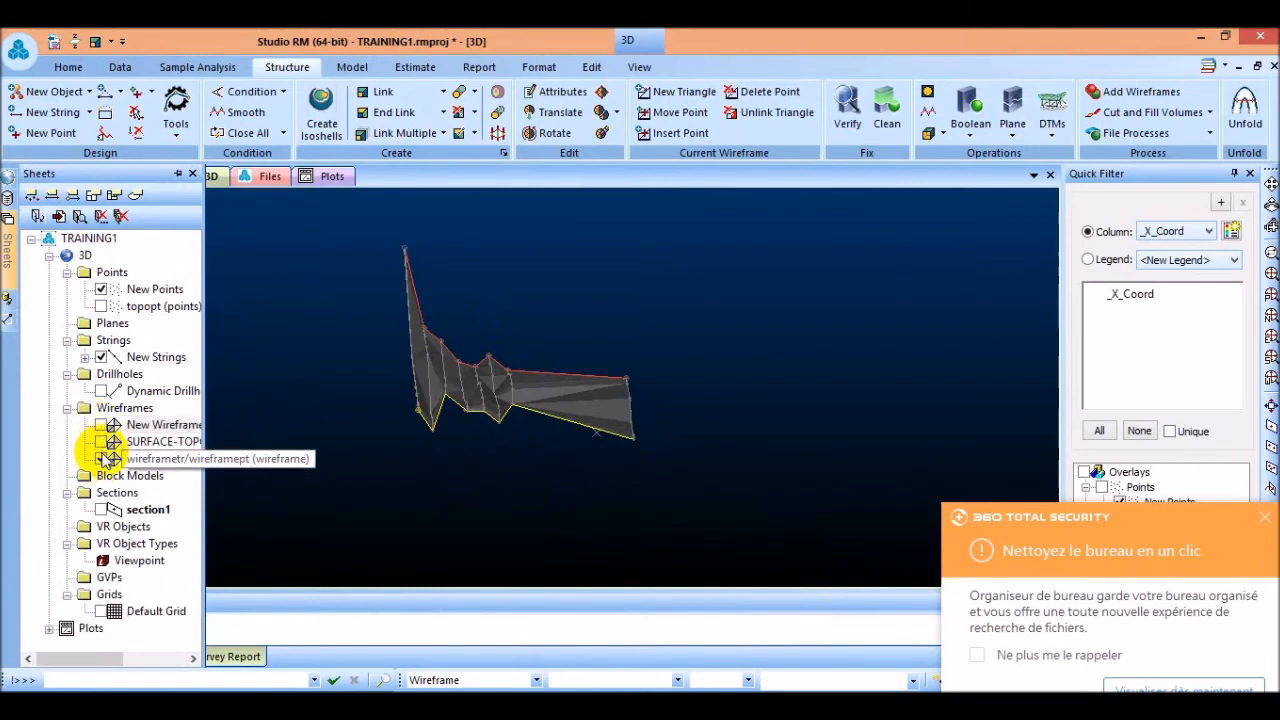
left_click(103, 459)
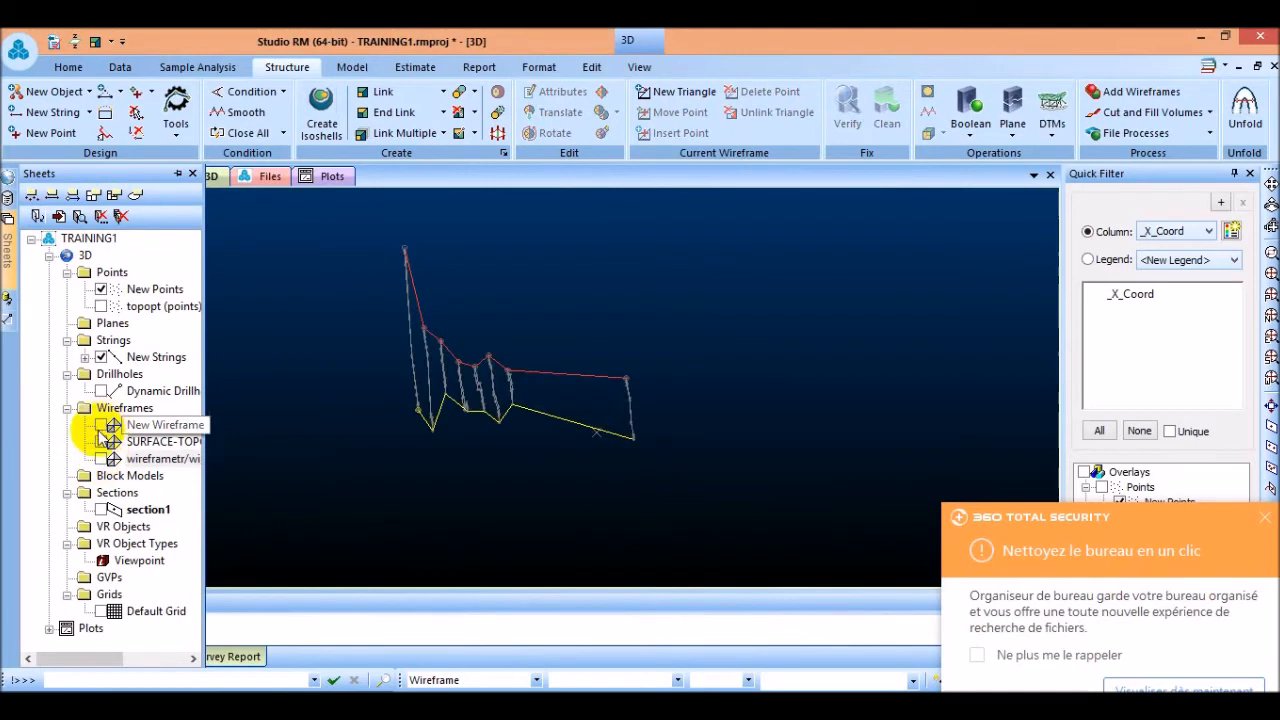
left_click(102, 426)
double_click(112, 426)
left_click(103, 459)
left_click(102, 425)
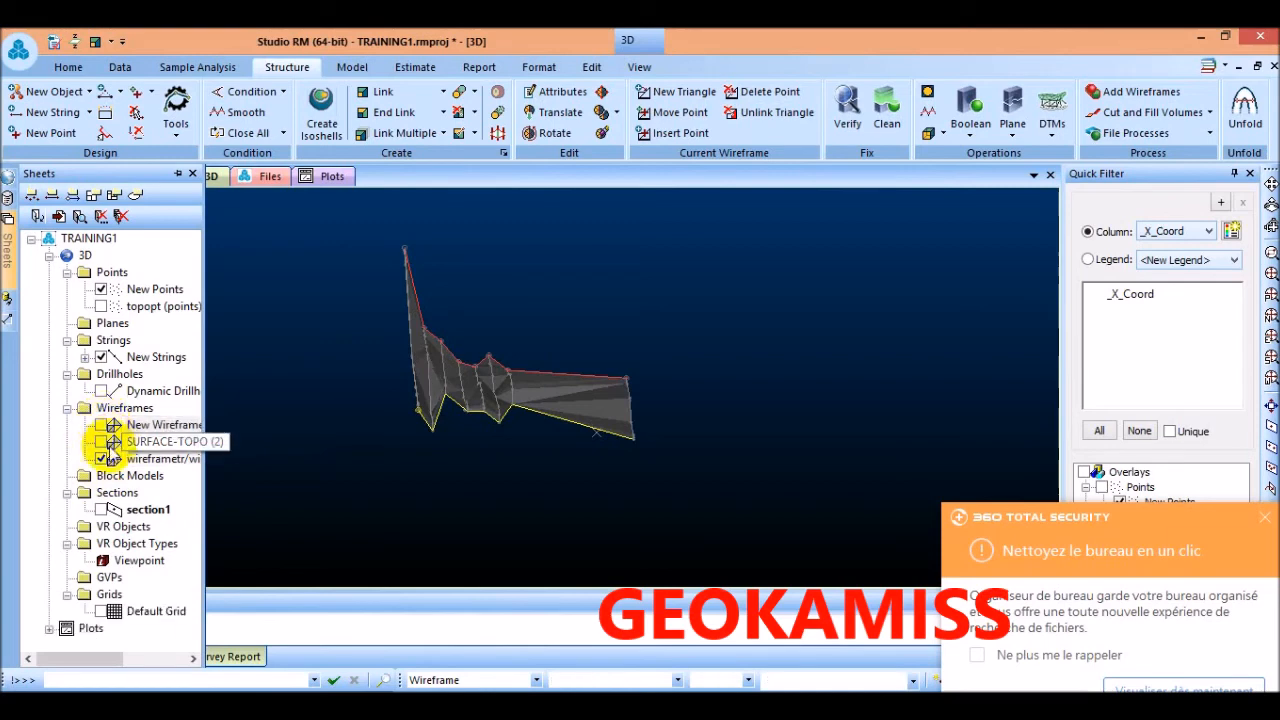
Hide the saved wireframe and display the New Wireframe object in the 3D view instead.
left_click(102, 459)
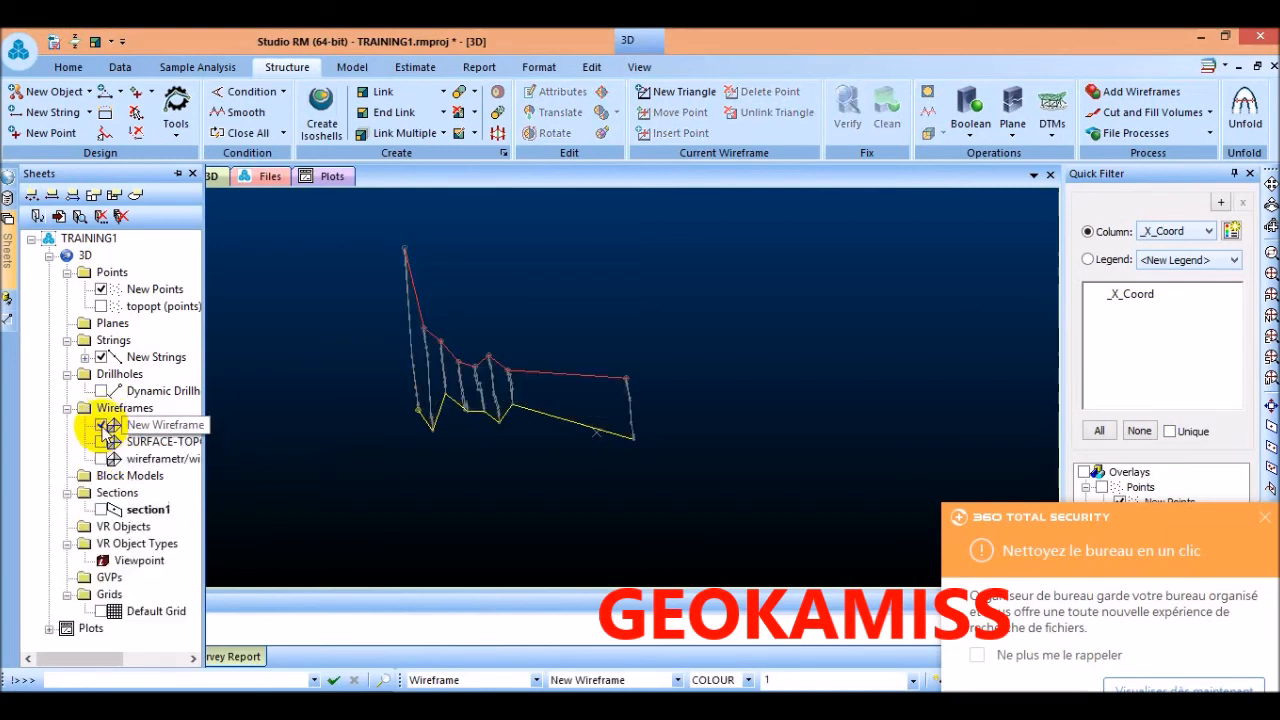
double_click(112, 426)
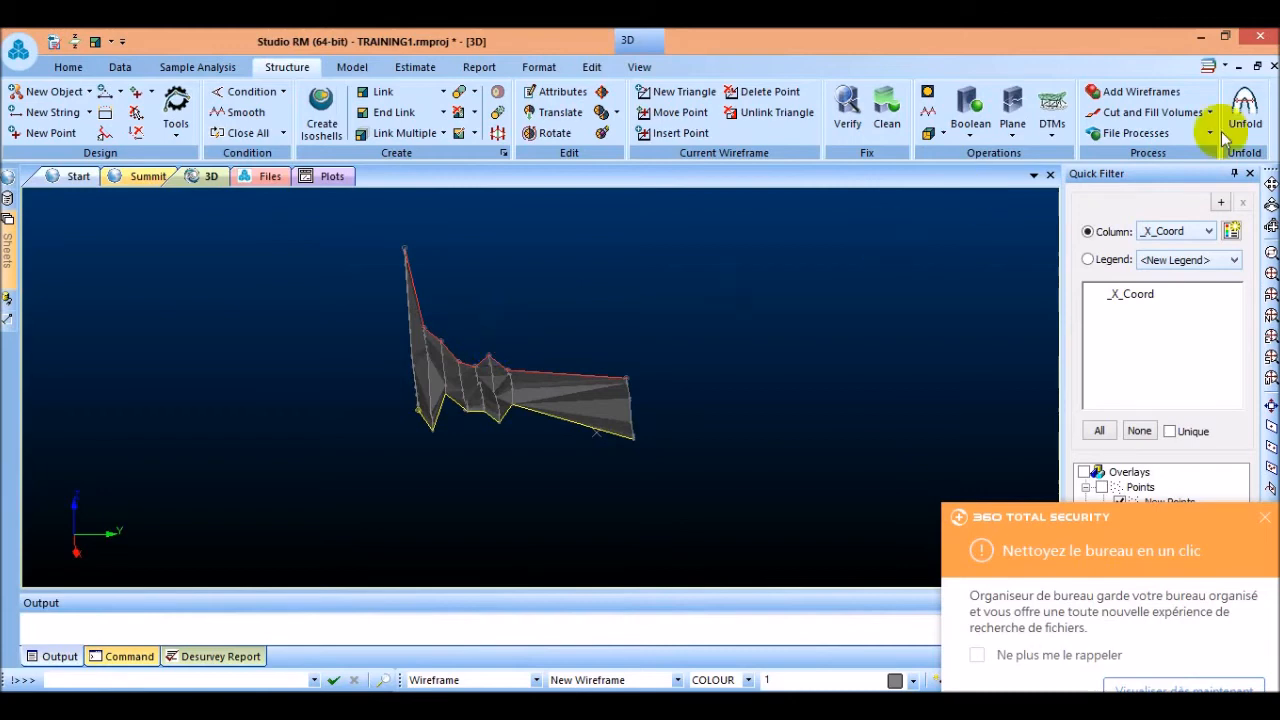
Clean New Wireframe into the new object Cleaned WF, removing crossovers, snapping points closer than 0 and removing edges less than 0.
left_click(887, 112)
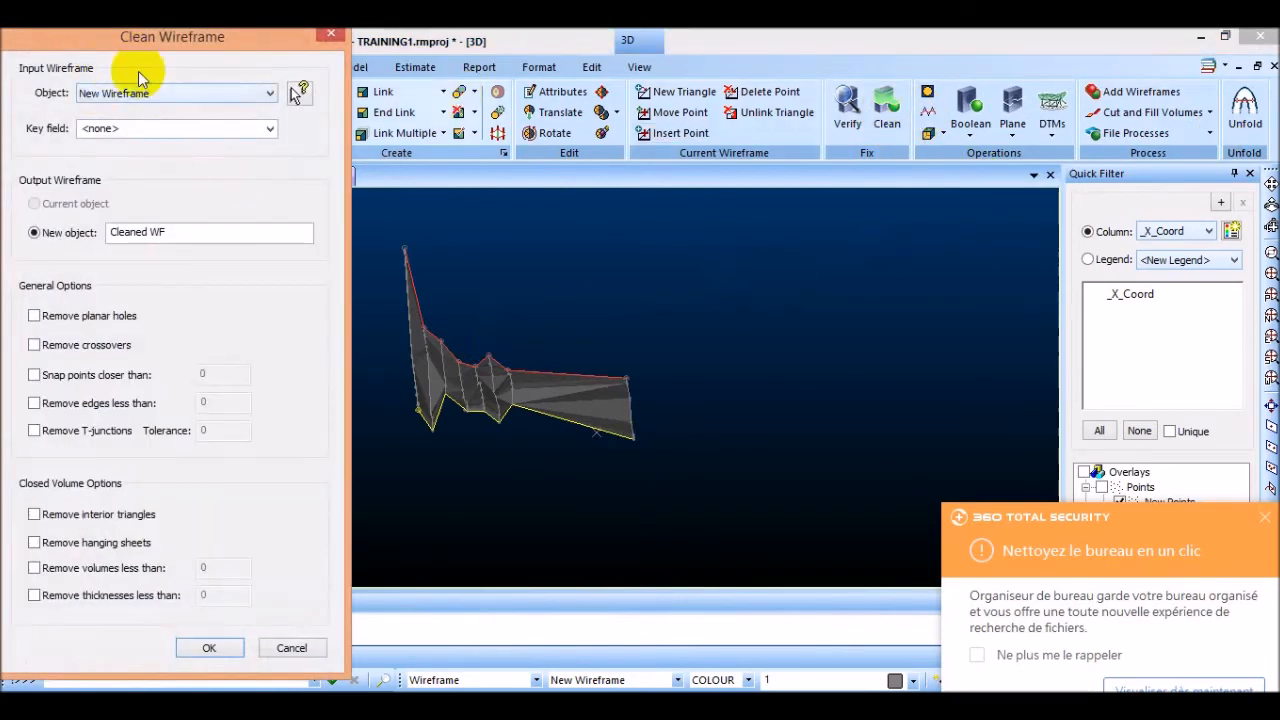
left_click(271, 94)
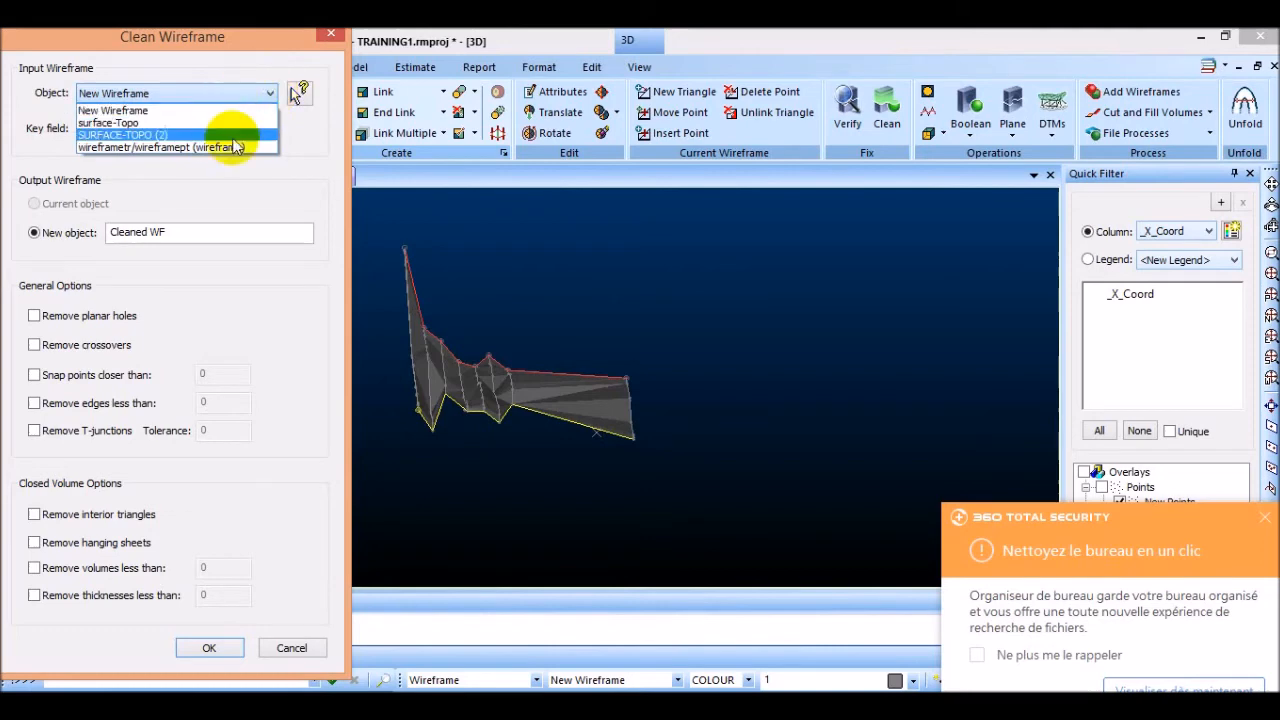
left_click(113, 110)
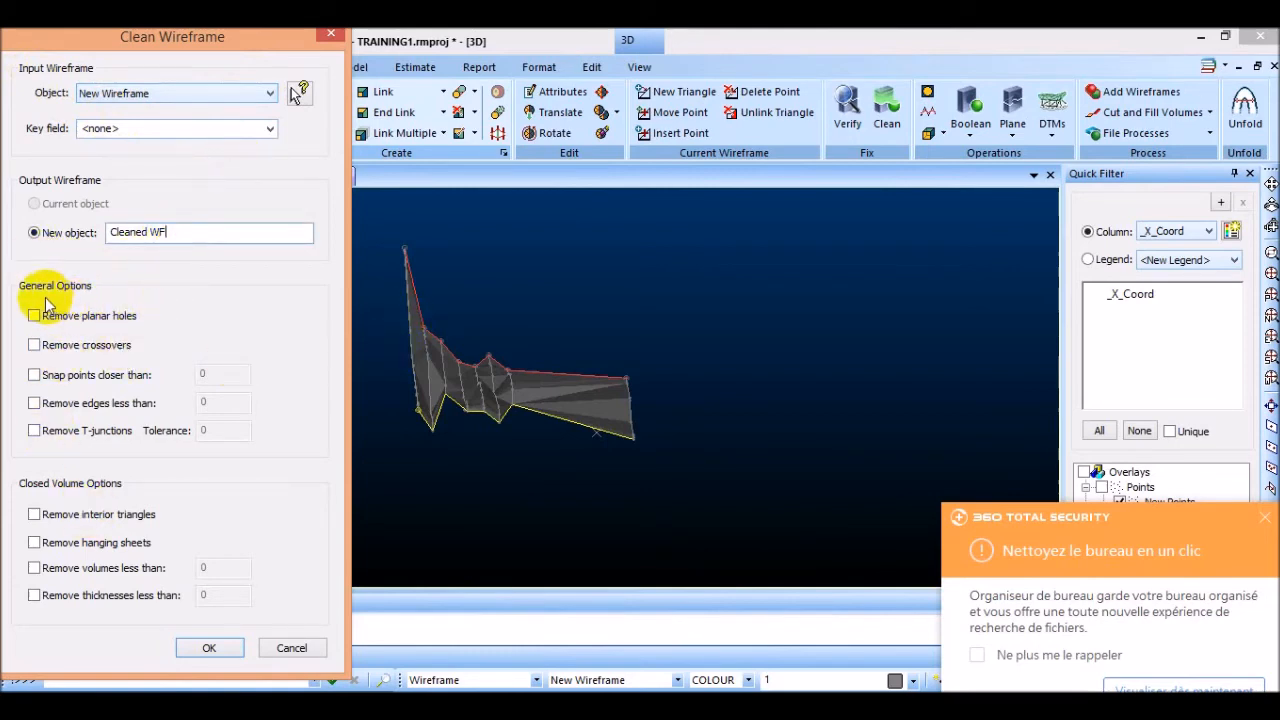
left_click(35, 345)
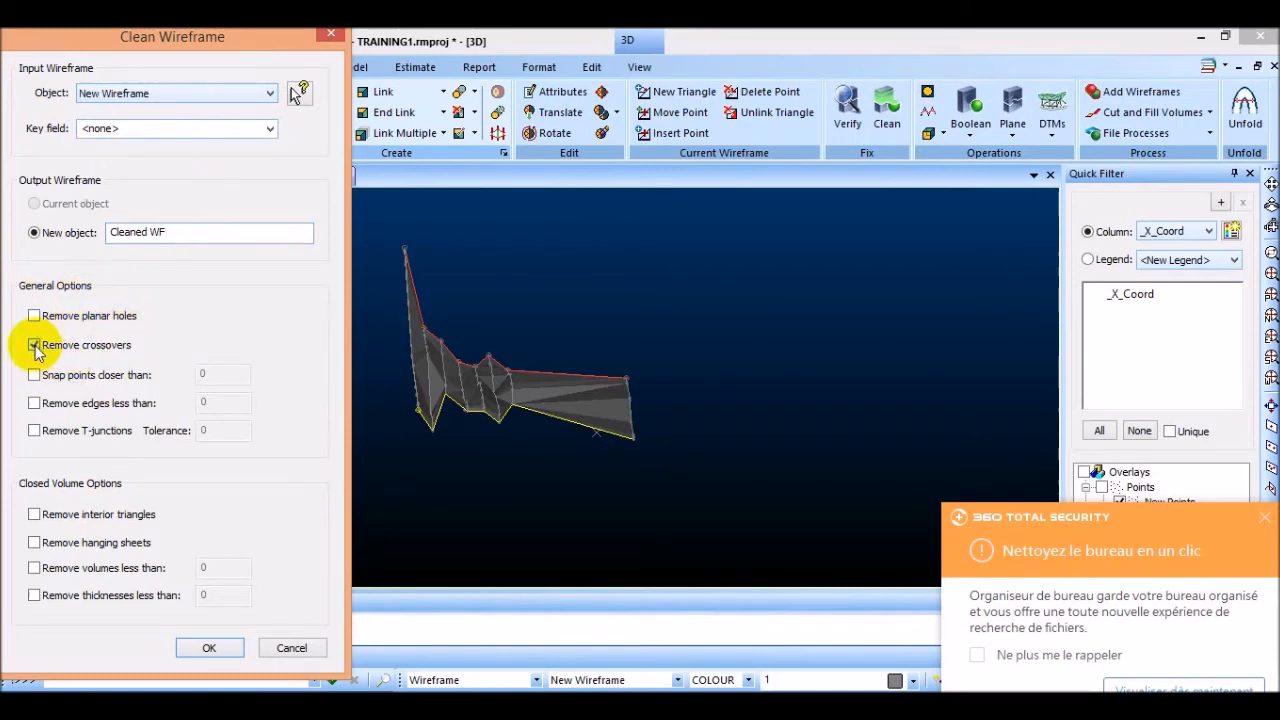
left_click(34, 375)
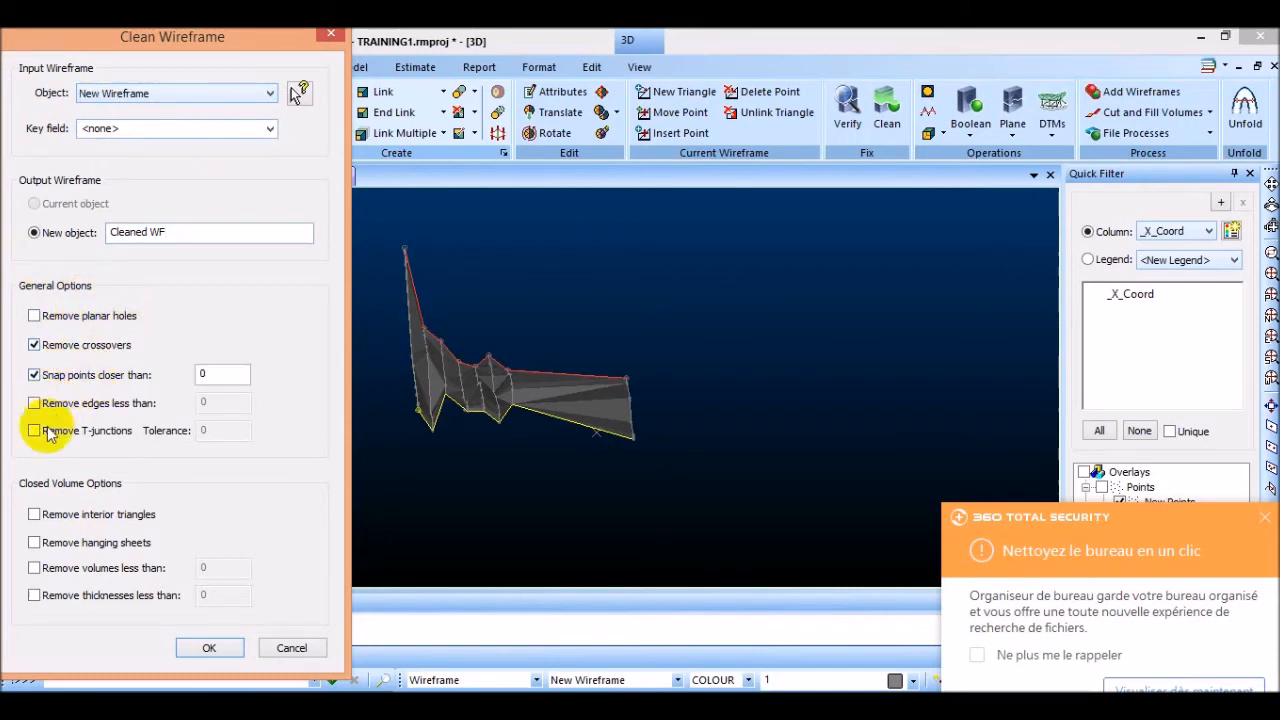
left_click(34, 403)
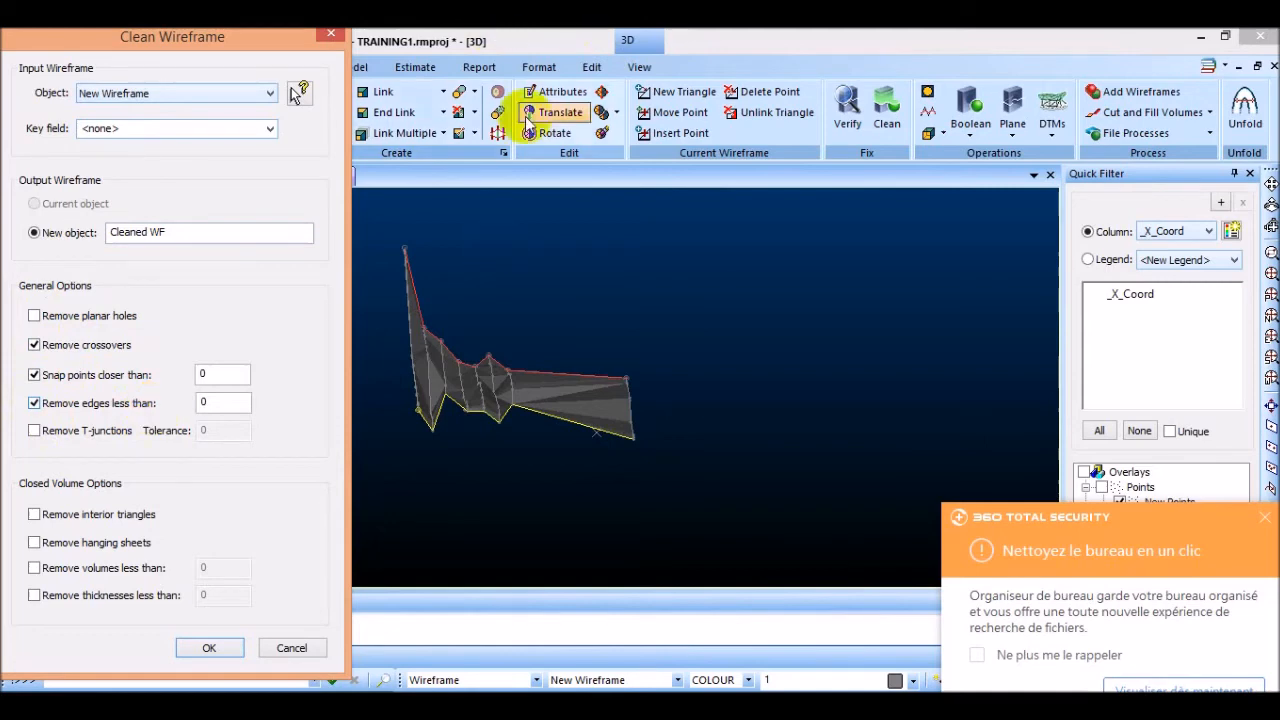
left_click(209, 648)
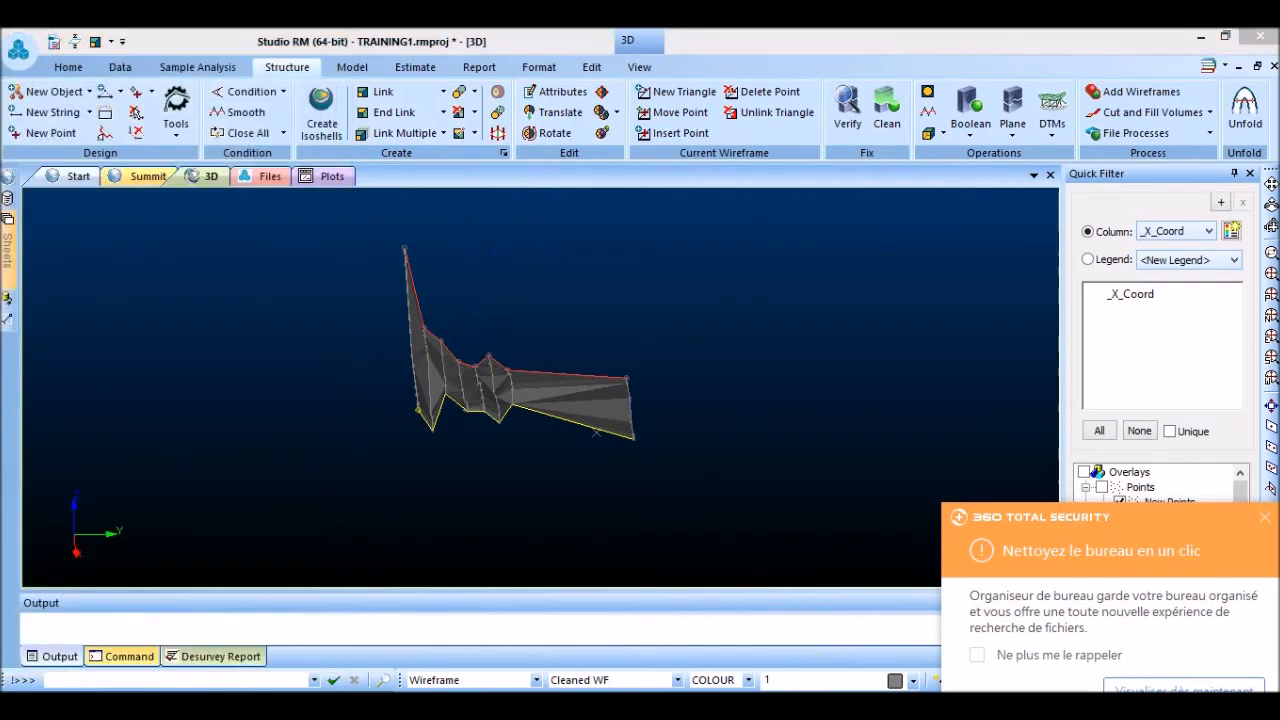
Hide New Wireframe and verify the Cleaned WF object, storing the surface number in the SURFACE field.
mouse_move(9, 264)
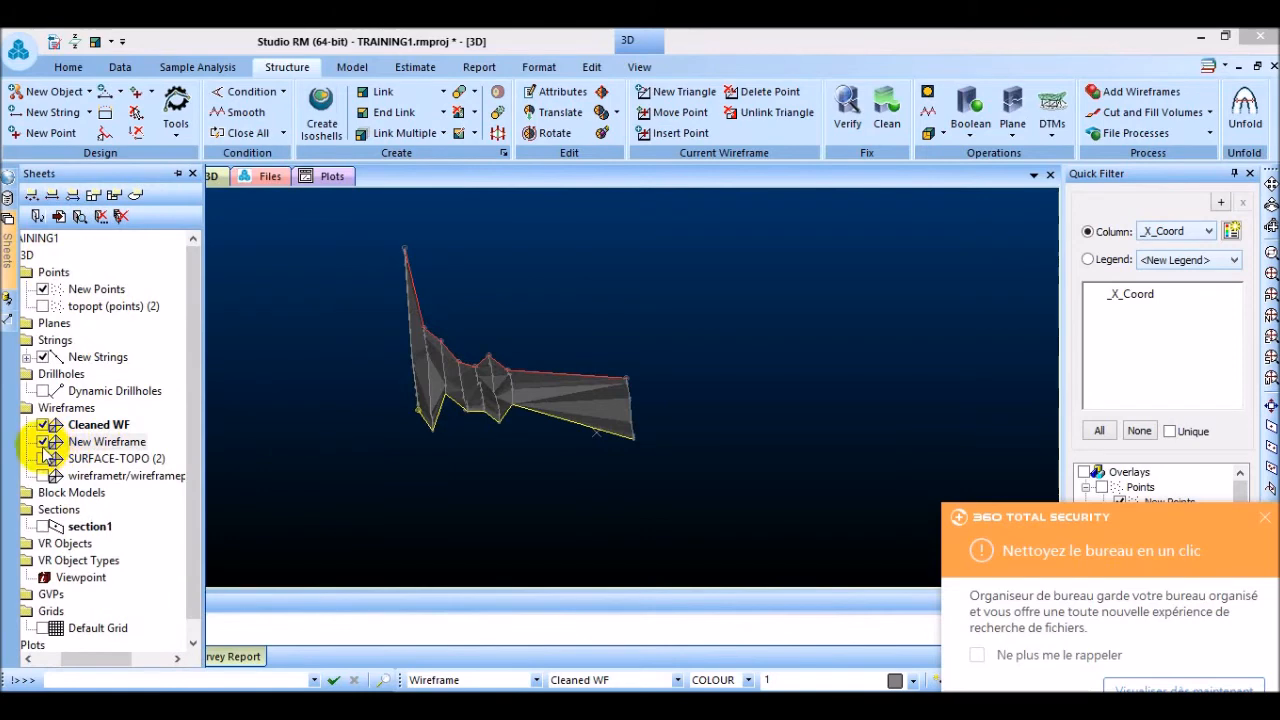
left_click(42, 443)
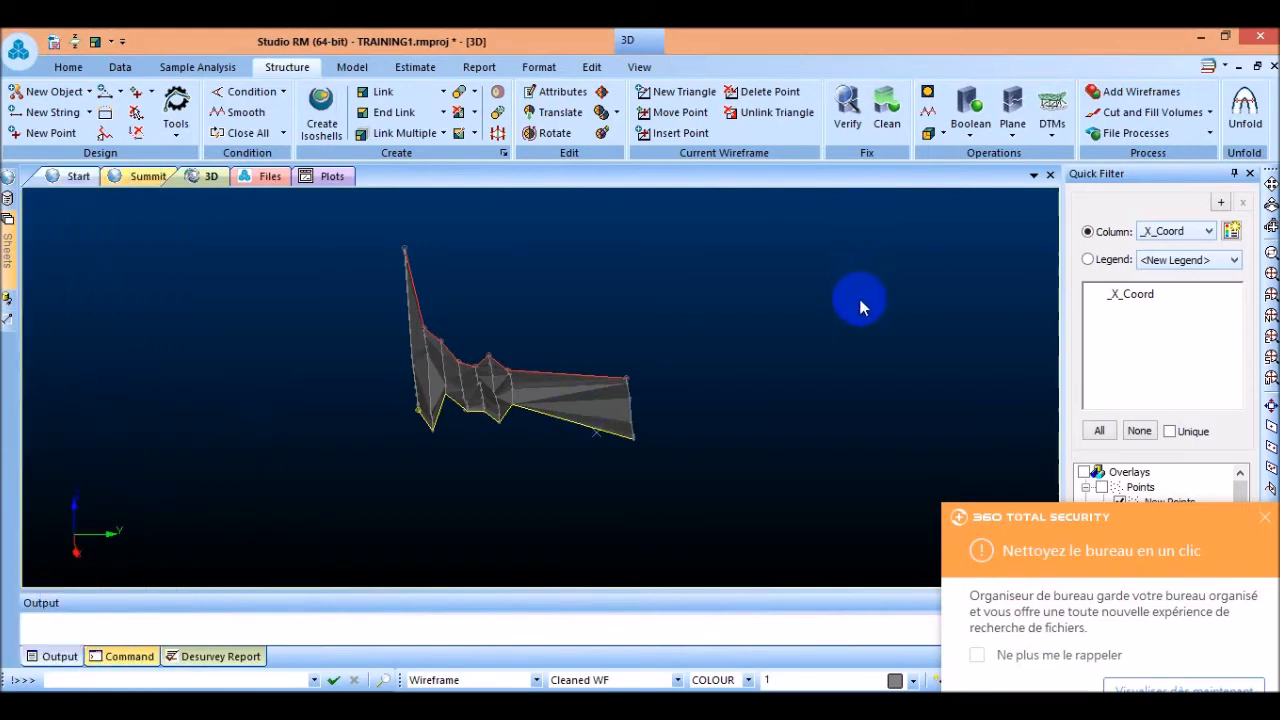
left_click(848, 118)
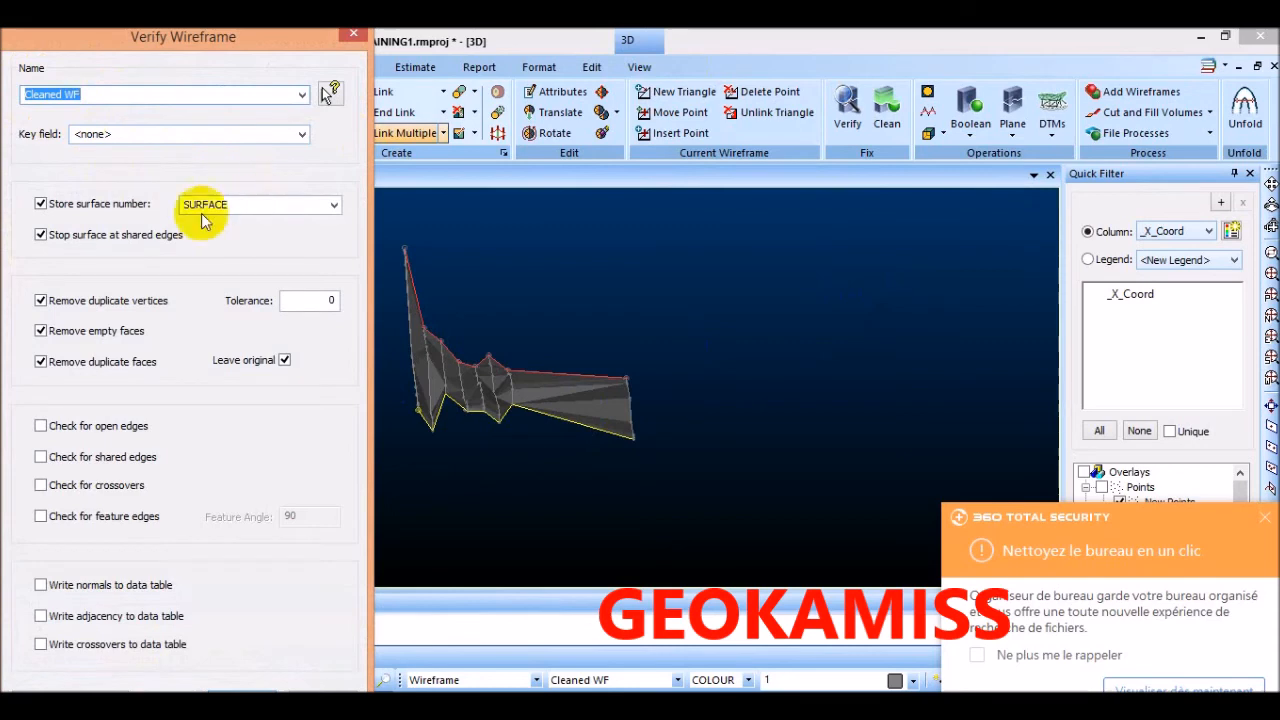
left_click(243, 205)
left_click(246, 207)
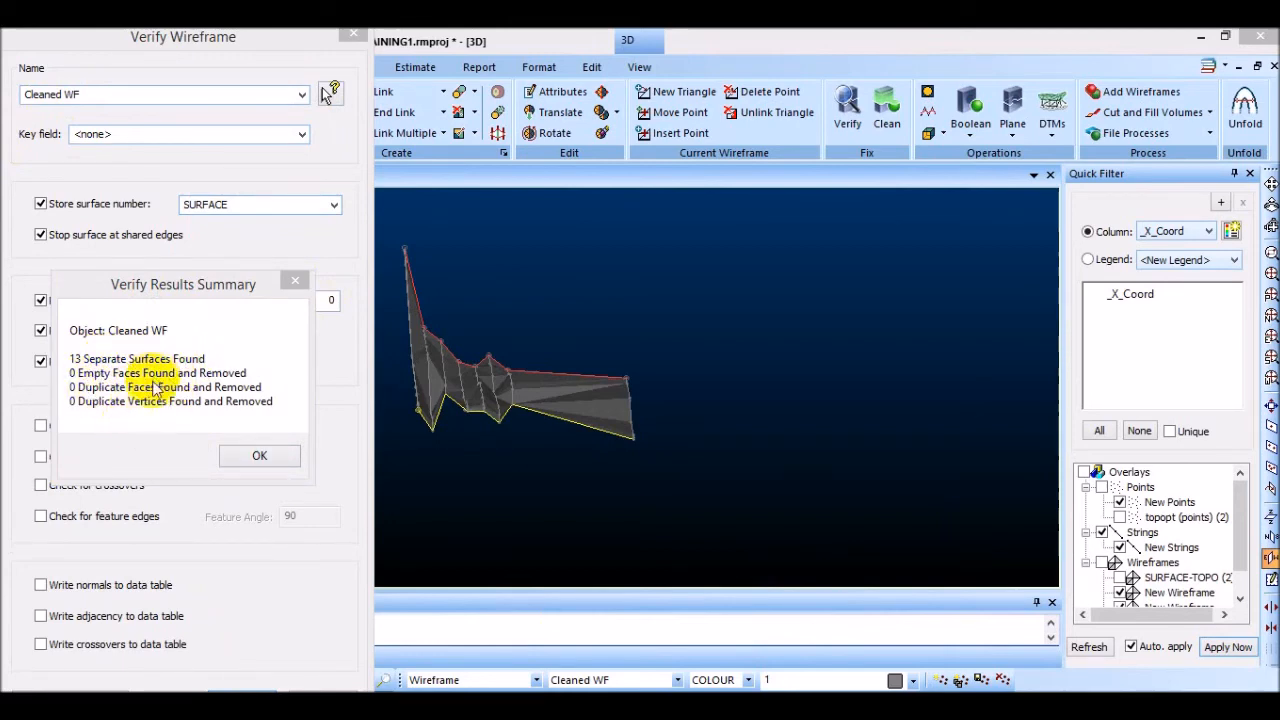
left_click(427, 430)
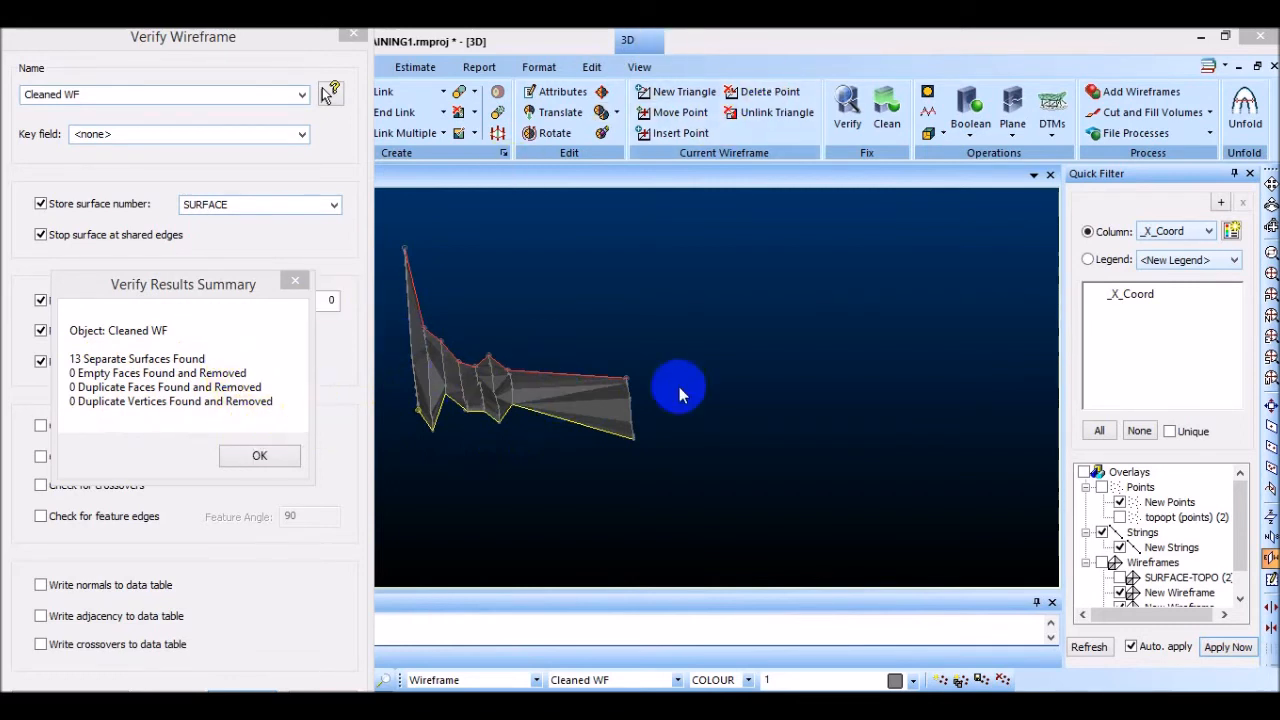
left_click(265, 458)
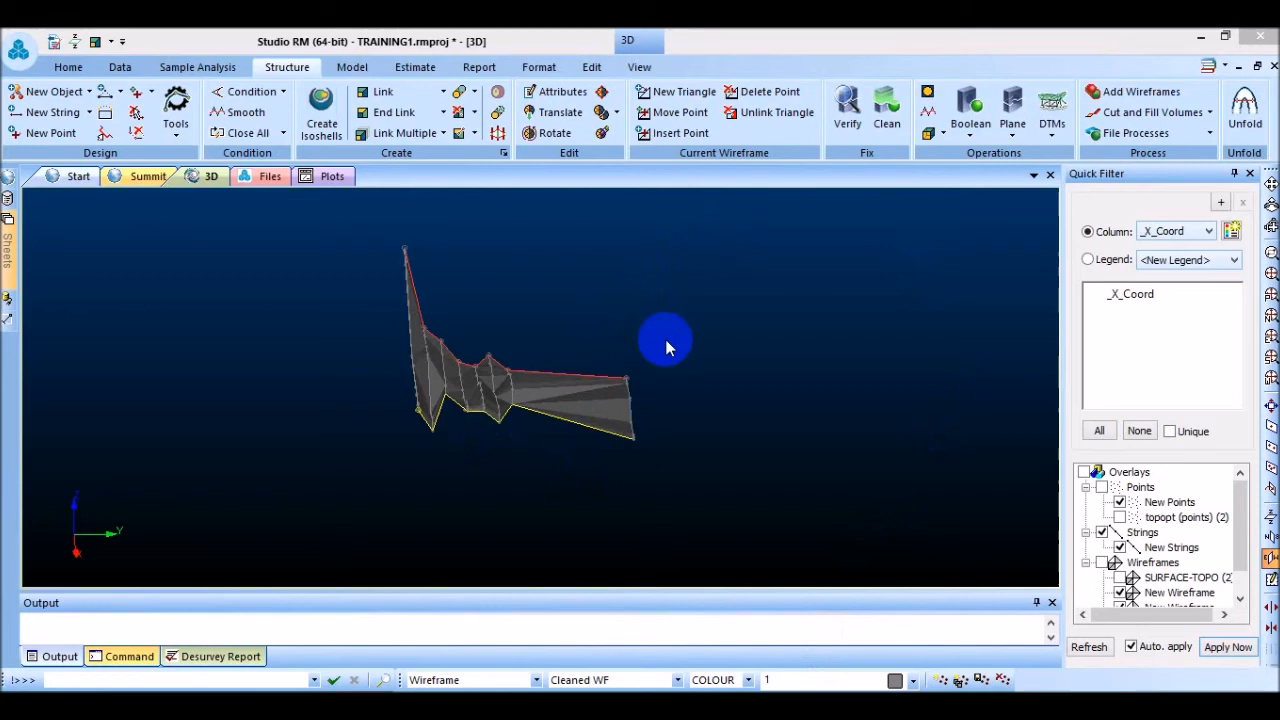
Set up a volume calculation for New Wireframe as a closed volume with density 1.
left_click(929, 135)
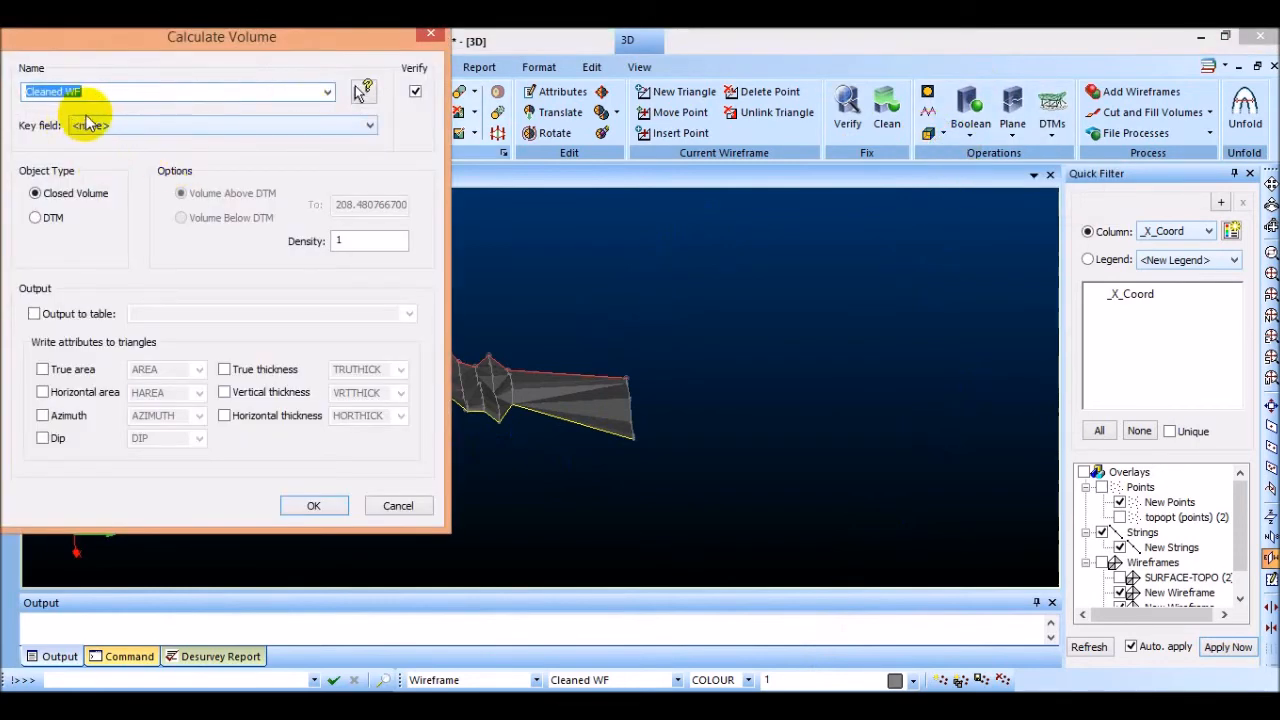
left_click(328, 92)
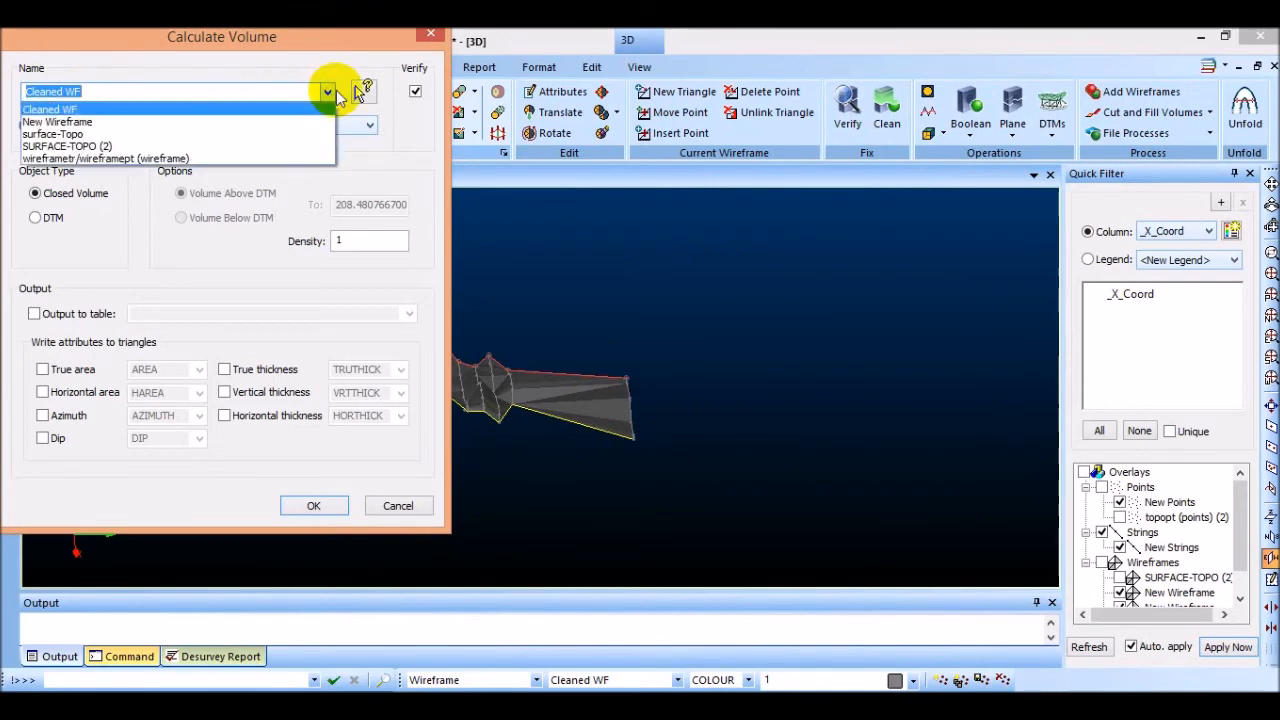
left_click(57, 122)
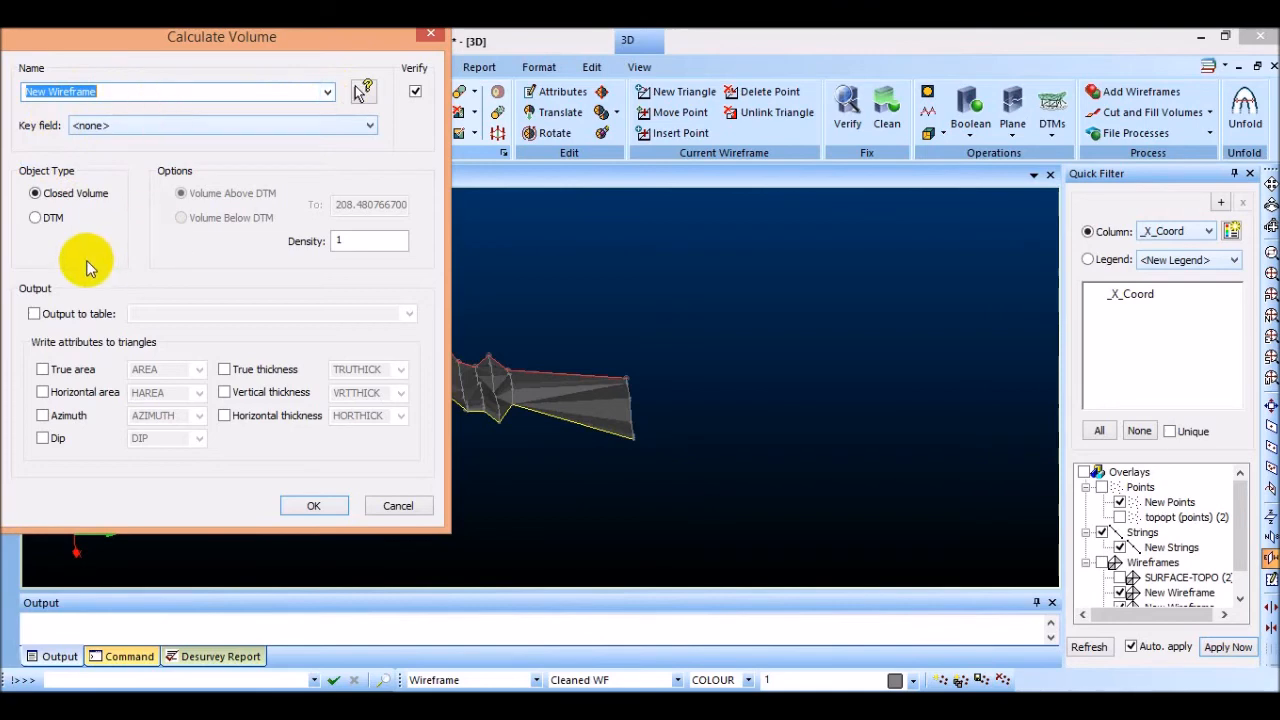
left_click(40, 218)
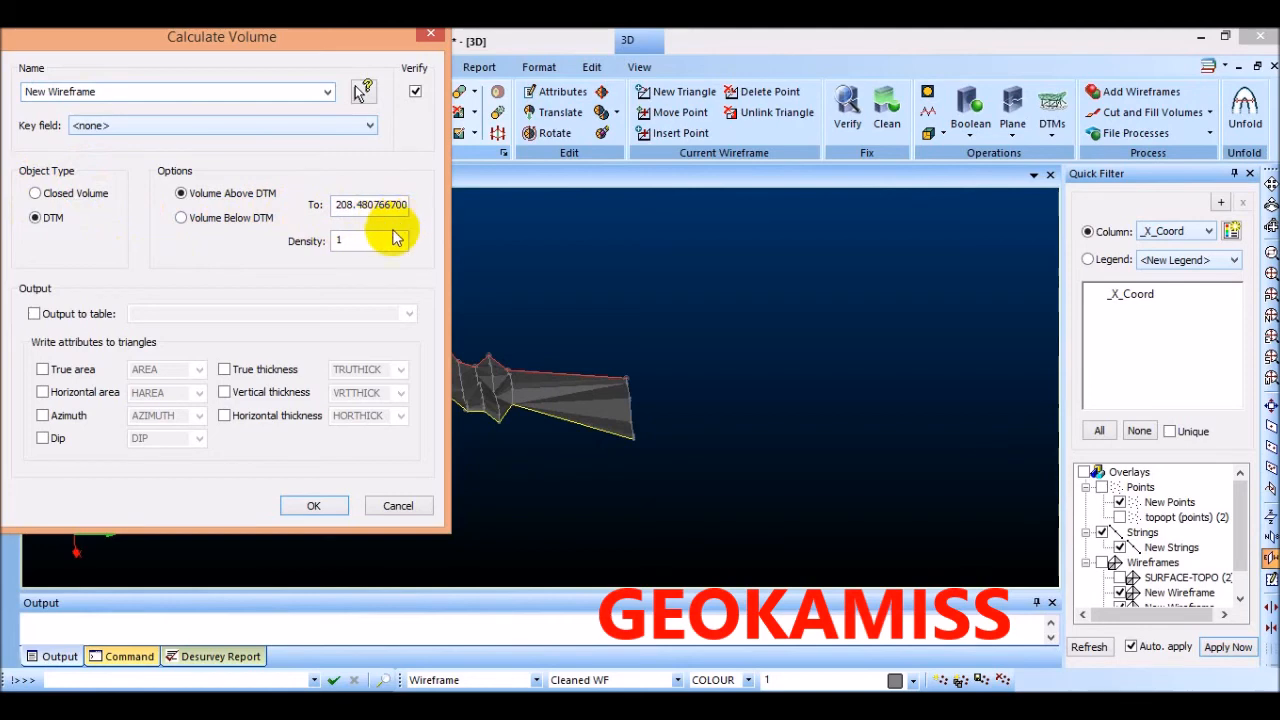
left_click(38, 193)
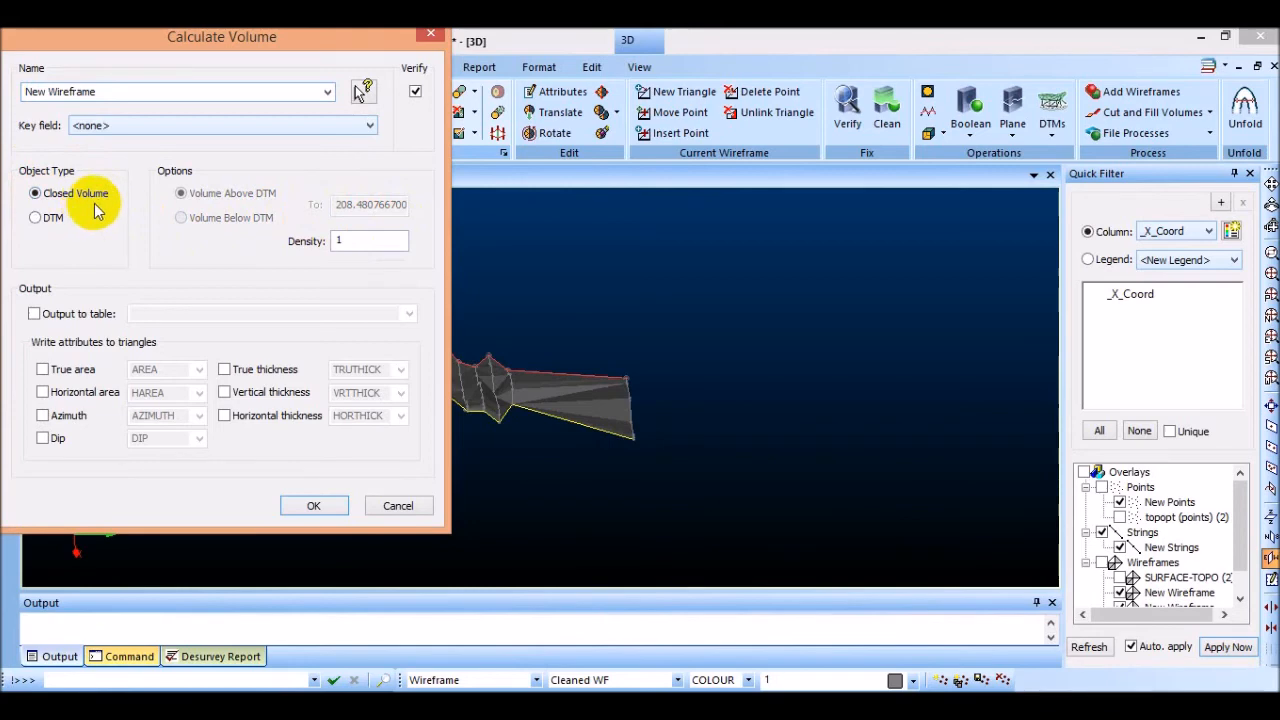
left_click(354, 240)
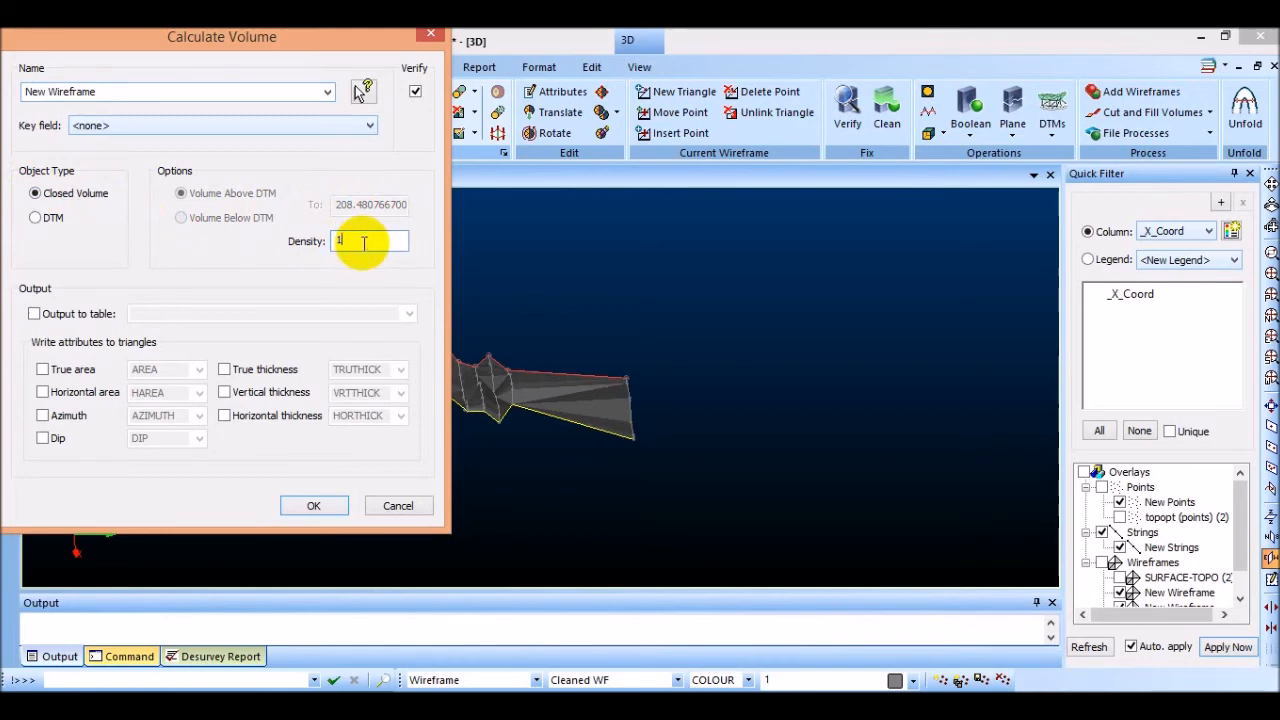
double_click(363, 243)
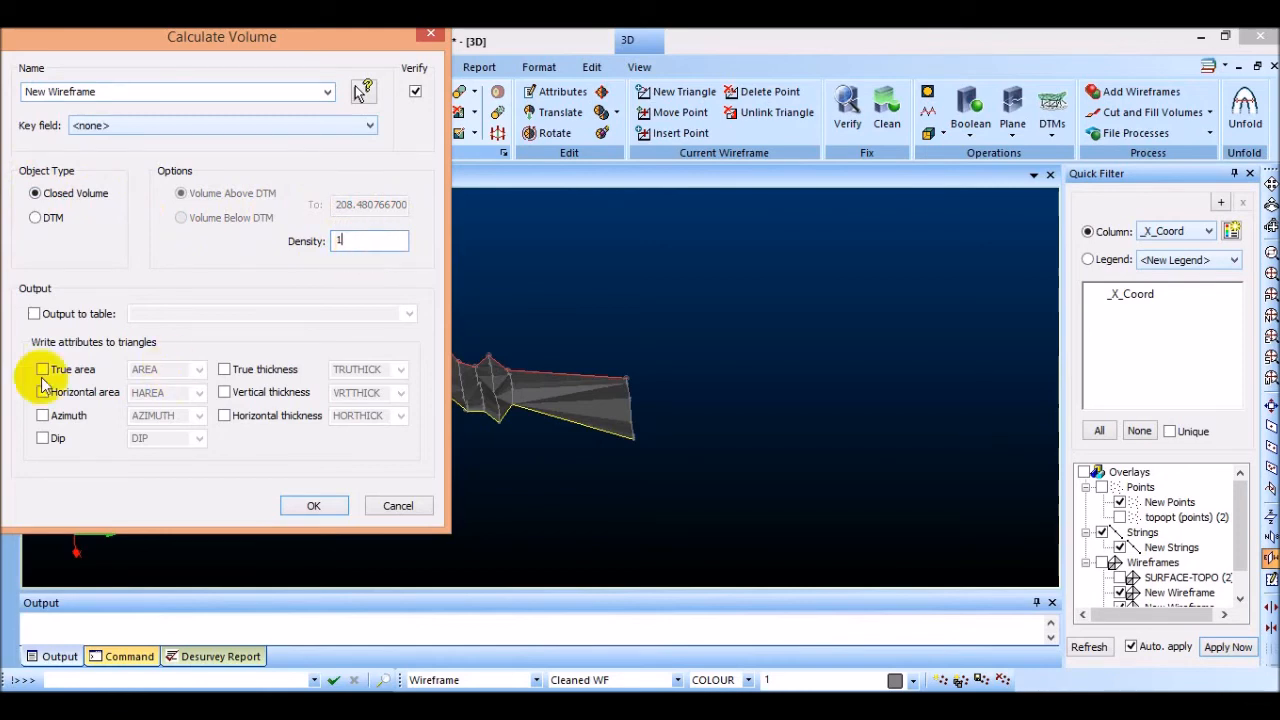
Output the volume calculation to a table named volume, write all area, azimuth, dip and thickness attributes to the triangles, and run it.
left_click(35, 315)
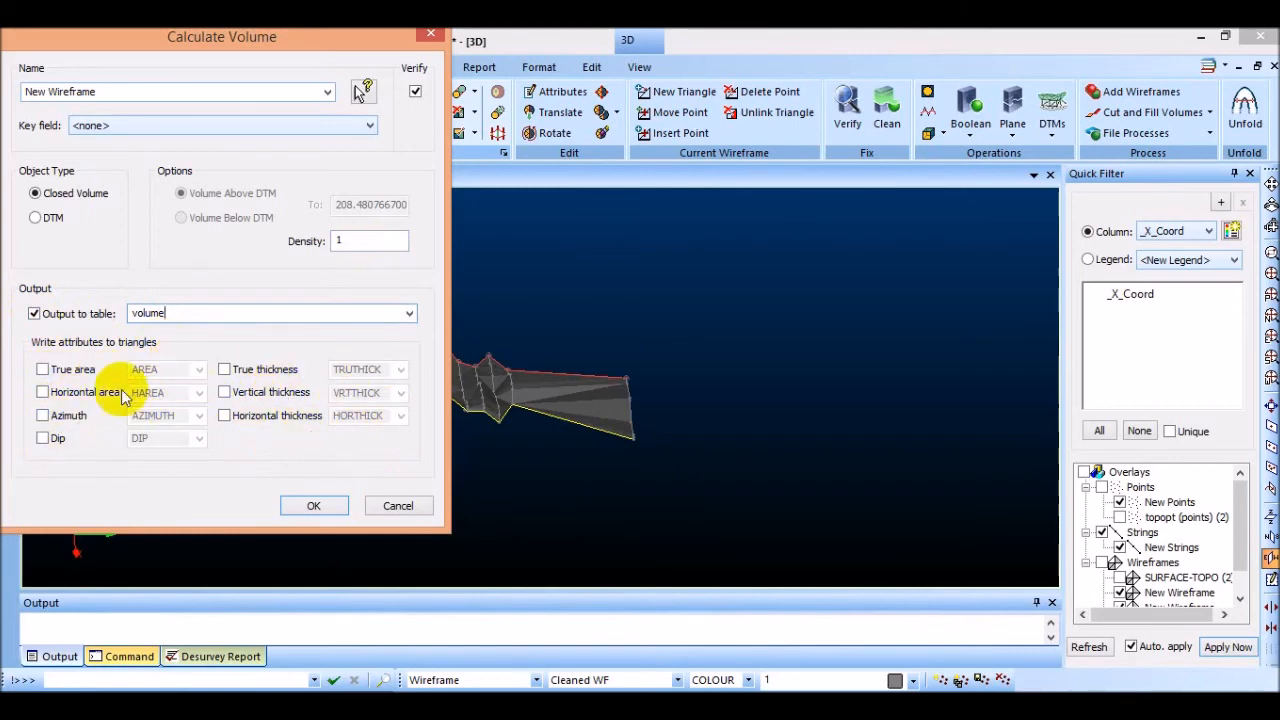
left_click(42, 392)
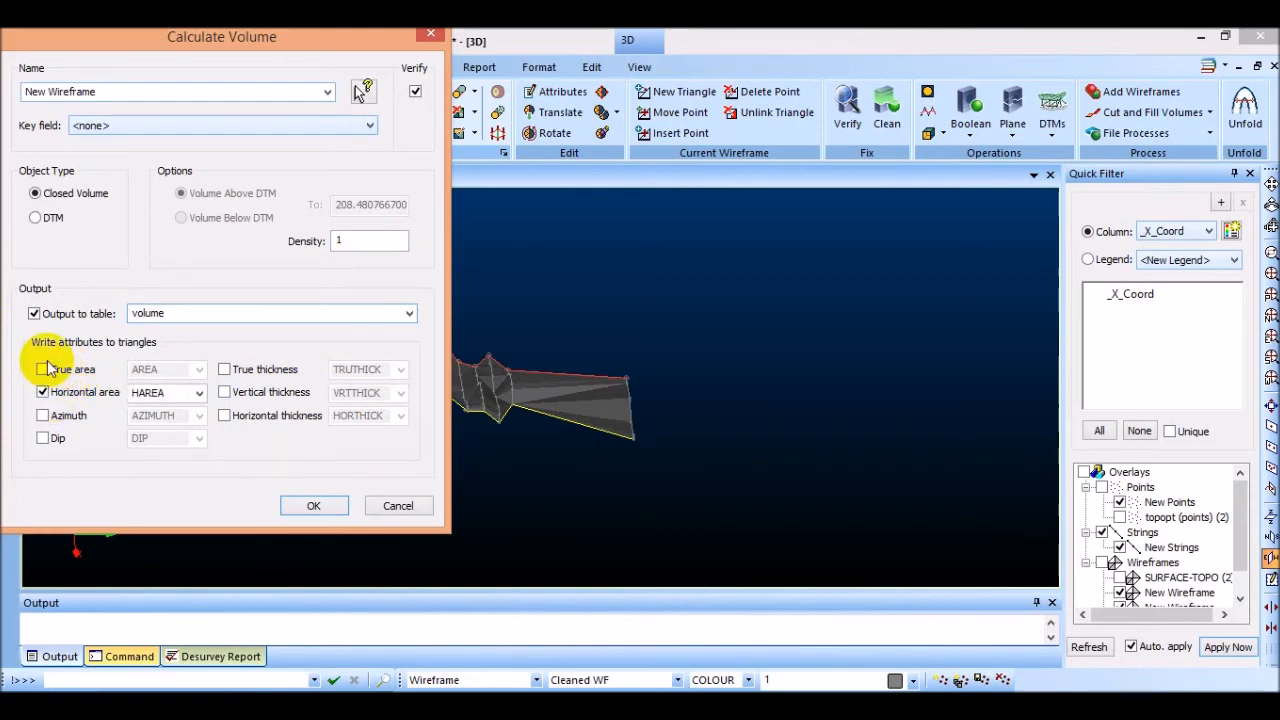
left_click(43, 370)
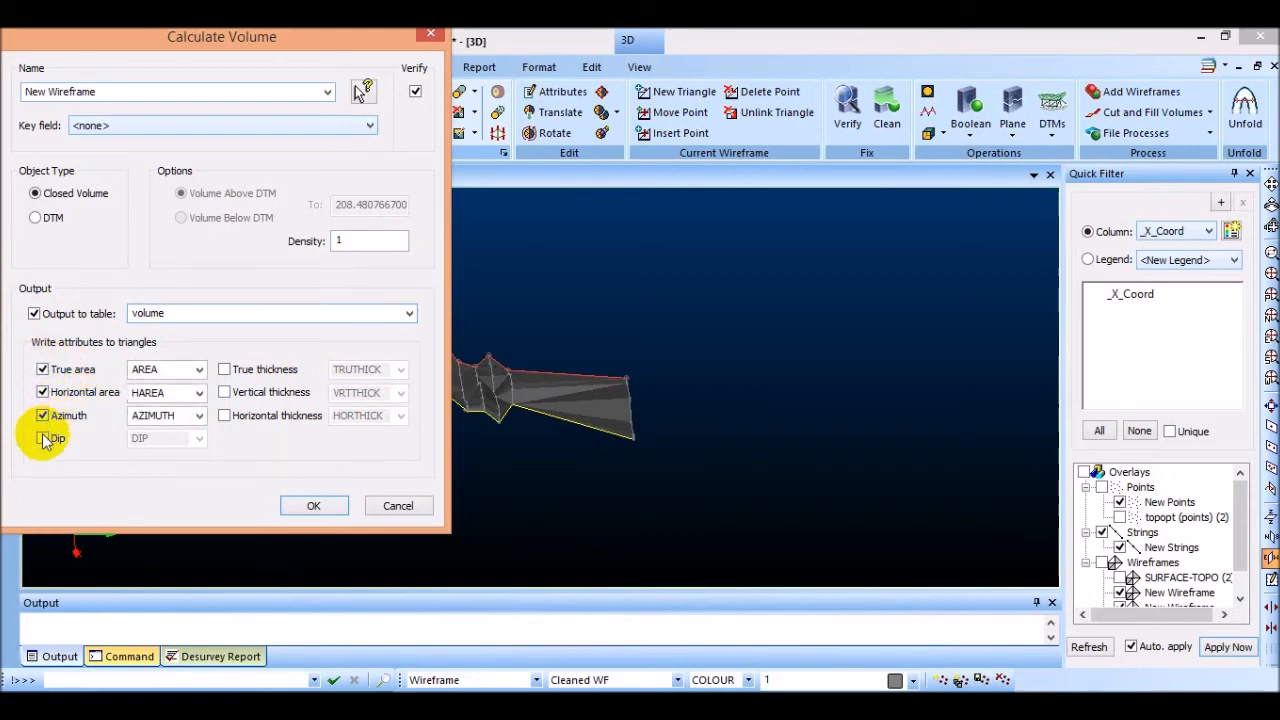
left_click(42, 438)
left_click(225, 370)
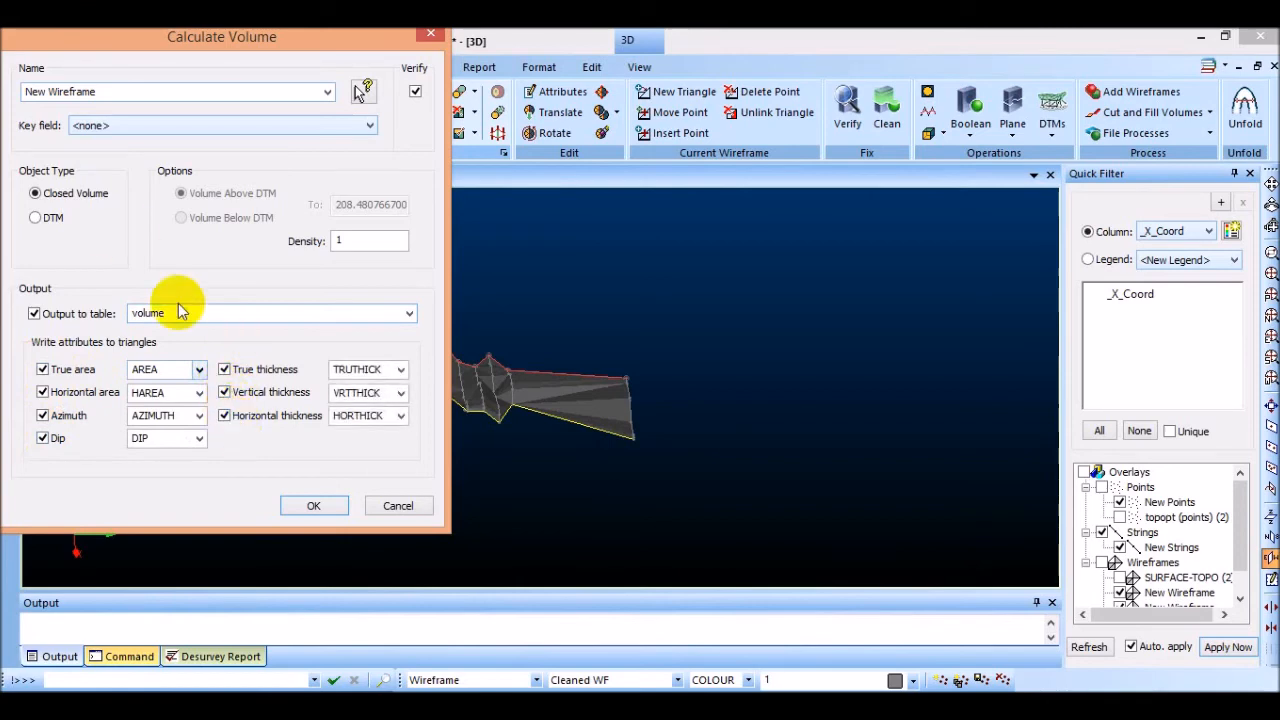
left_click(318, 503)
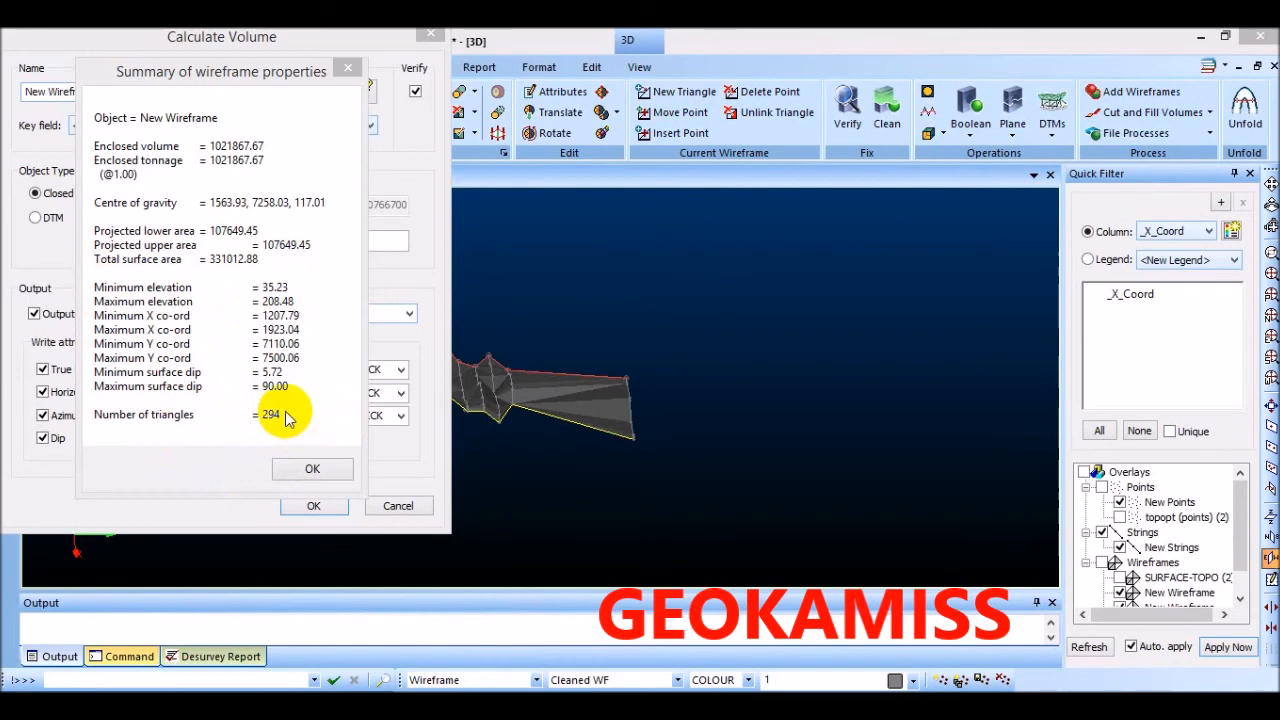
left_click(310, 462)
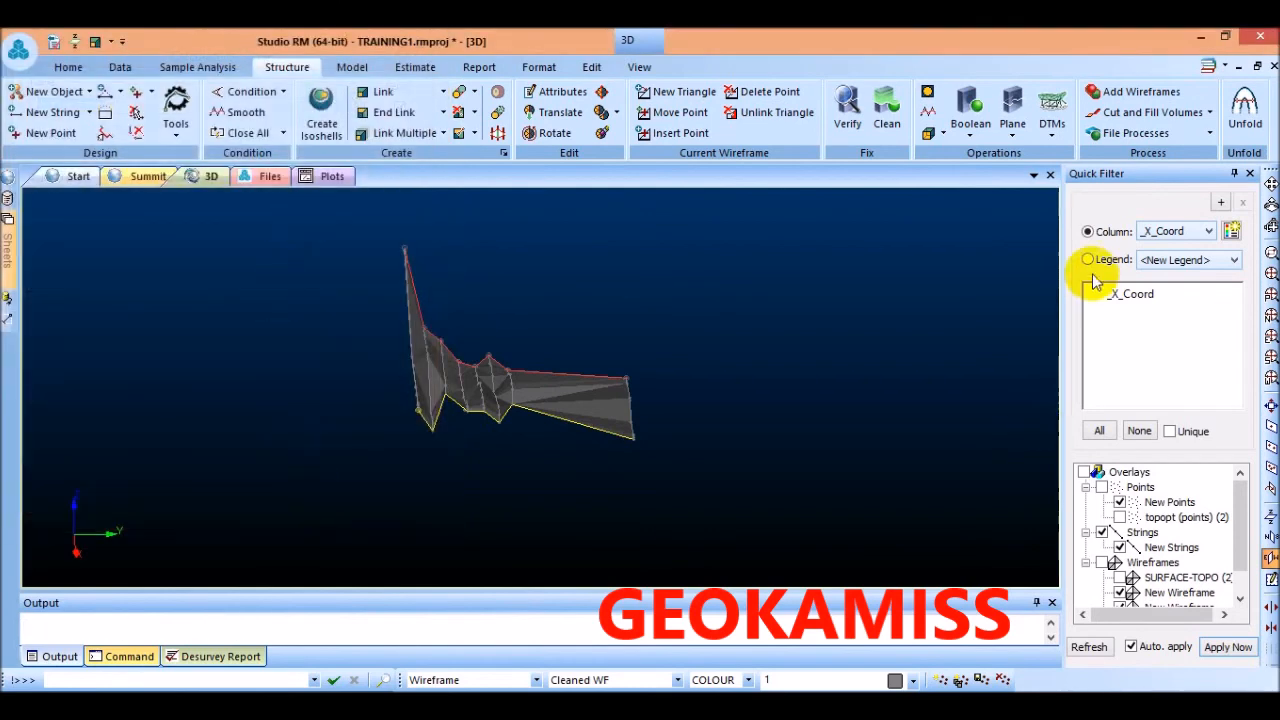
Calculate the closed volume of Cleaned WF with density 2.7, outputting the result to the table volume.
left_click(929, 134)
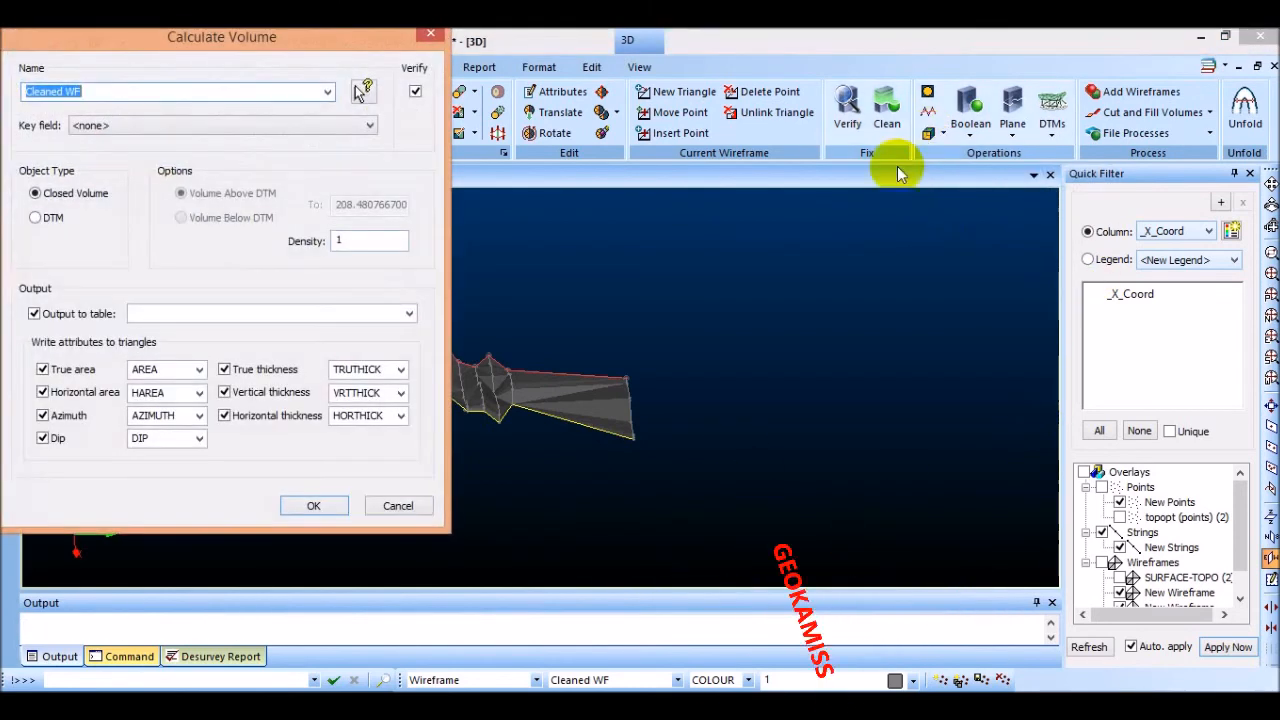
double_click(355, 240)
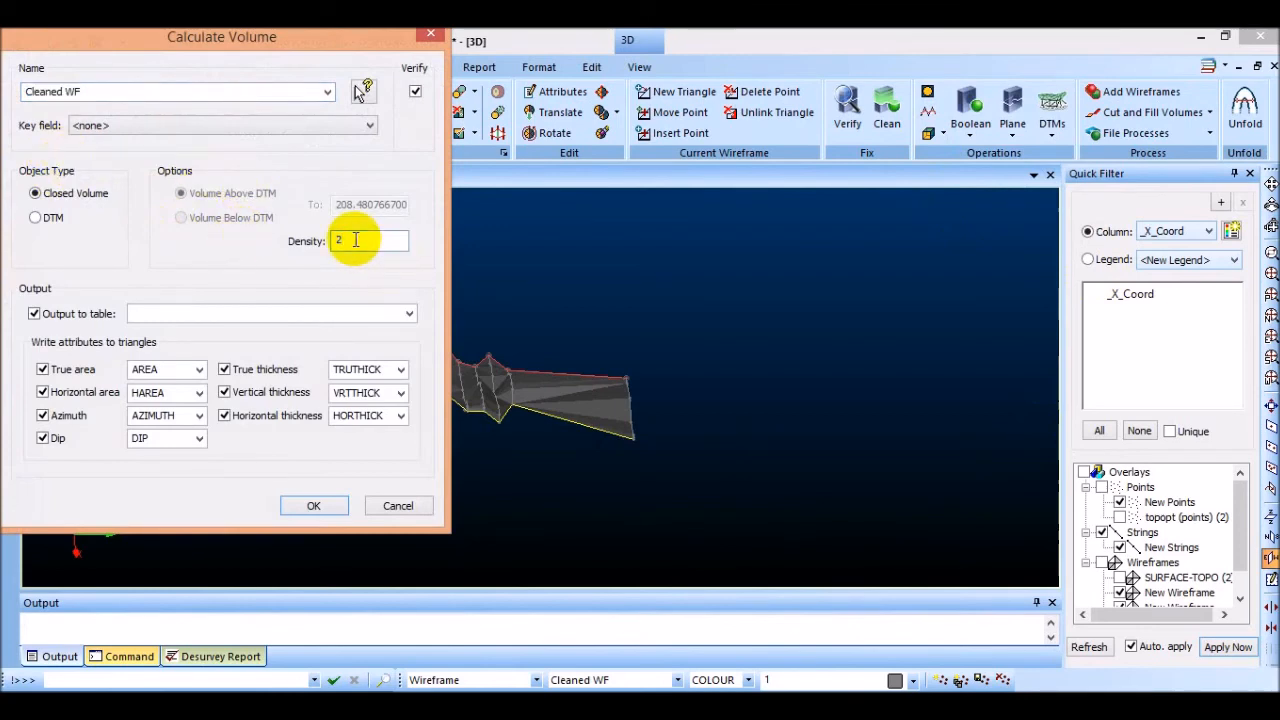
type("2.7")
left_click(307, 508)
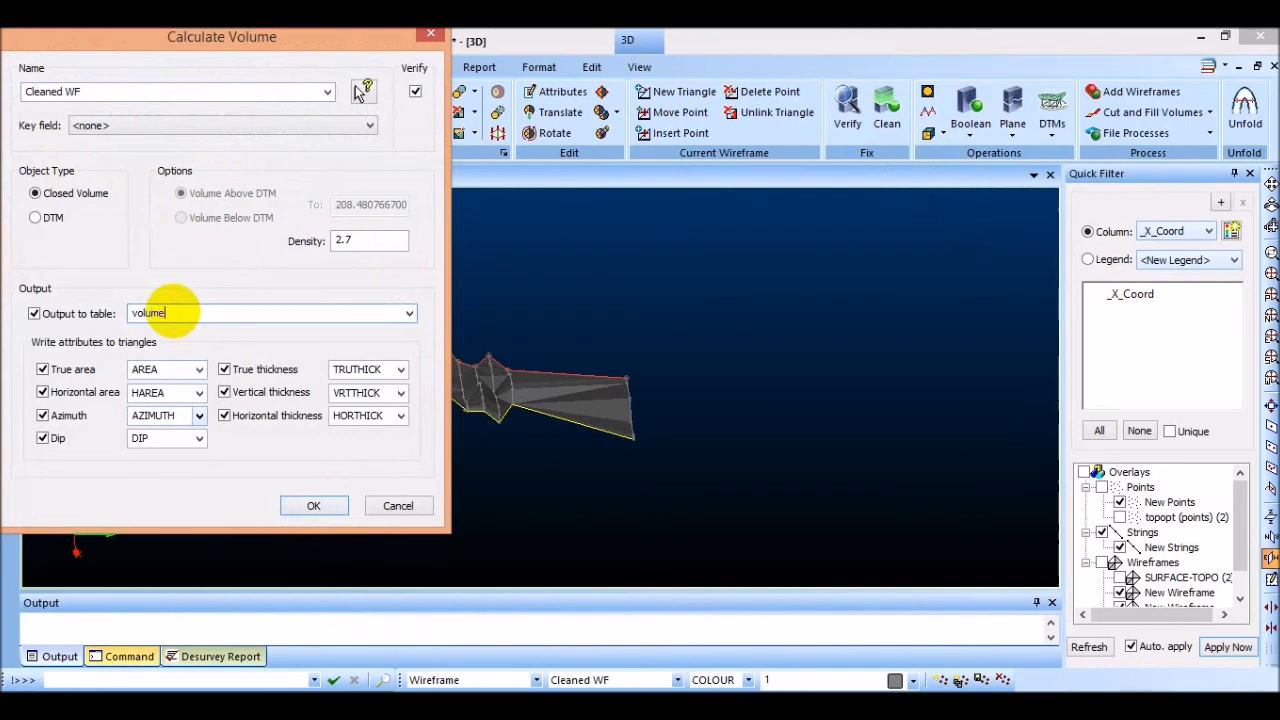
left_click(316, 505)
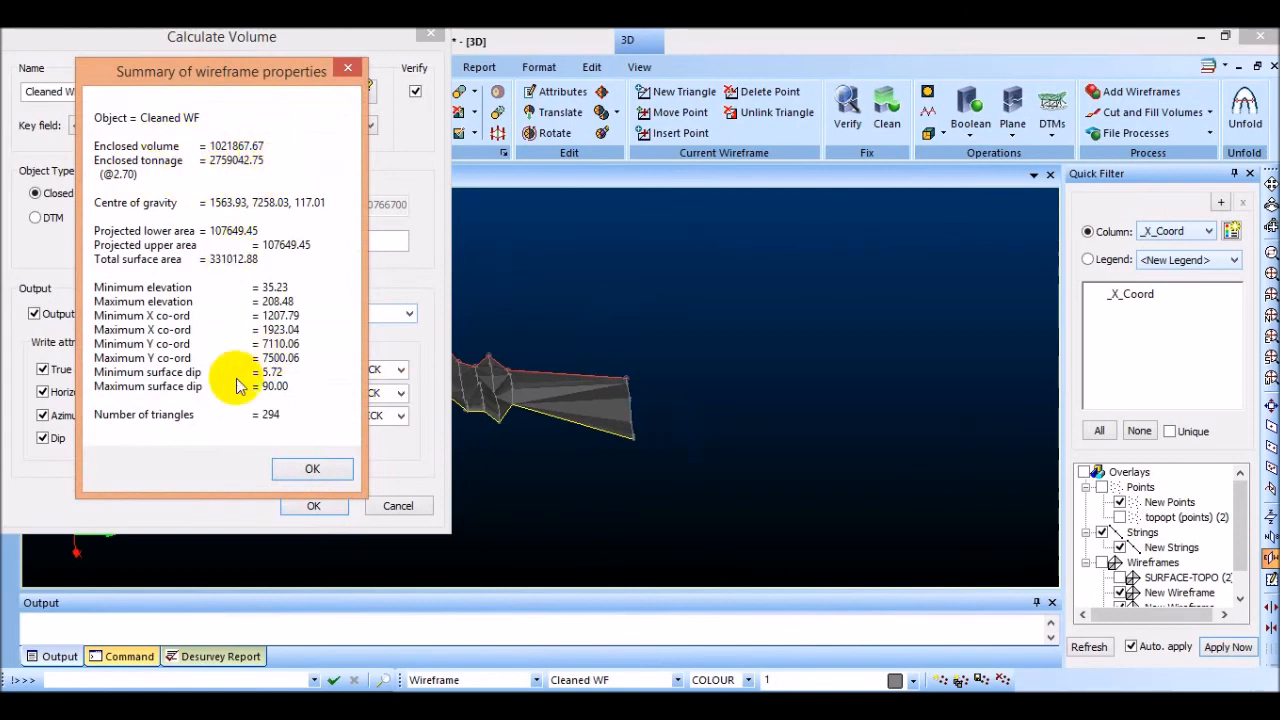
left_click(312, 468)
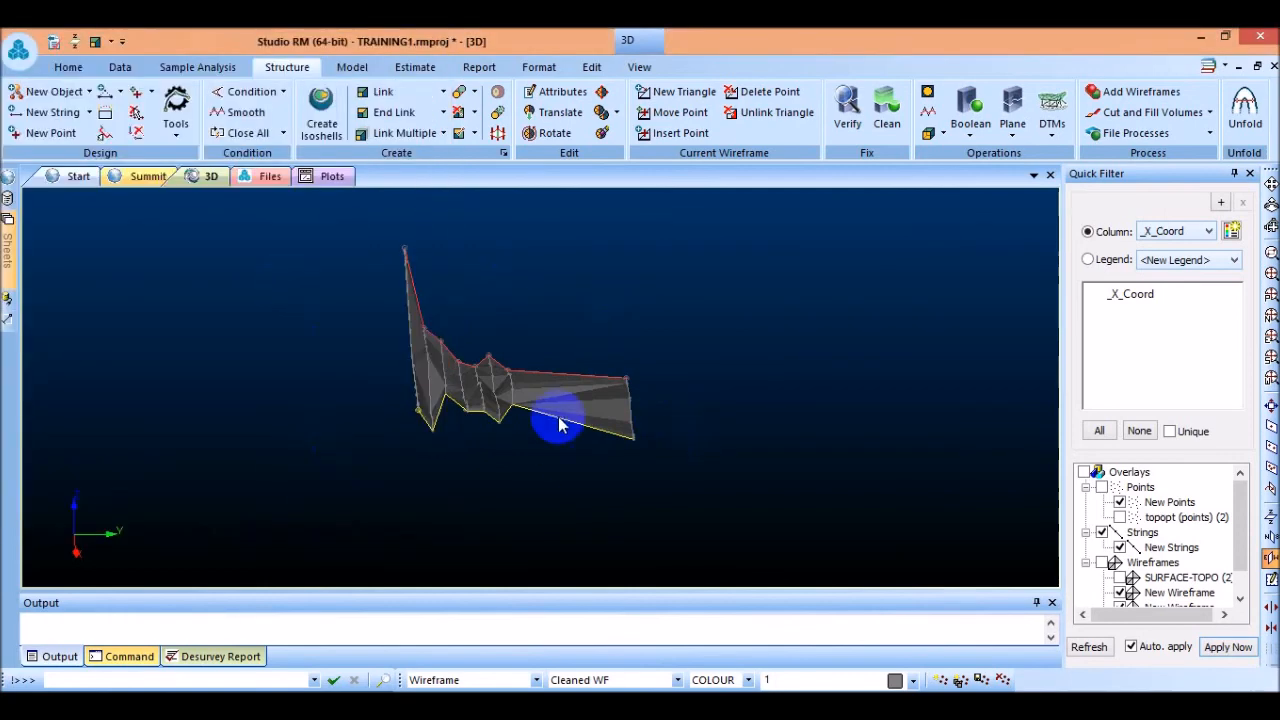
scroll(520, 380, "up", 5)
scroll(513, 402, "down", 5)
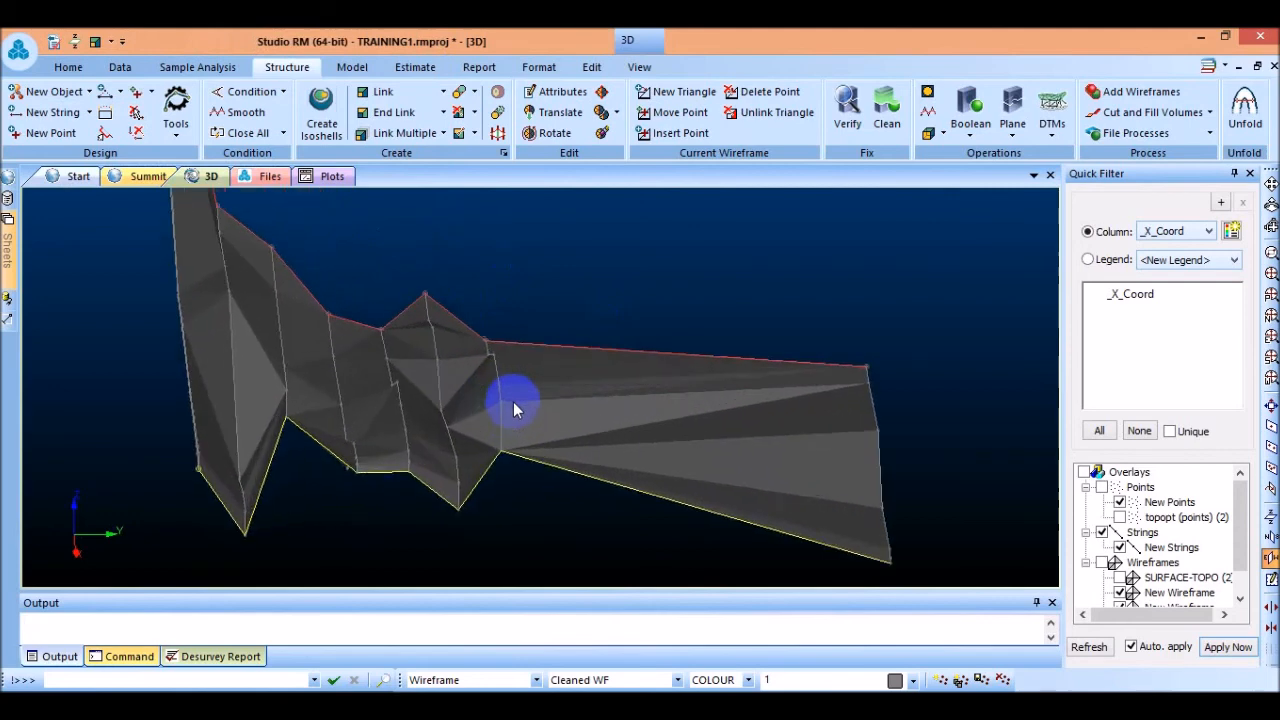
scroll(430, 410, "up", 5)
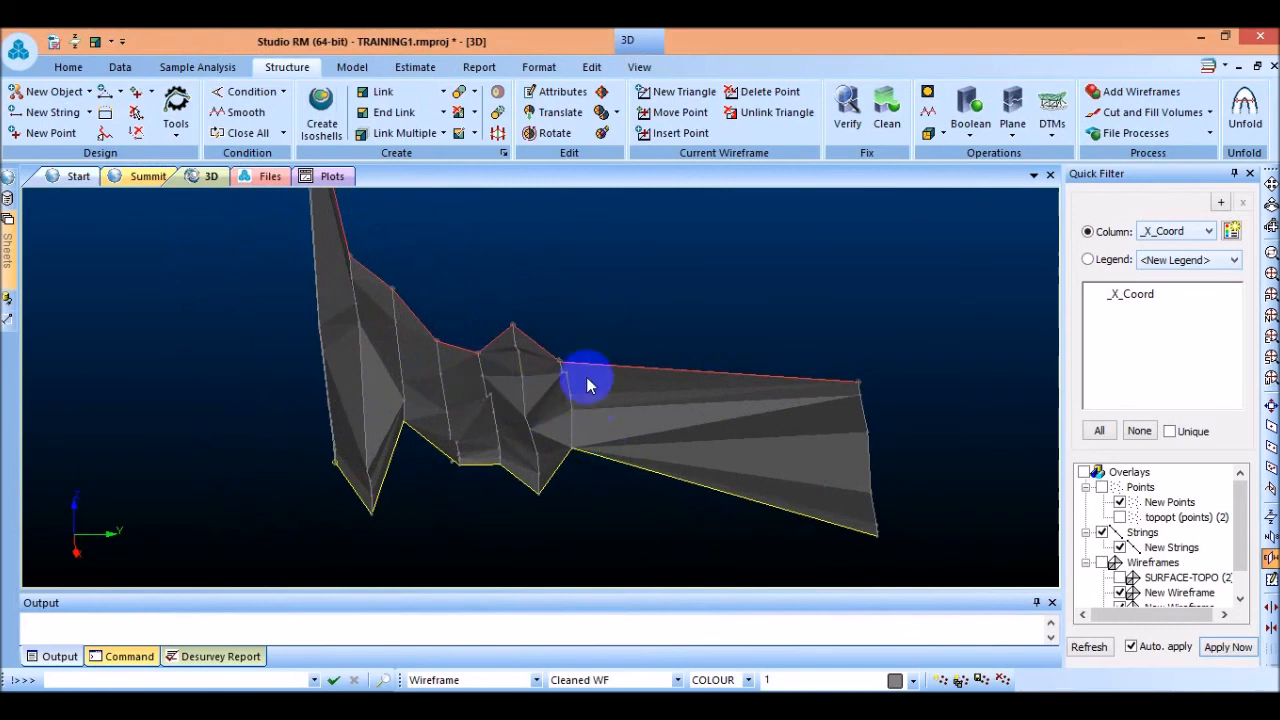
Calculate the volume of Cleaned WF as a closed volume with density 1 and azimuth written to the triangles.
scroll(590, 395, "down", 1)
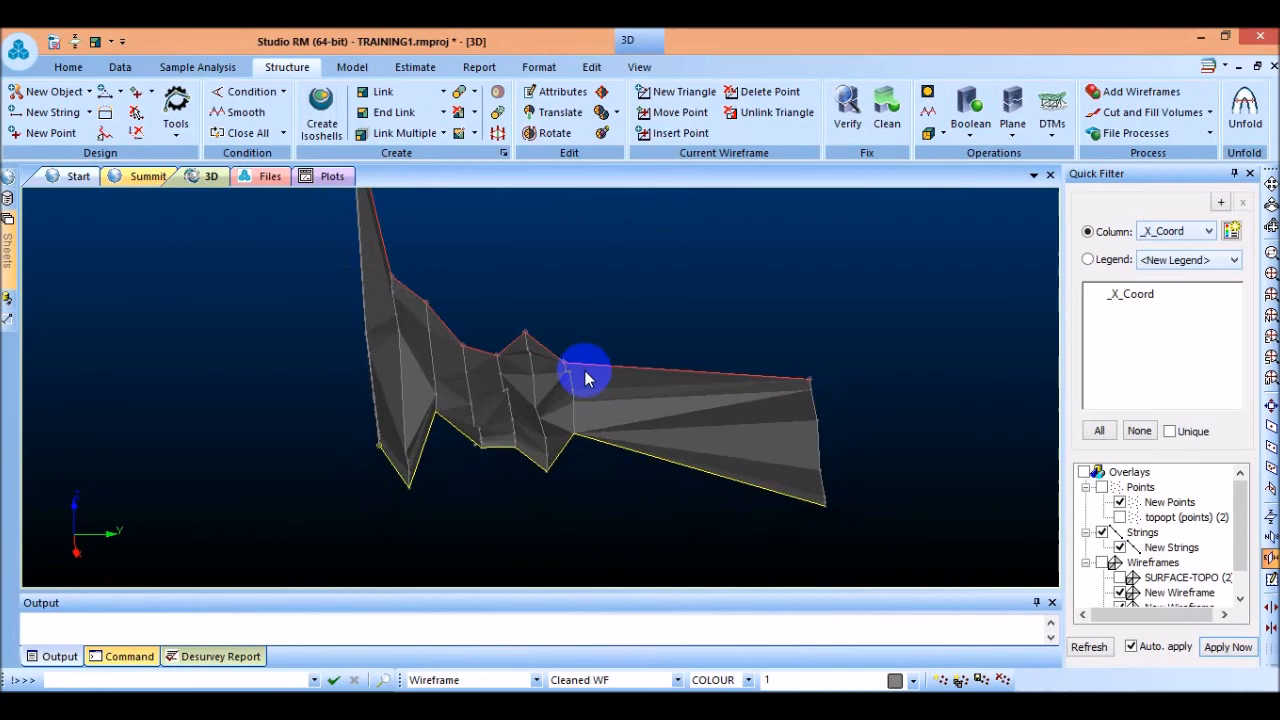
left_click_drag(585, 378, 506, 354)
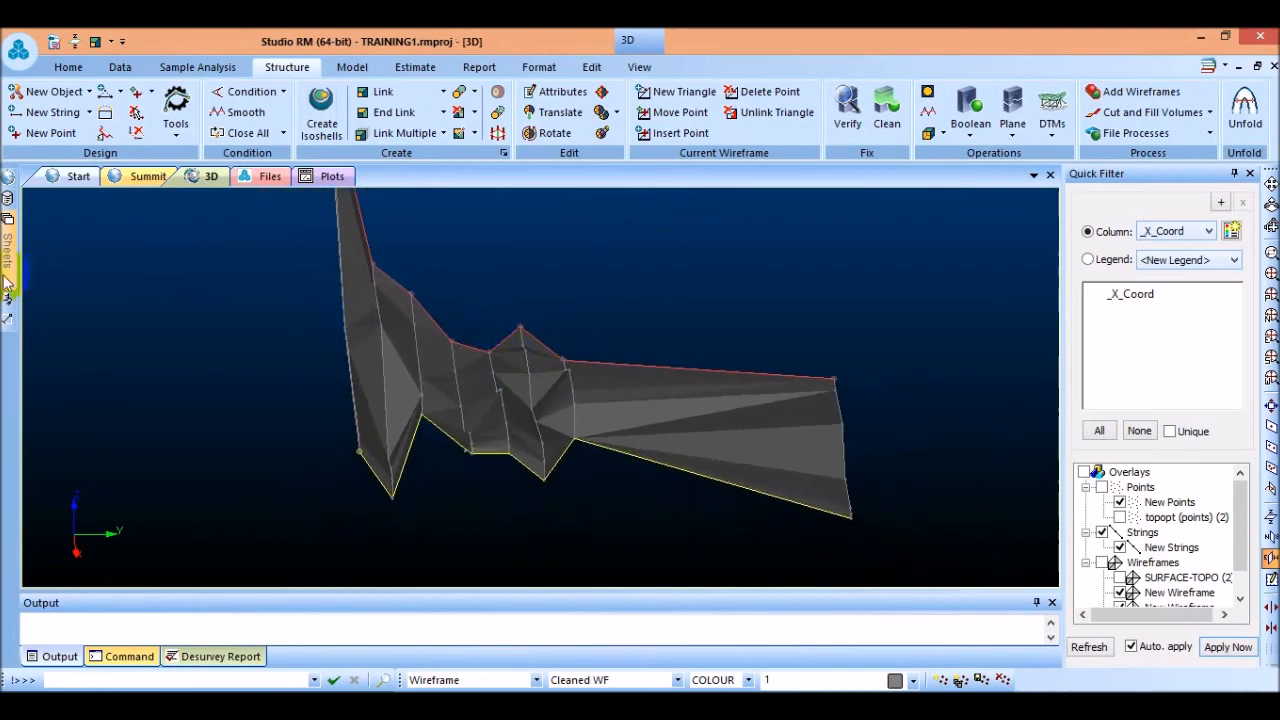
mouse_move(10, 258)
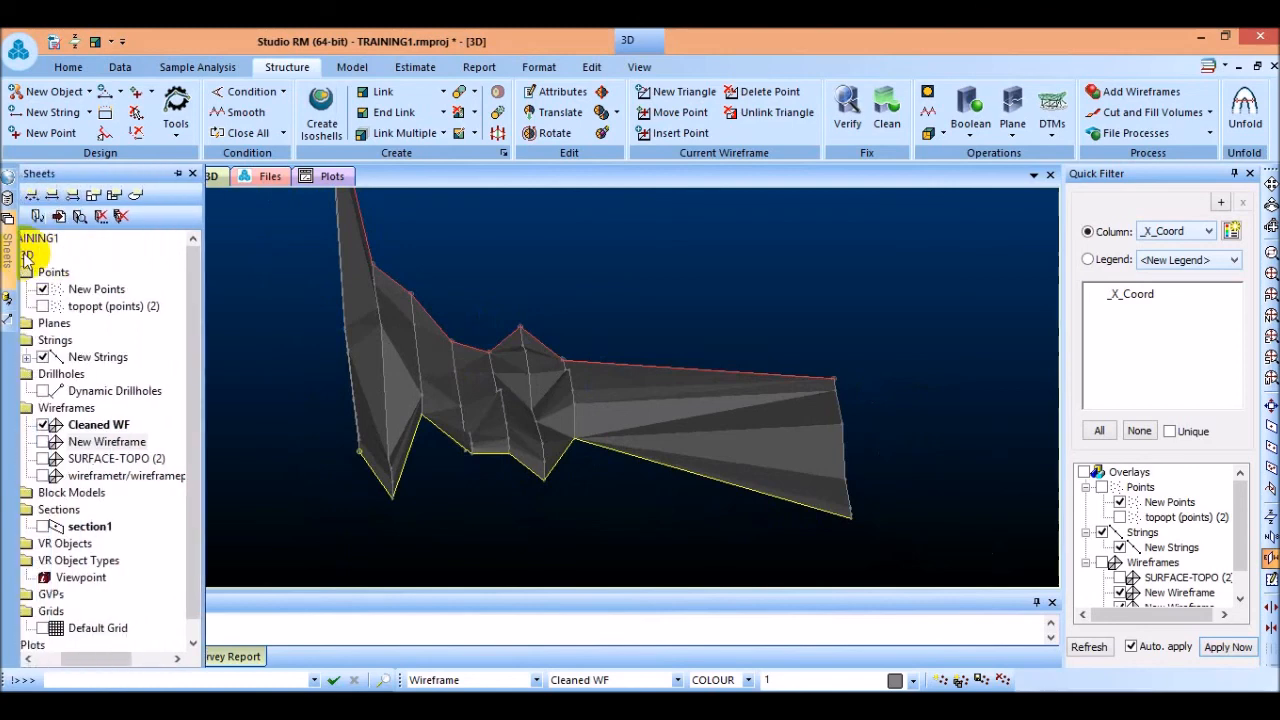
left_click(927, 136)
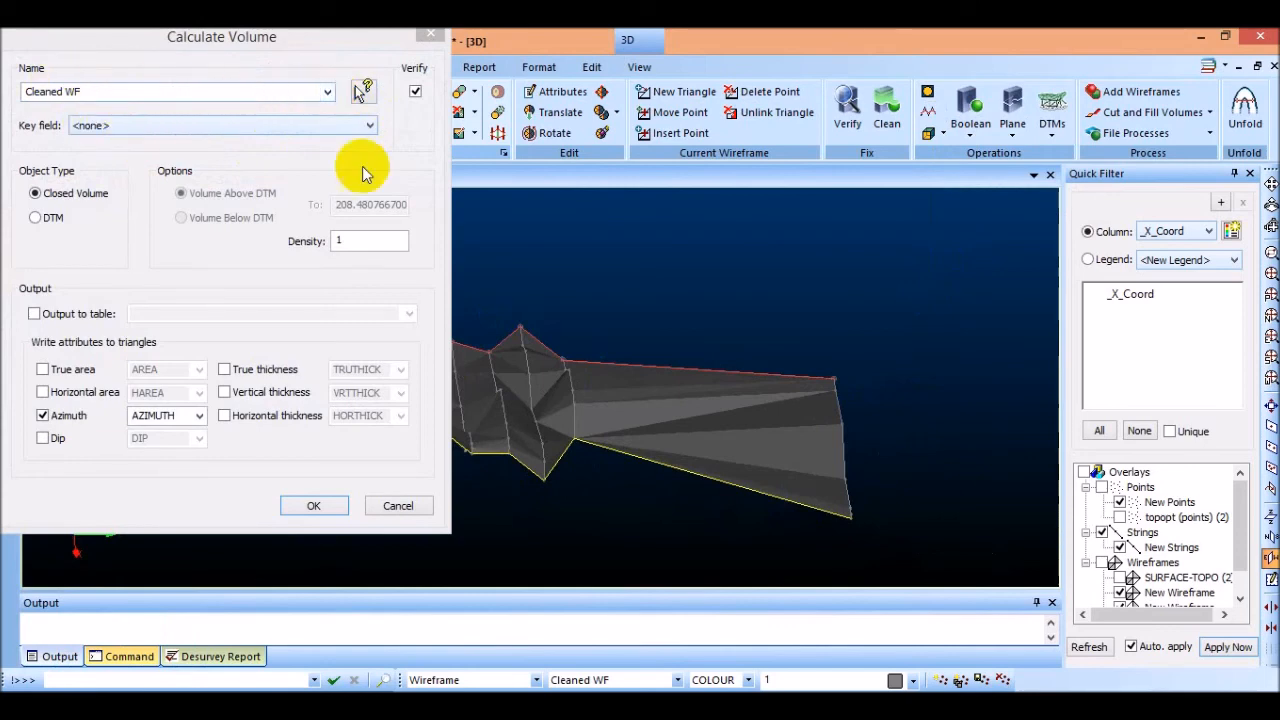
left_click(40, 193)
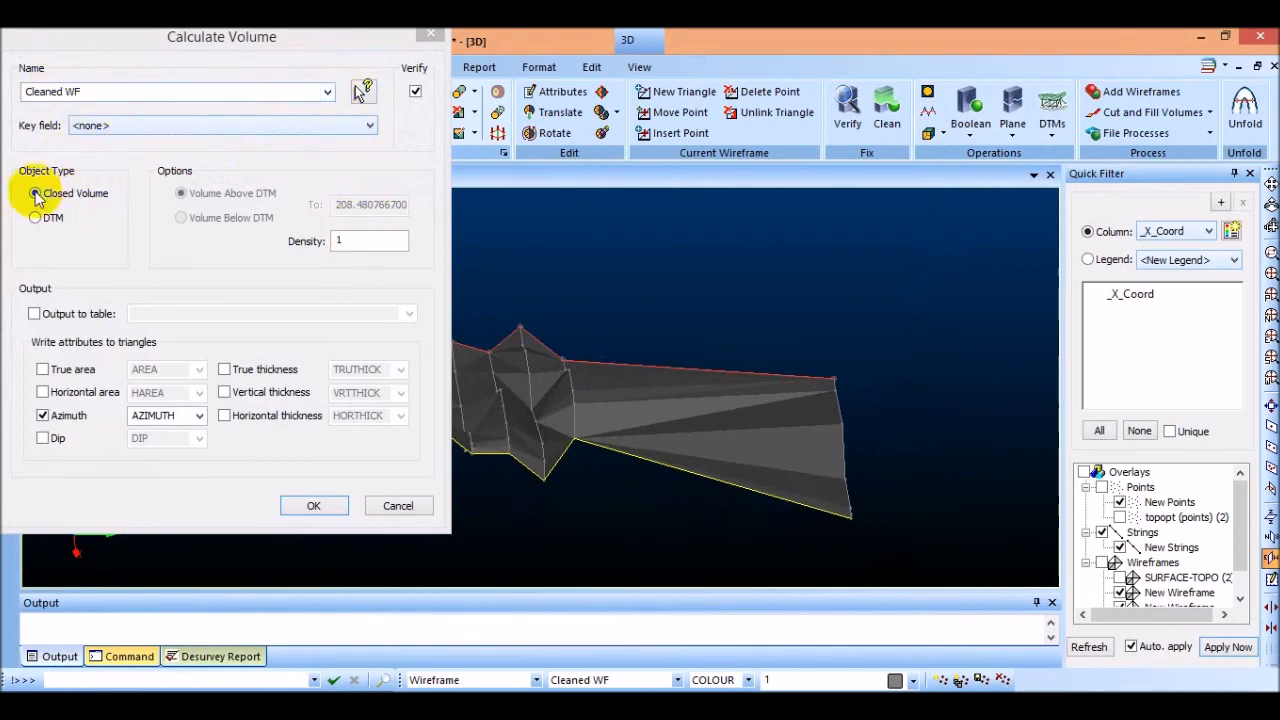
left_click(315, 505)
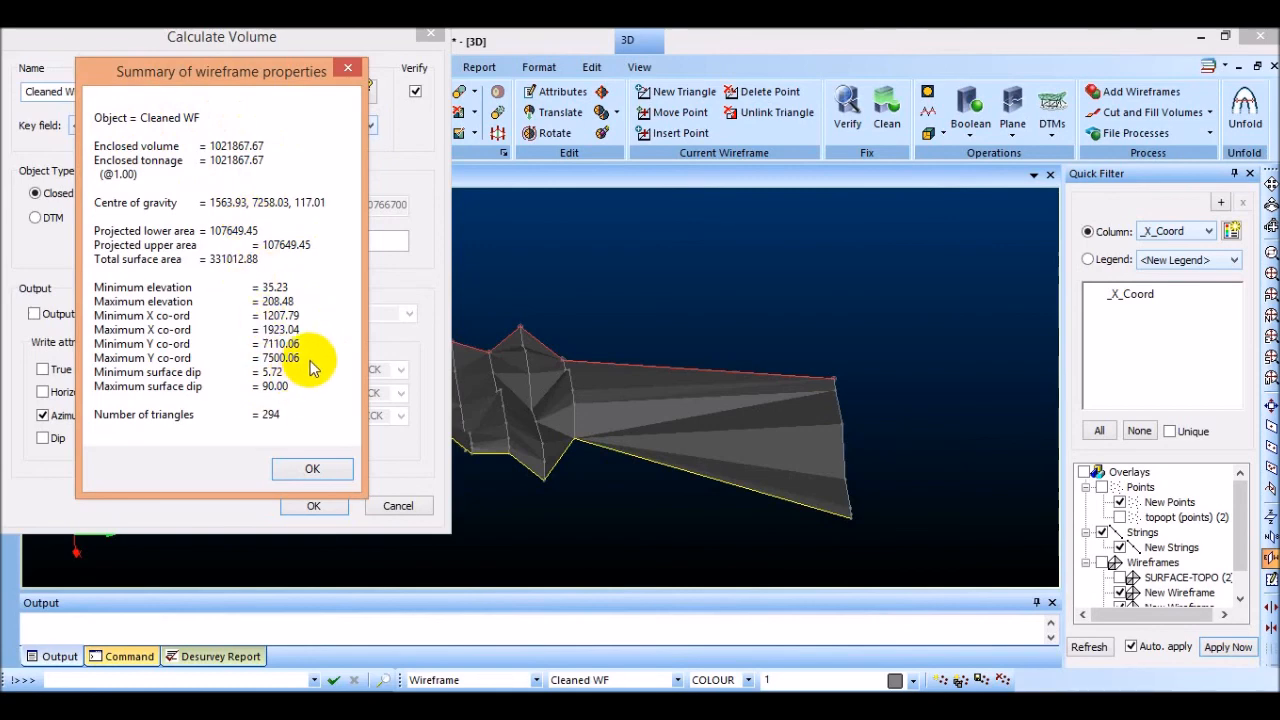
left_click(312, 469)
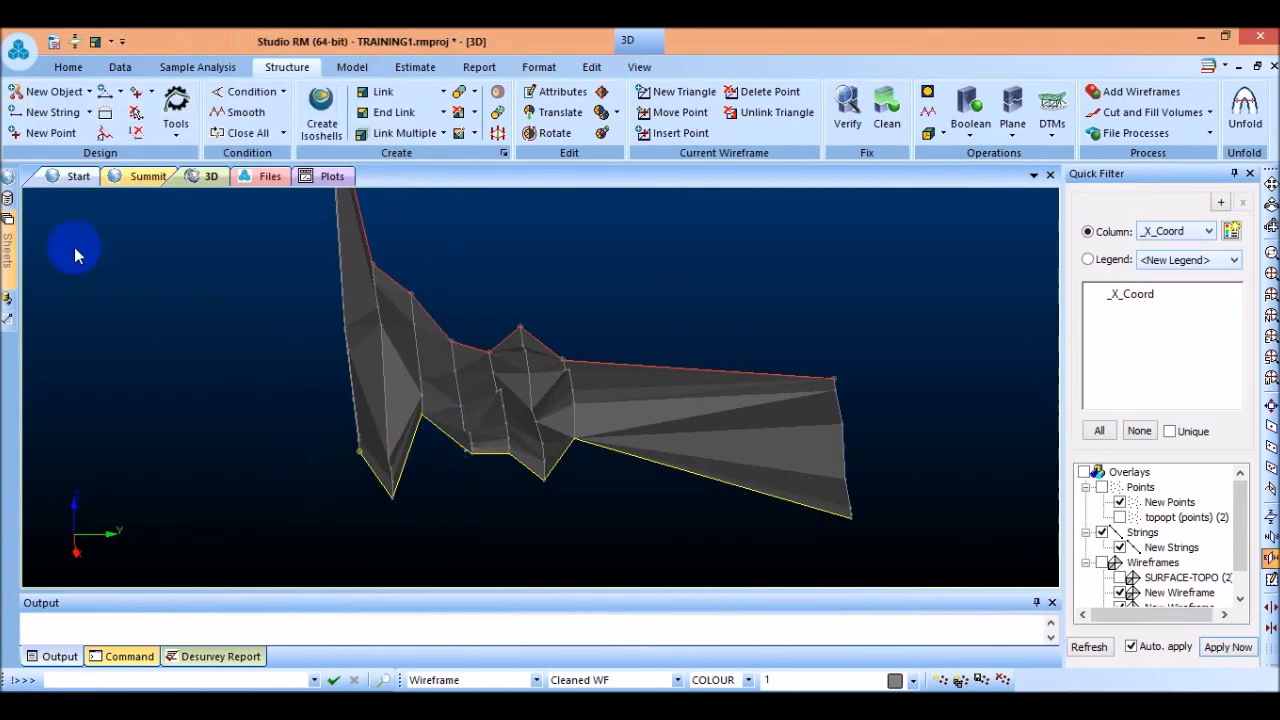
Display the Dynamic Drillholes with the Cleaned WF wireframe and inspect from several angles how the holes intersect the solid.
mouse_move(10, 245)
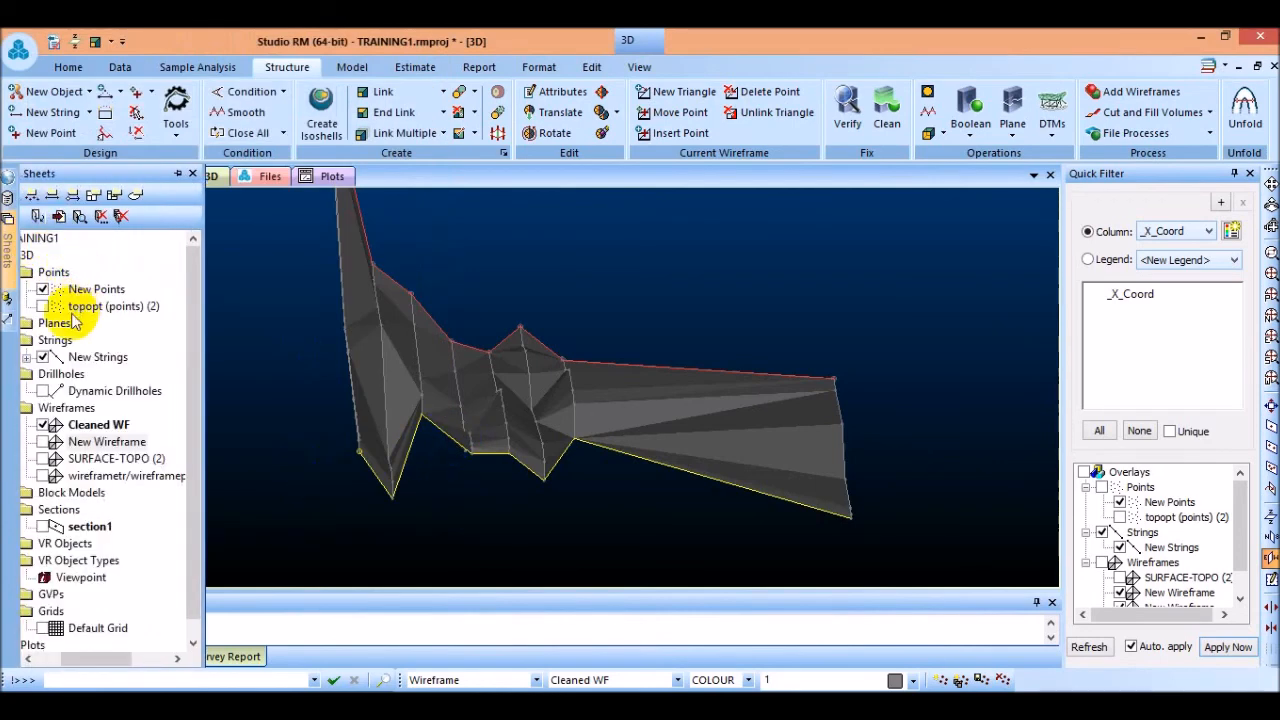
left_click(44, 392)
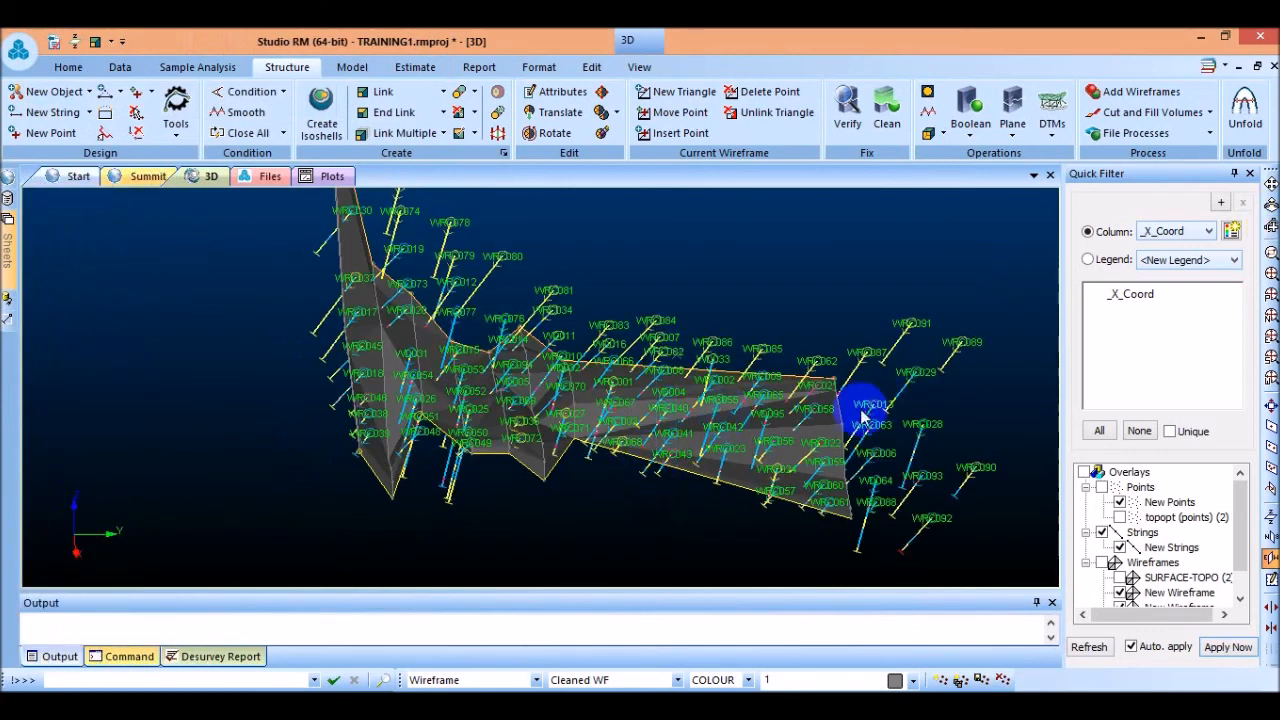
left_click(1268, 228)
mouse_move(766, 360)
left_mouse_down()
mouse_move(749, 303)
mouse_move(657, 343)
mouse_move(743, 297)
mouse_move(634, 323)
mouse_move(726, 366)
mouse_move(866, 340)
mouse_move(672, 395)
mouse_move(629, 291)
mouse_move(763, 357)
mouse_move(709, 309)
mouse_move(479, 338)
mouse_move(646, 377)
mouse_move(763, 331)
mouse_move(559, 335)
mouse_move(686, 380)
mouse_move(666, 289)
mouse_move(689, 354)
mouse_move(781, 331)
mouse_move(757, 369)
mouse_move(729, 337)
mouse_move(790, 358)
mouse_move(777, 366)
mouse_move(691, 294)
mouse_move(771, 337)
mouse_move(768, 358)
left_mouse_up()
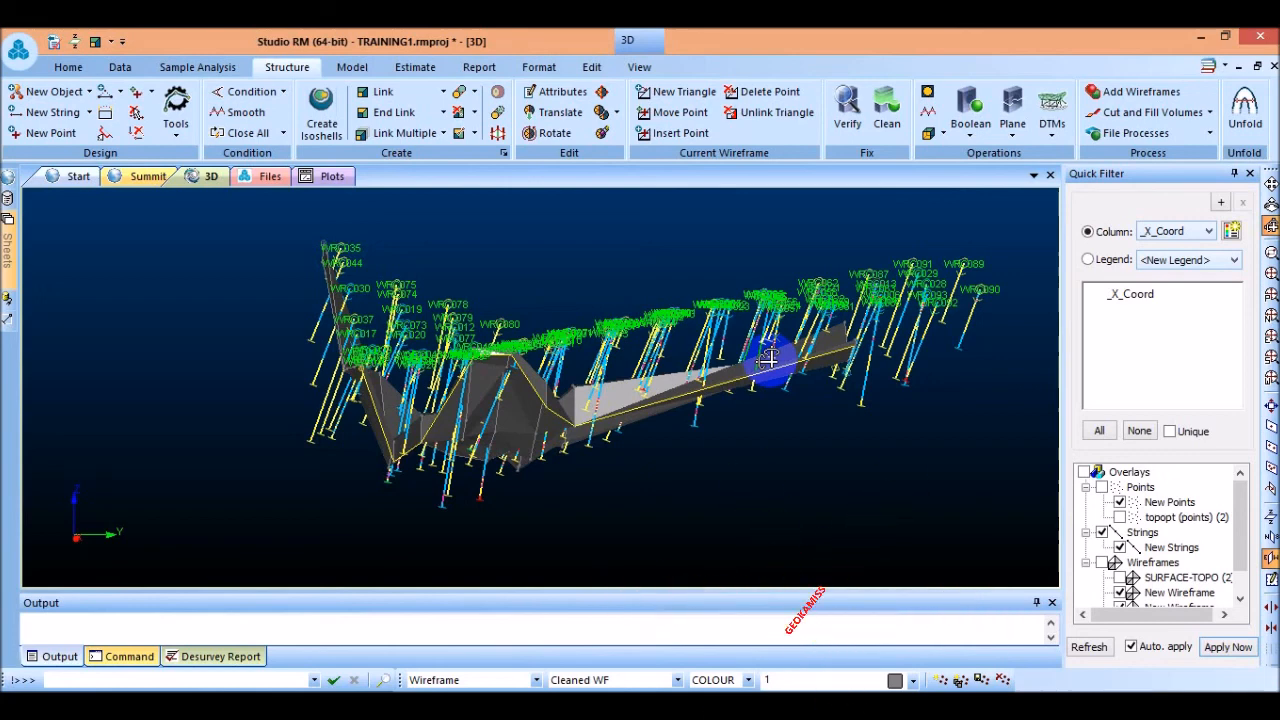
scroll(634, 393, "up", 1)
left_click_drag(637, 393, 651, 271)
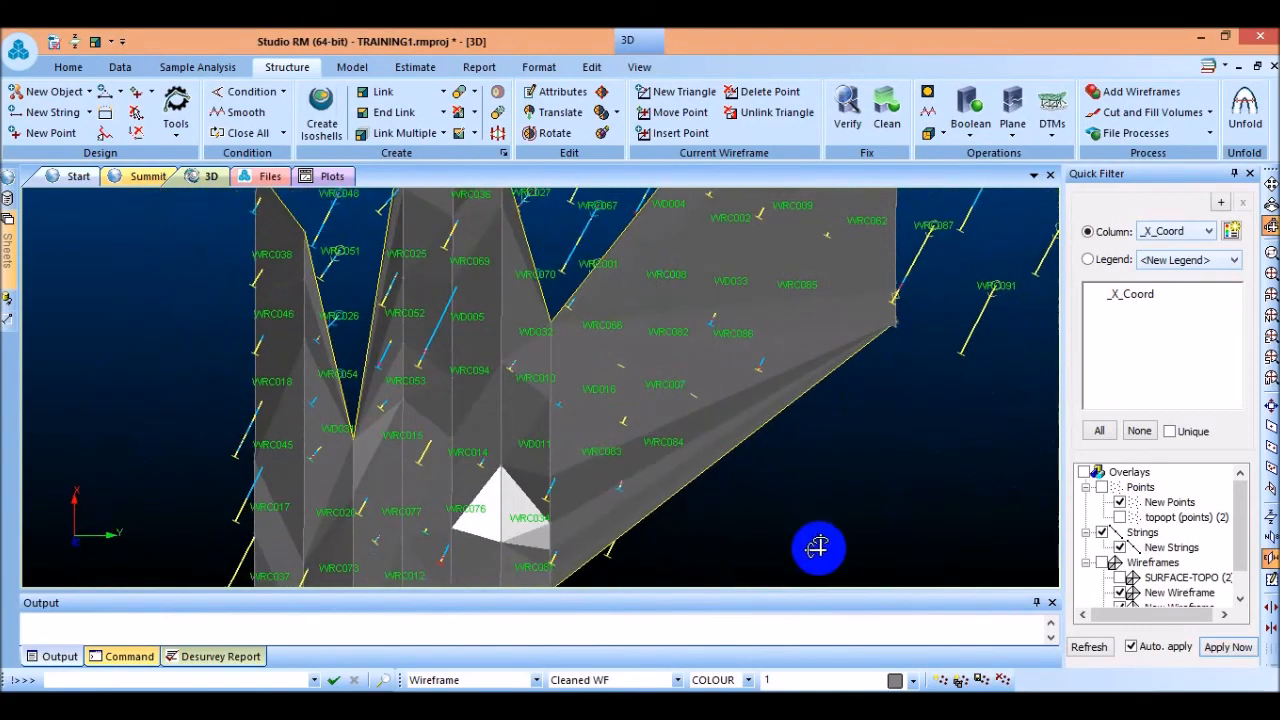